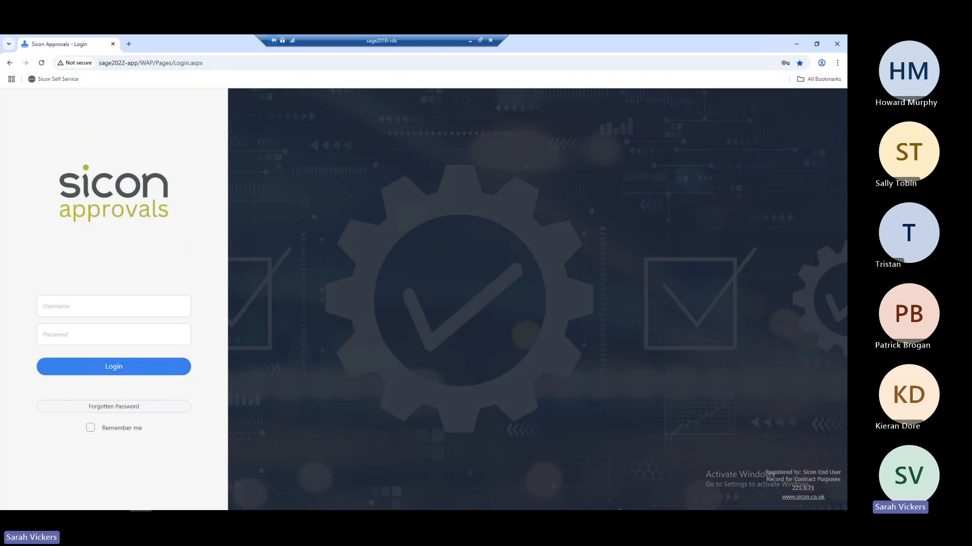
Log in with the Admin username and the saved account password.
click(126, 310)
click(122, 329)
click(111, 370)
click(146, 308)
click(128, 328)
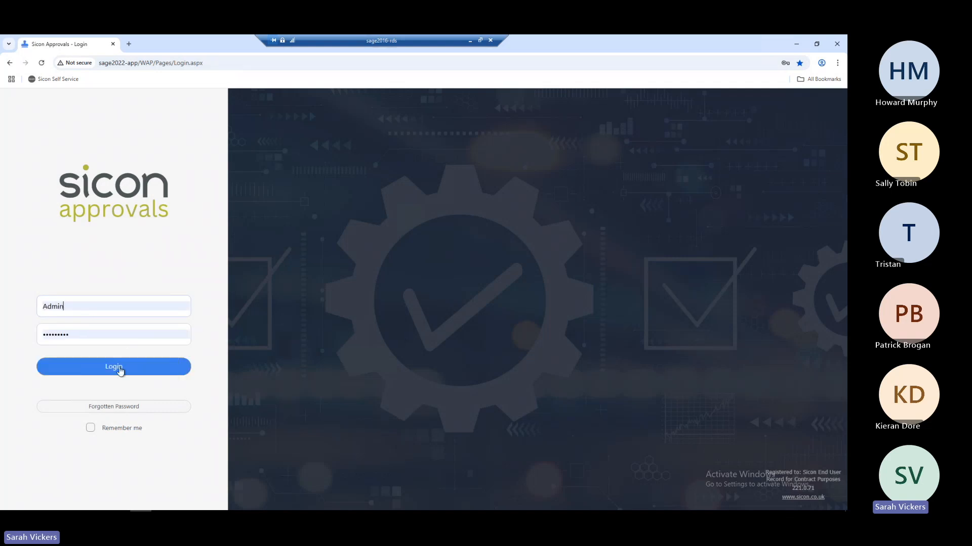
click(119, 370)
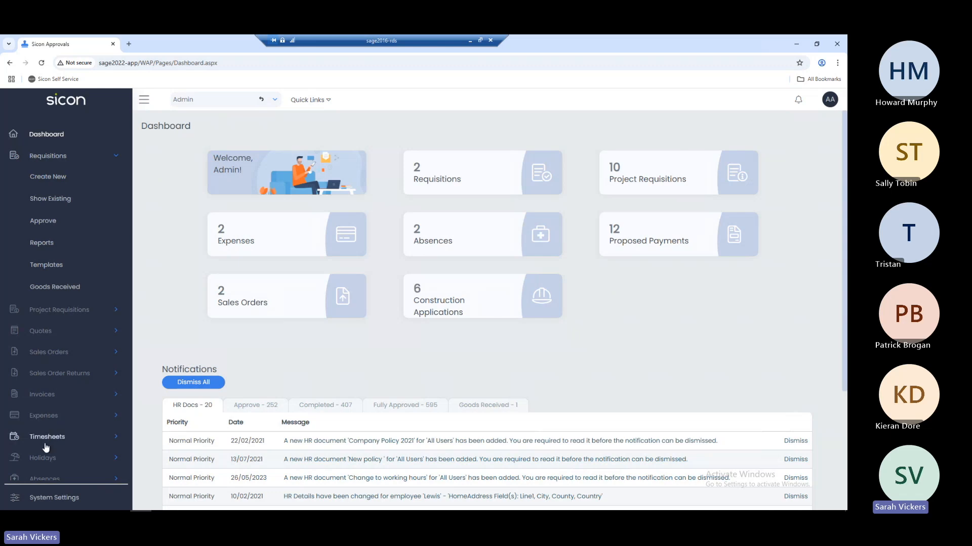
scroll(50, 463, down, 1)
scroll(51, 463, down, 2)
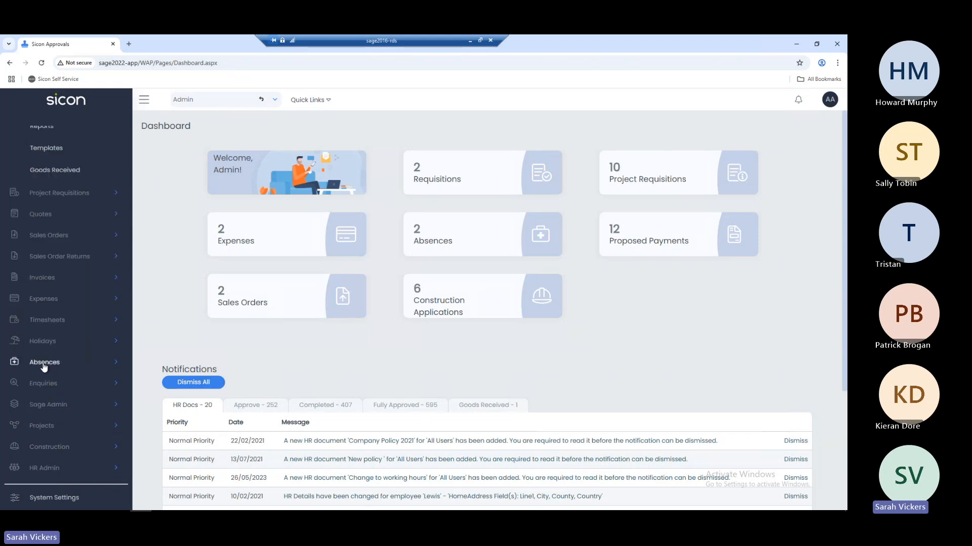
scroll(44, 366, up, 3)
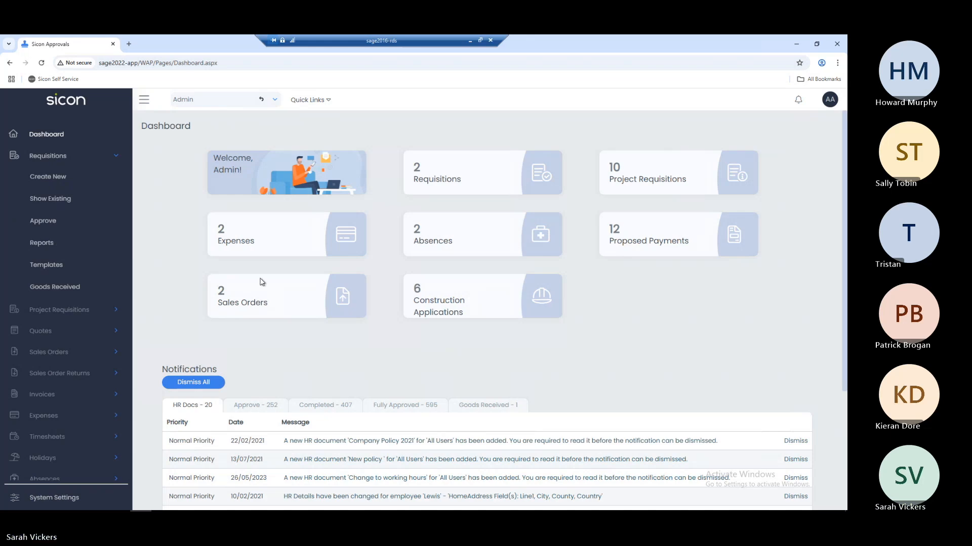
Switch from Admin to the requester's user account and start a new requisition.
click(274, 104)
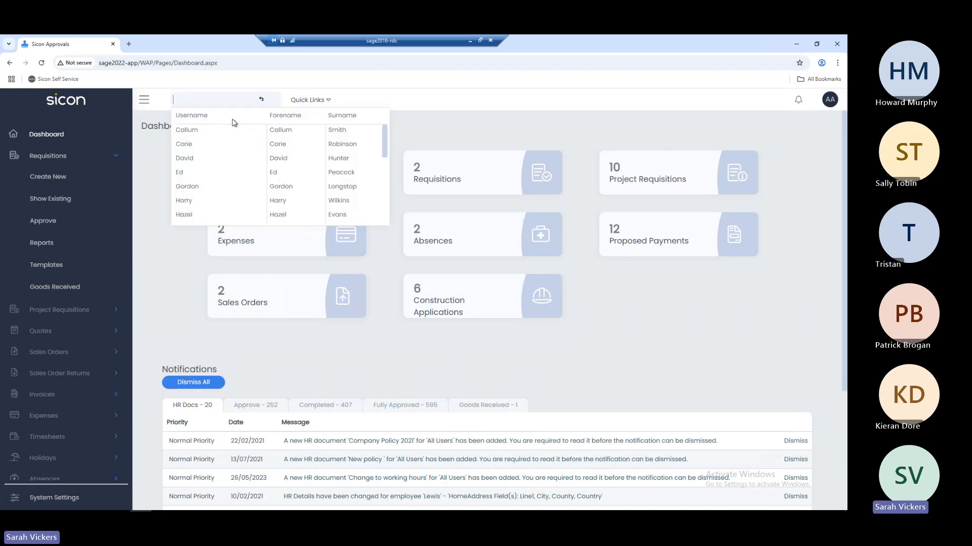
click(190, 185)
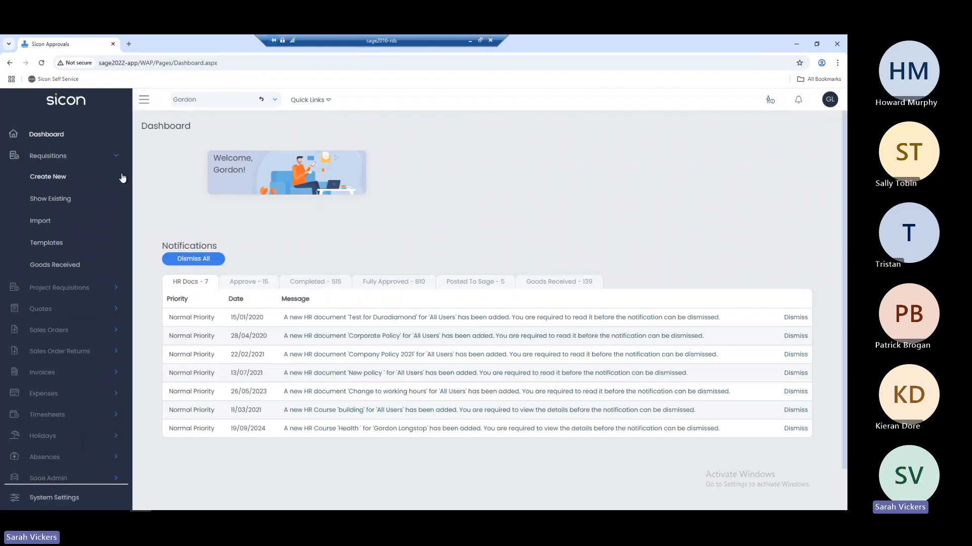
click(60, 176)
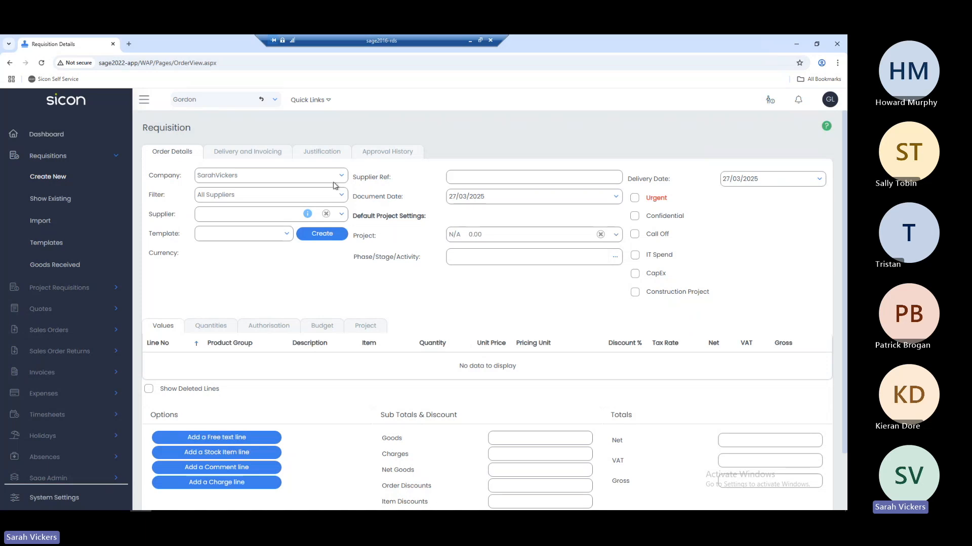
Examine the available suppliers and the supplier filter options on the new requisition.
click(343, 216)
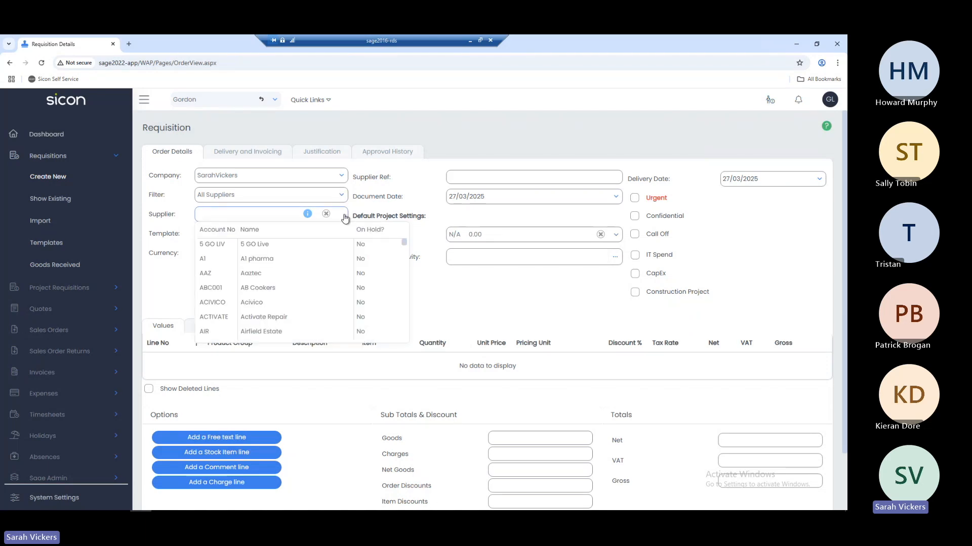
mouse_move(403, 244)
mouse_down()
mouse_move(405, 293)
mouse_move(405, 260)
mouse_move(392, 243)
mouse_up()
click(246, 216)
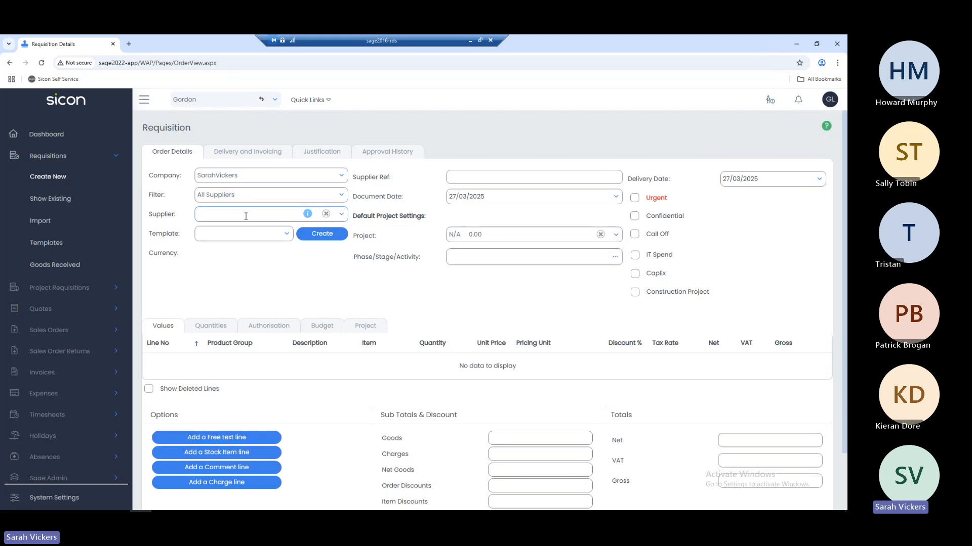
click(341, 201)
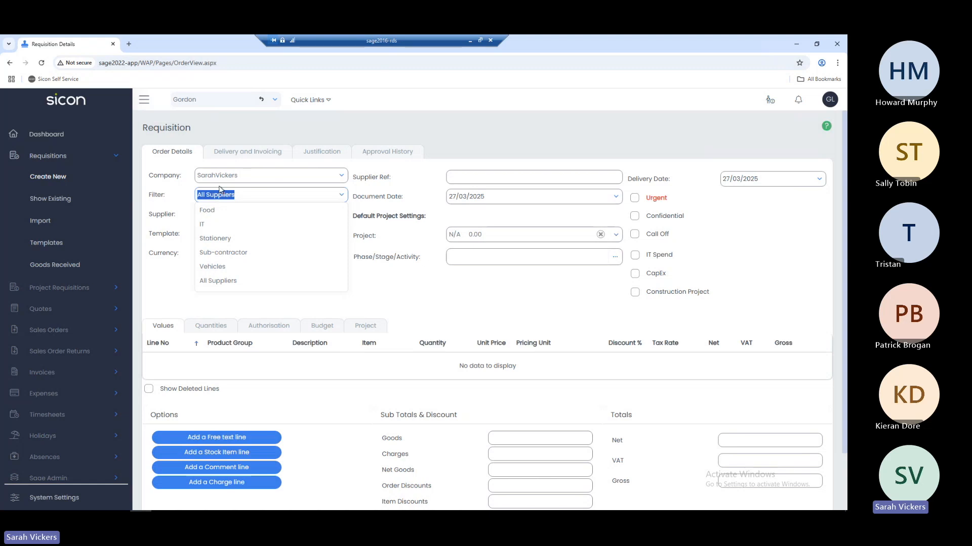
click(370, 279)
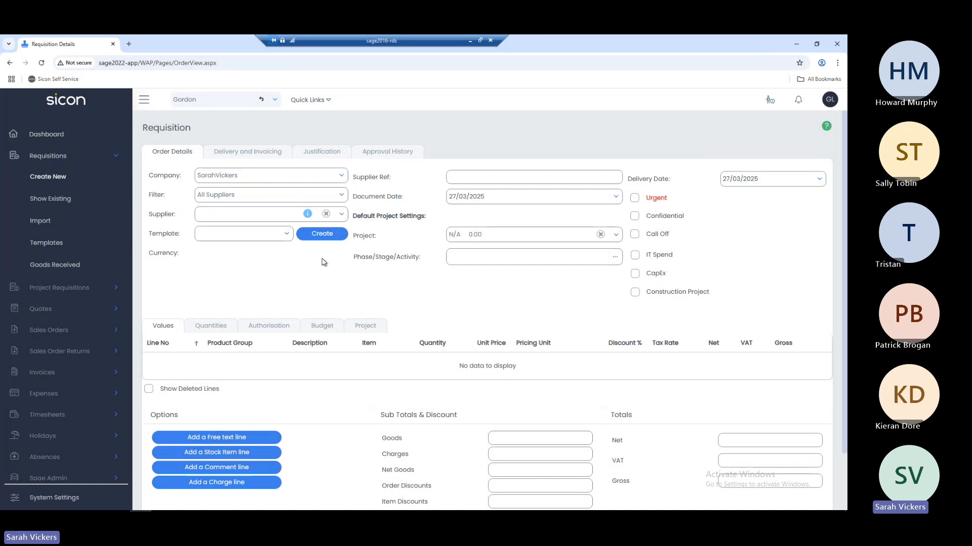
Search the suppliers for "whol" and select WHO001 Wholesale Office Equipment Ltd for the requisition.
click(277, 214)
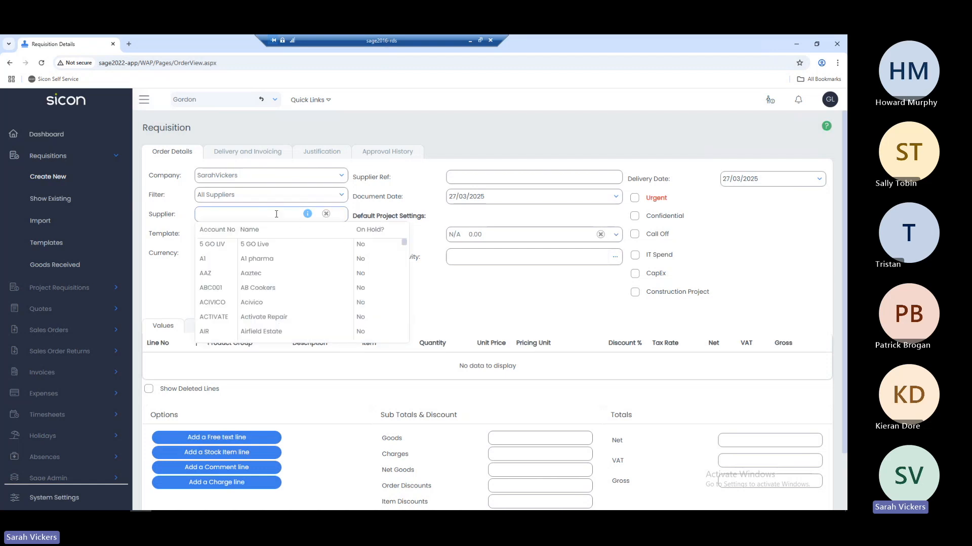
text(whol)
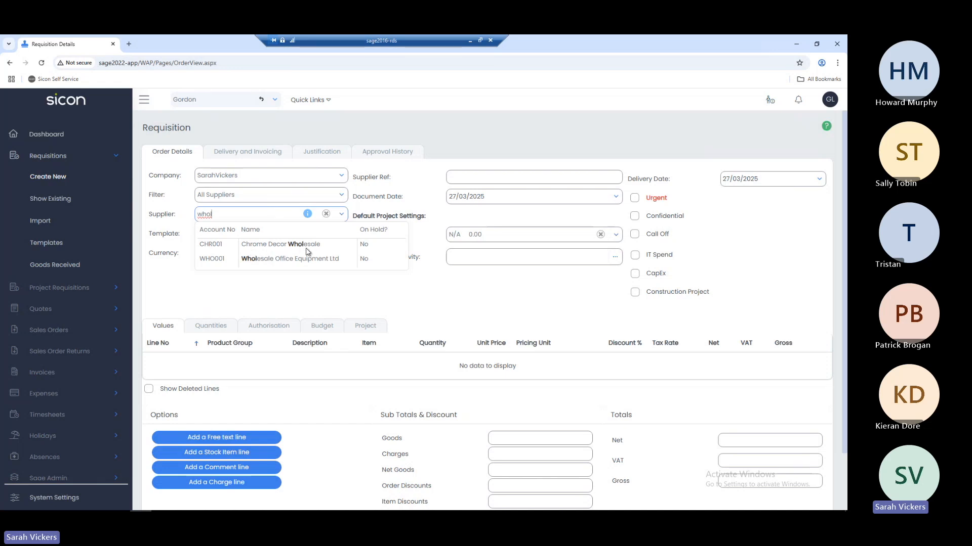
click(278, 260)
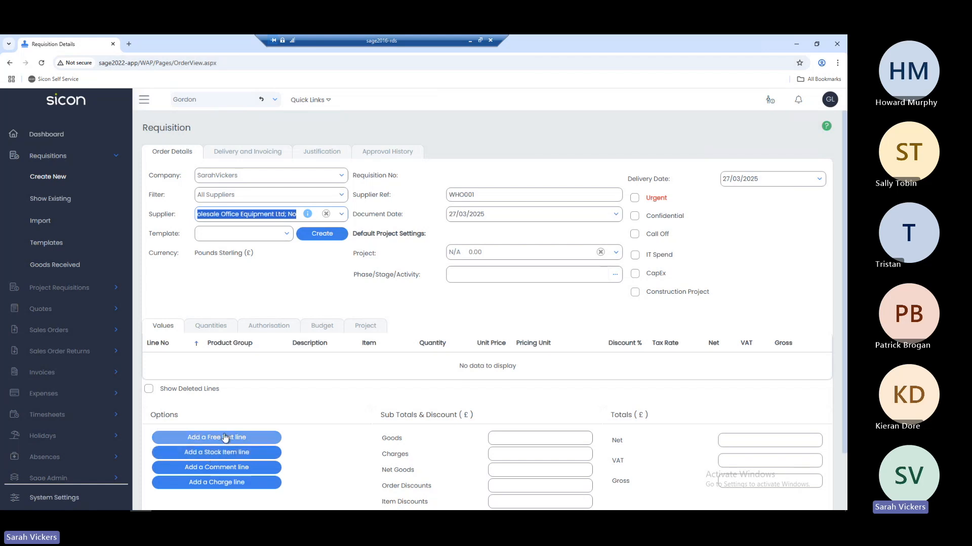
Start a free text line on the requisition with the item details "laptop" and a unit price of £600.
click(225, 437)
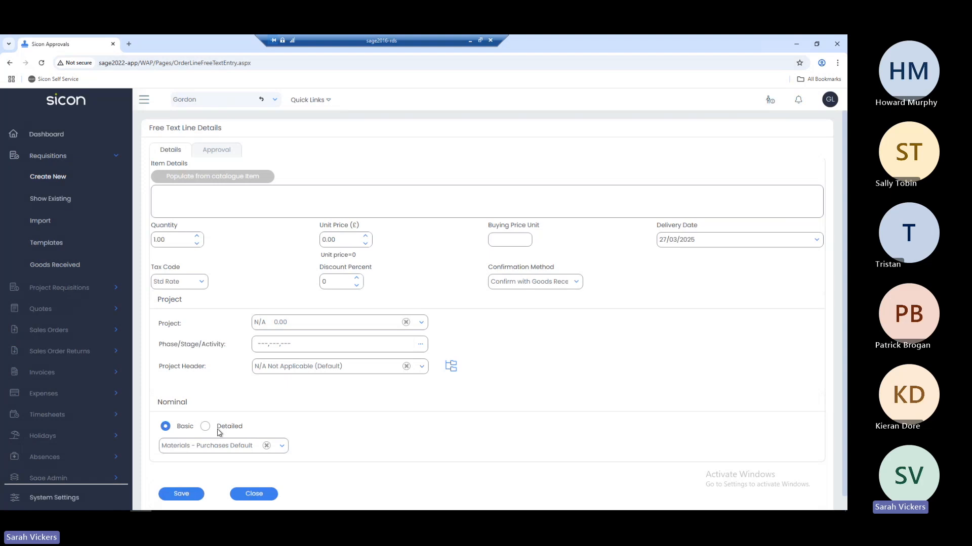
click(167, 198)
text(laptop)
click(331, 239)
text(600)
Check the project and nominal account choices for the laptop line, and save the line and return to the requisition.
click(425, 330)
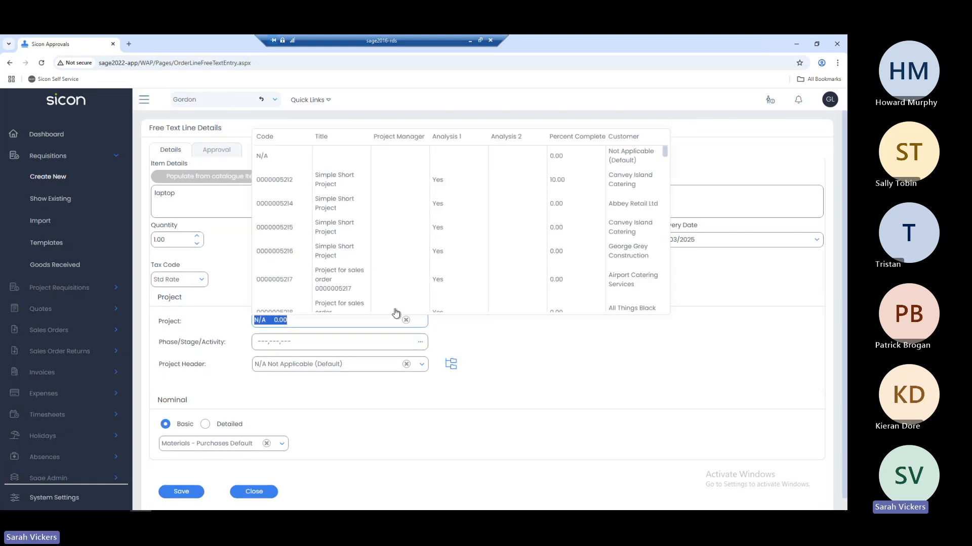
click(554, 386)
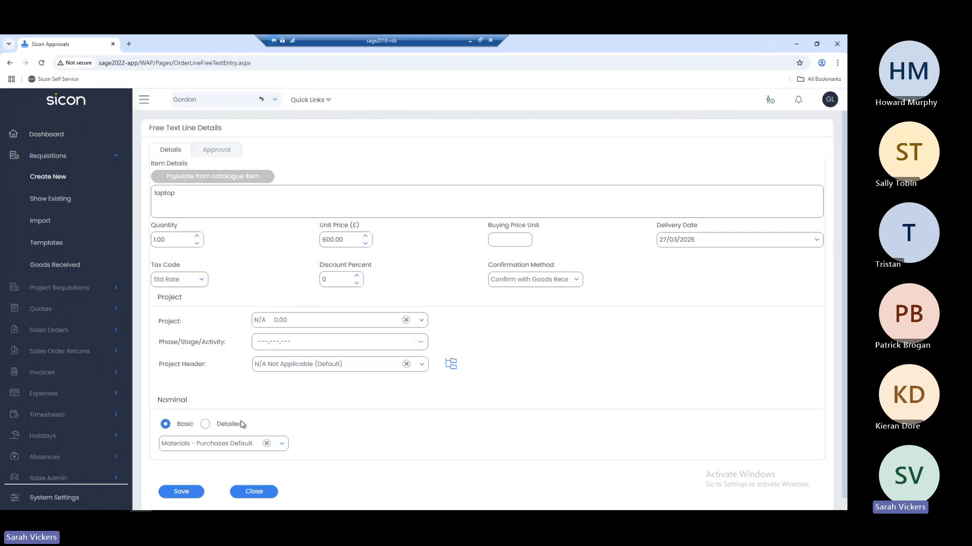
click(280, 448)
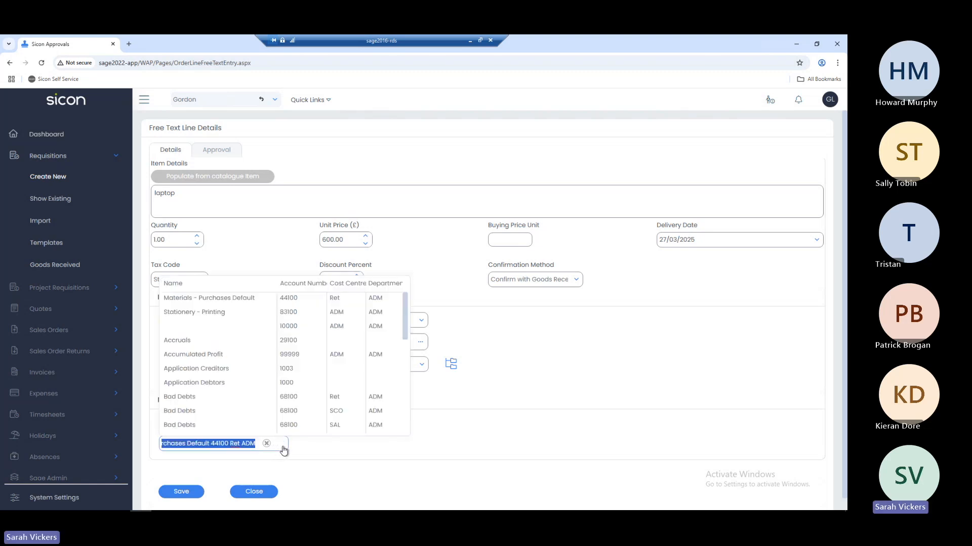
click(438, 463)
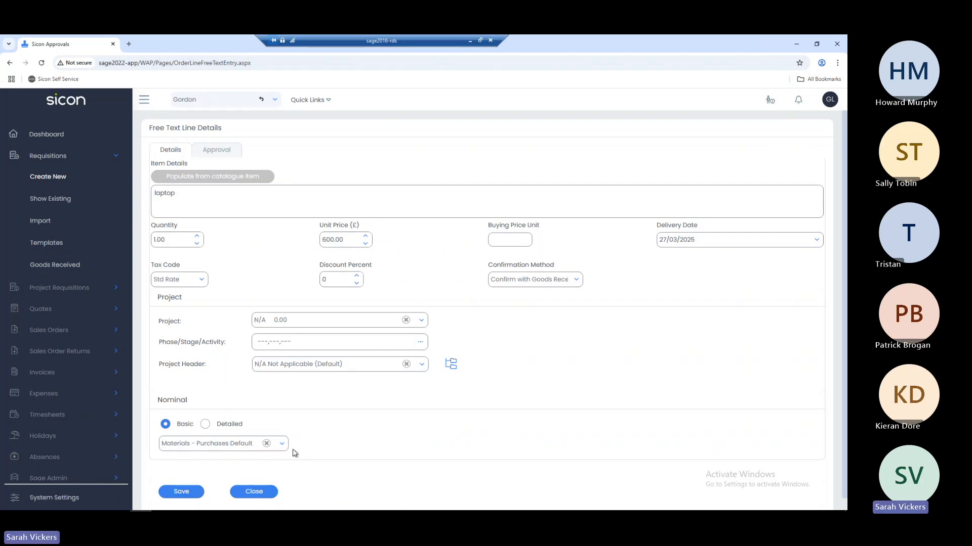
click(181, 492)
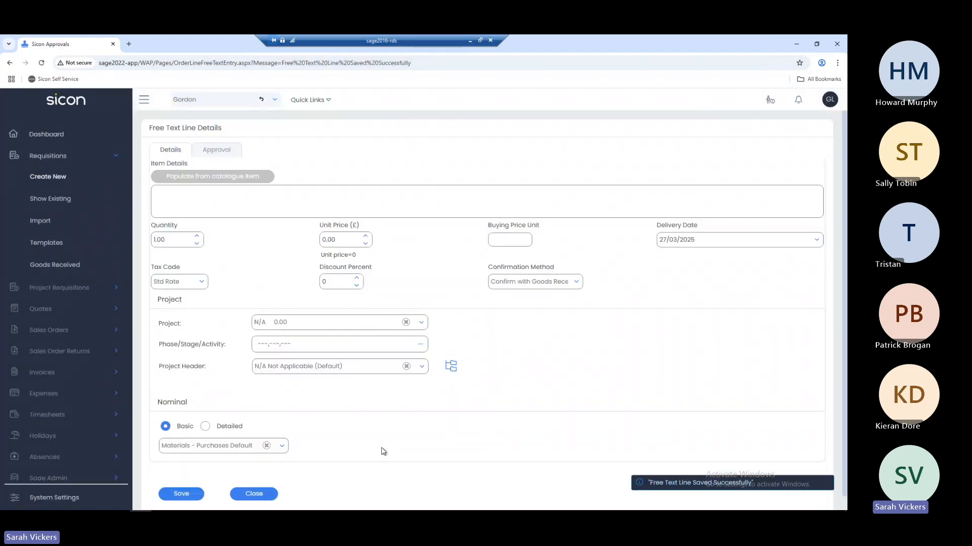
click(255, 492)
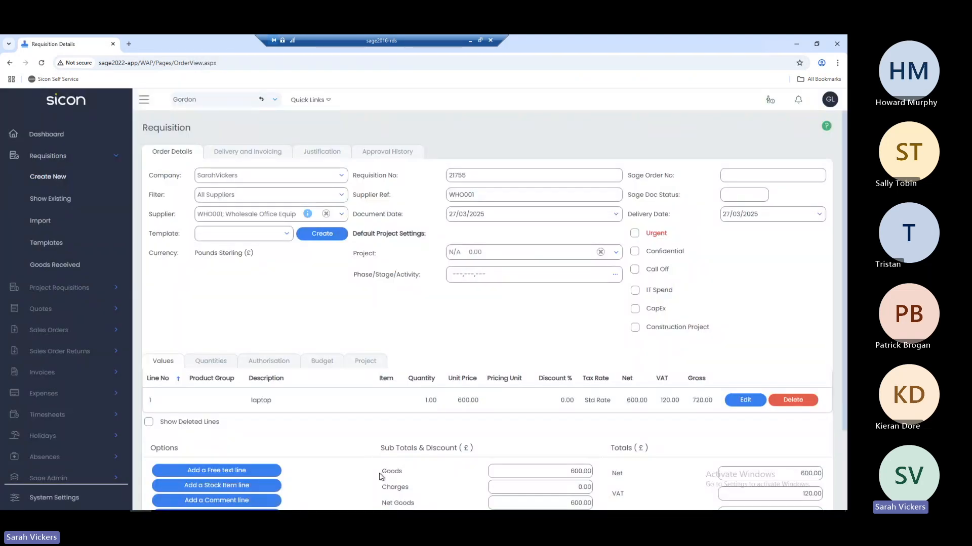
Start a stock item line without filtering items by supplier, choosing ACS/ESPRESSO Espresso Machine with a quantity of 1.
click(216, 486)
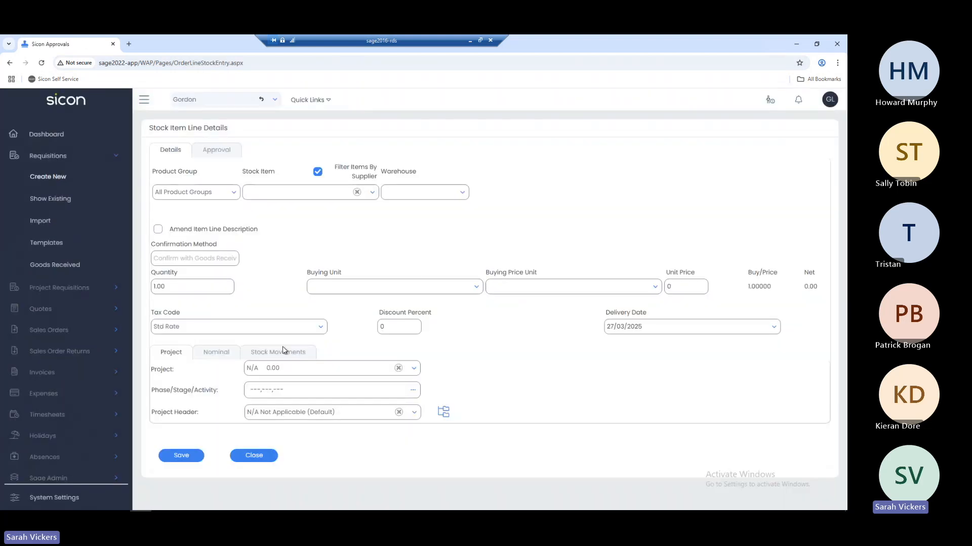
click(317, 172)
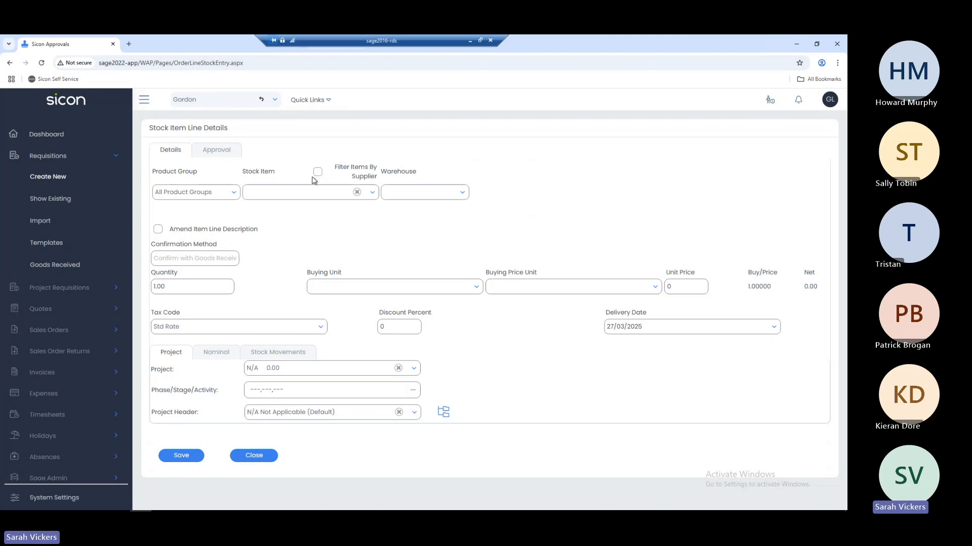
click(279, 192)
text(acs)
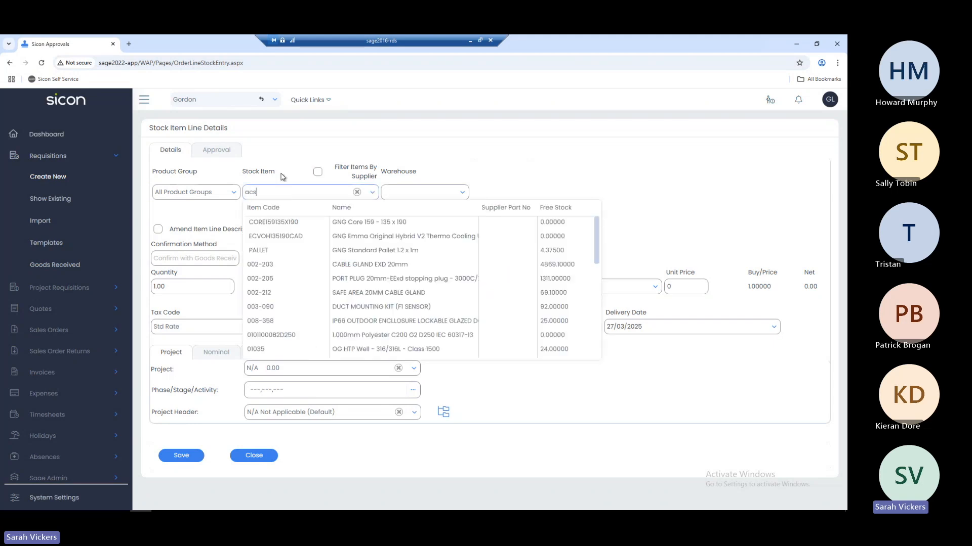
click(280, 236)
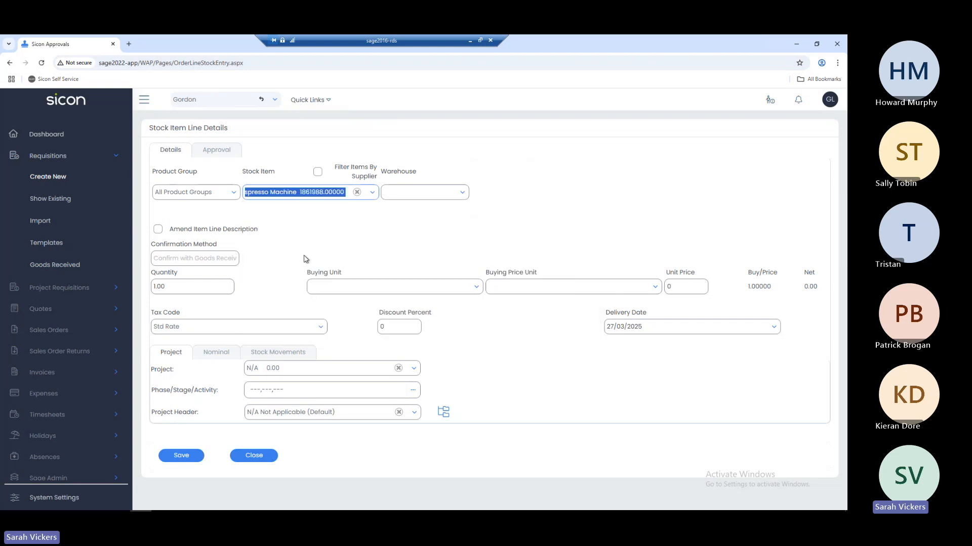
click(414, 271)
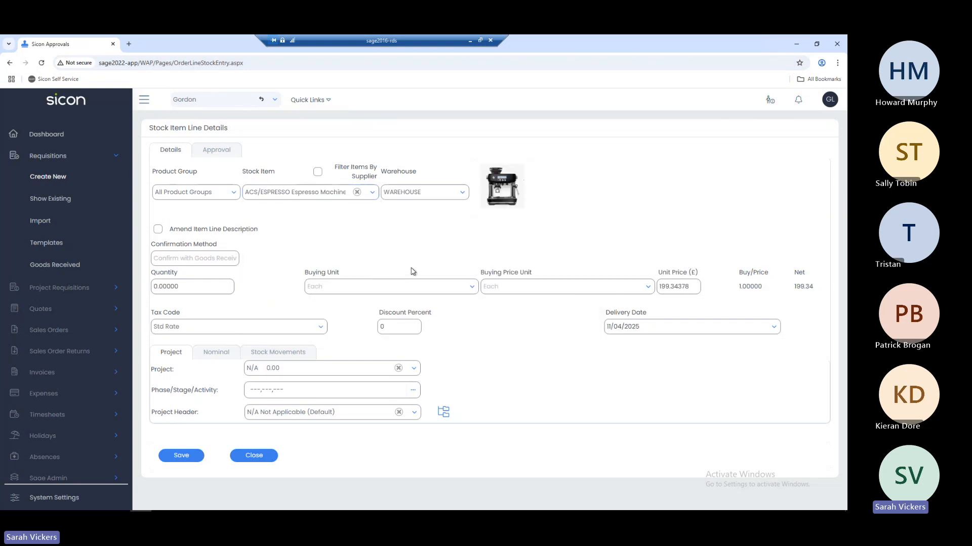
click(203, 286)
text(1)
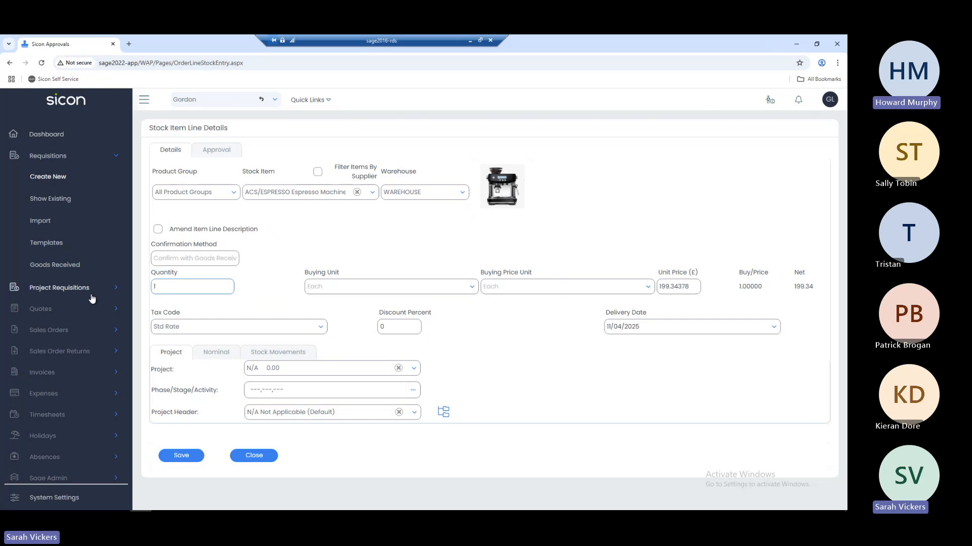
click(191, 328)
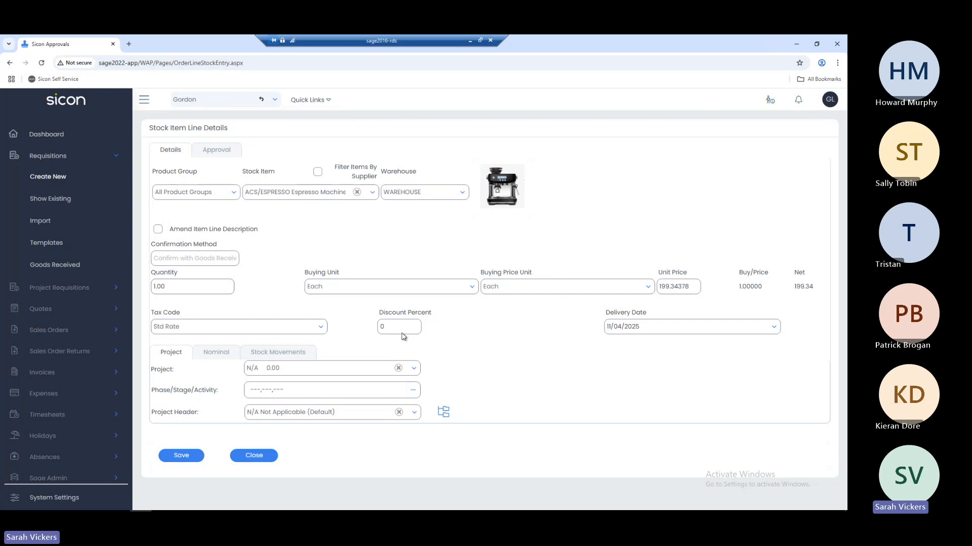
Review the stock movements and the nominal account of the espresso machine line.
click(260, 356)
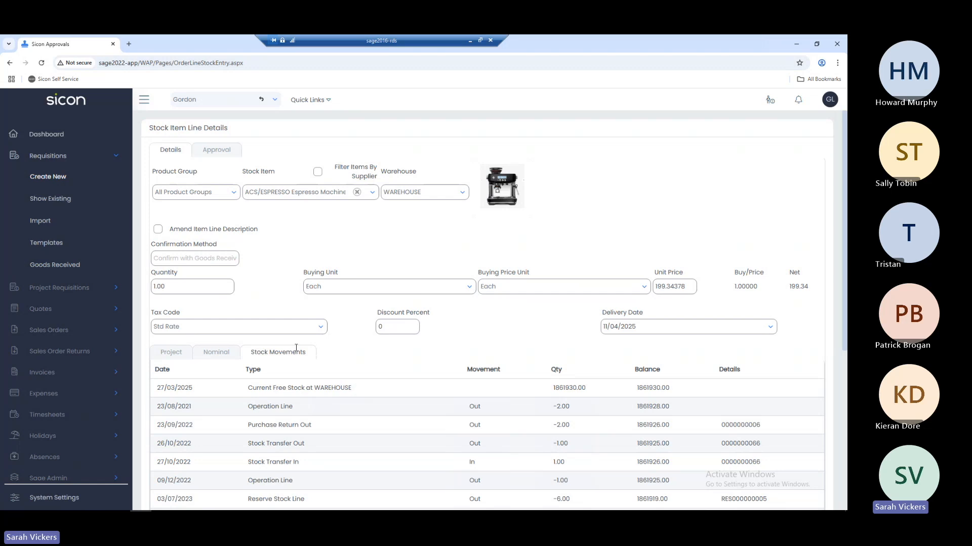
click(182, 354)
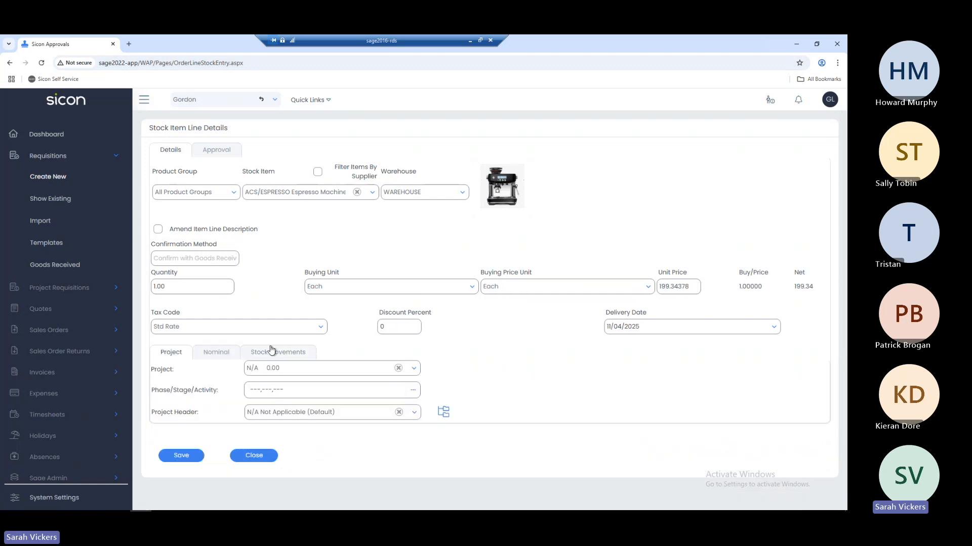
click(228, 354)
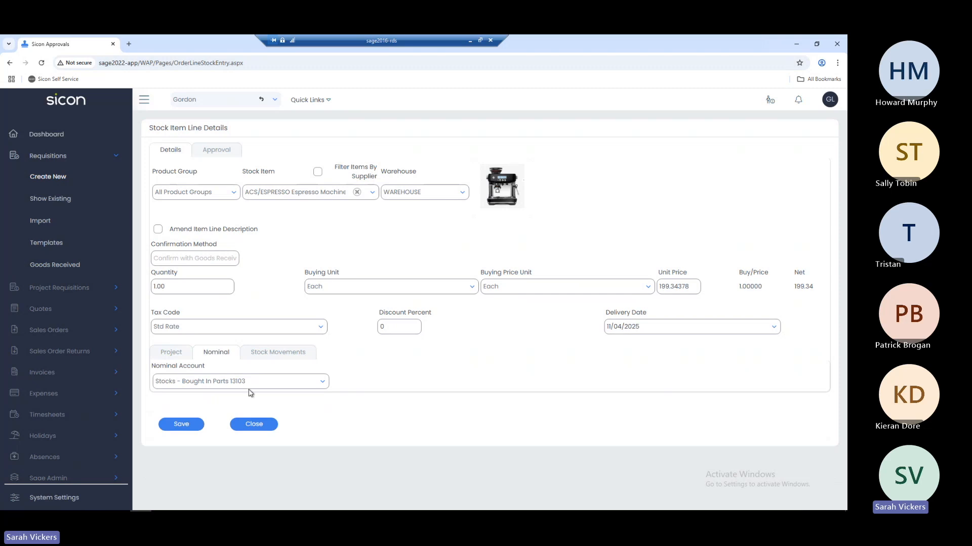
click(177, 357)
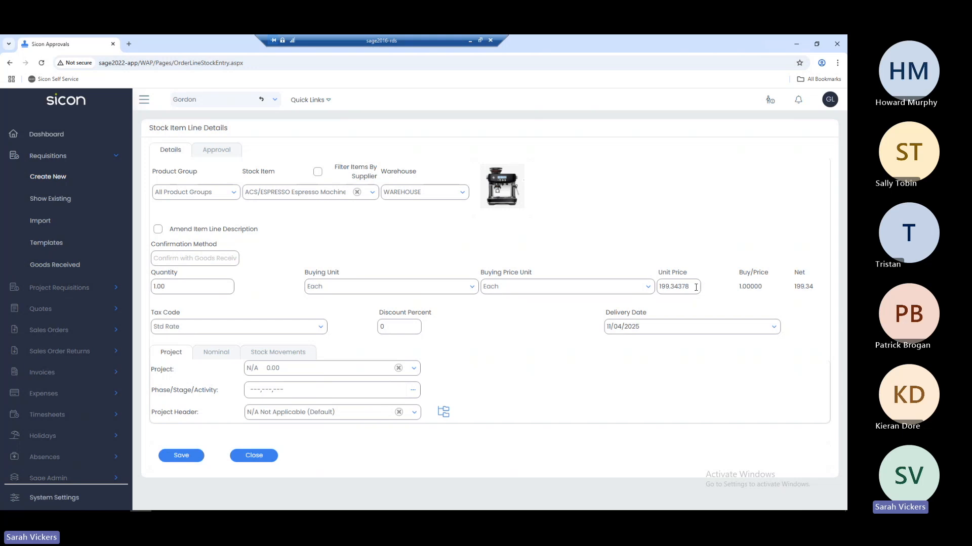
Save the espresso machine line at its default unit price and return to the requisition.
drag(696, 288, 651, 299)
click(178, 456)
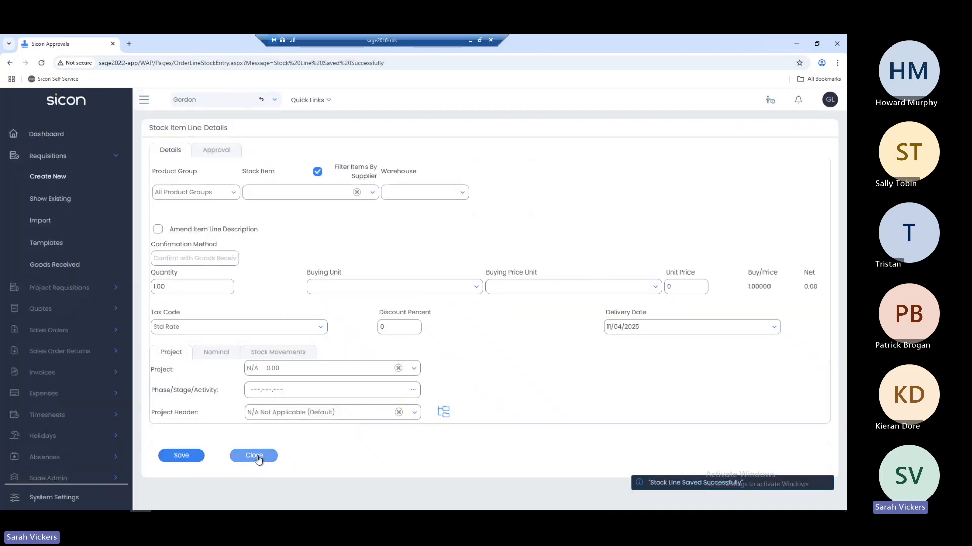
click(254, 456)
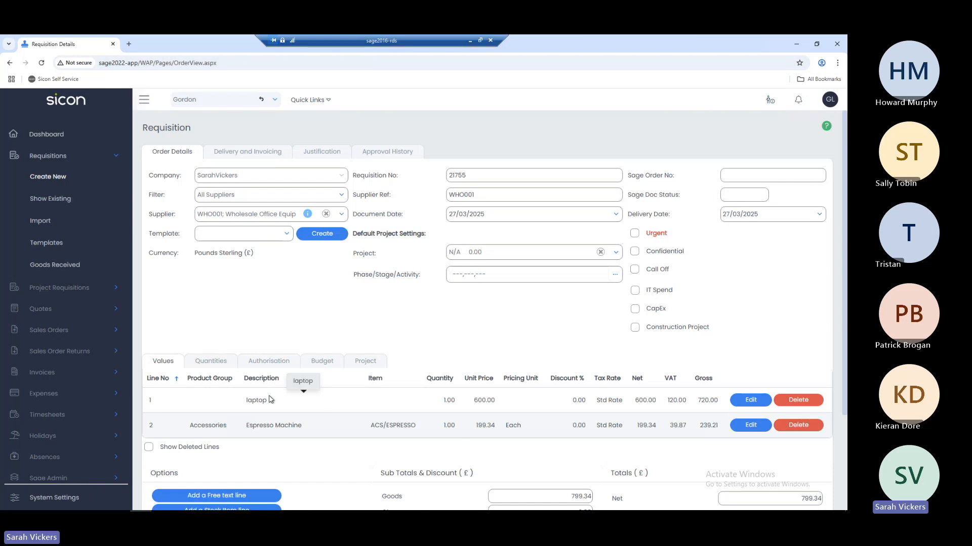
Look over the requisition's justification, notes and attachments, and save and submit the requisition for approval.
click(305, 151)
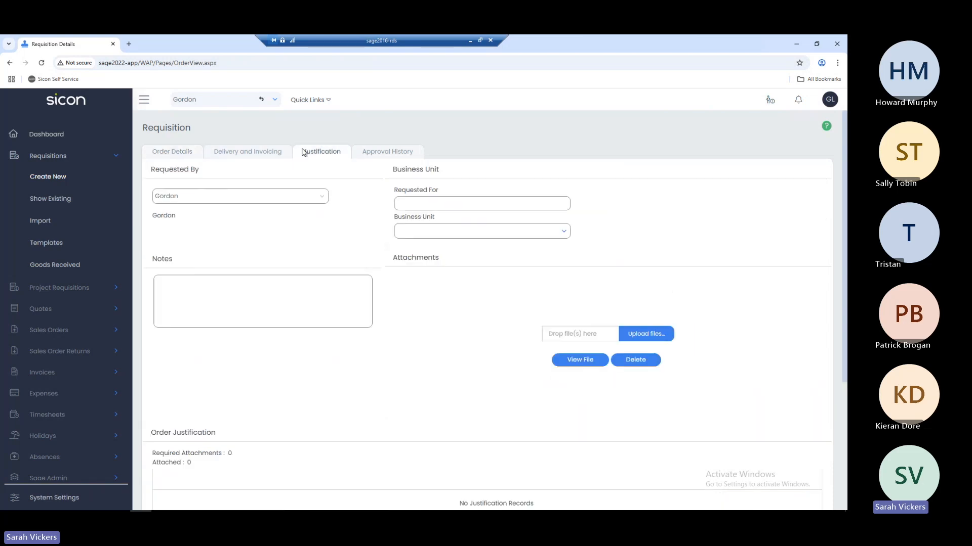
click(242, 299)
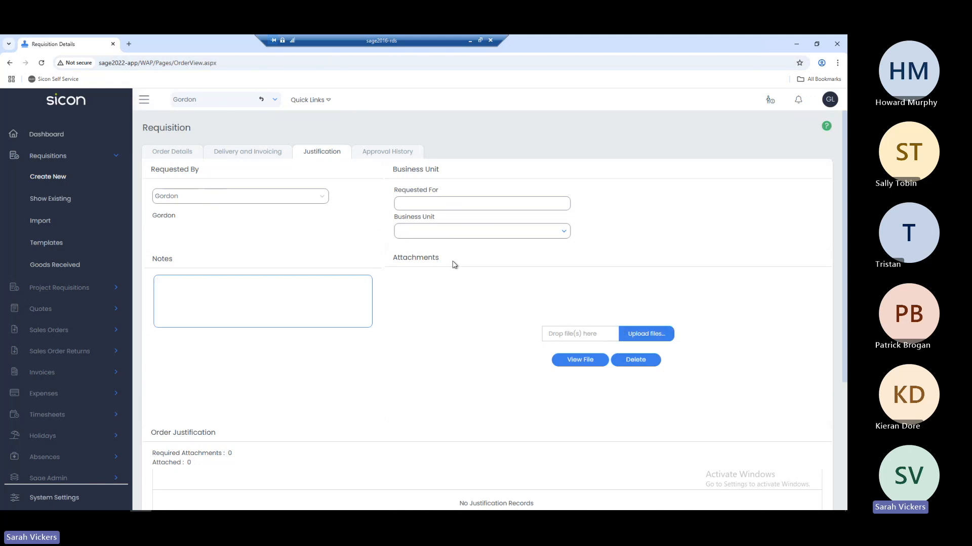
click(167, 160)
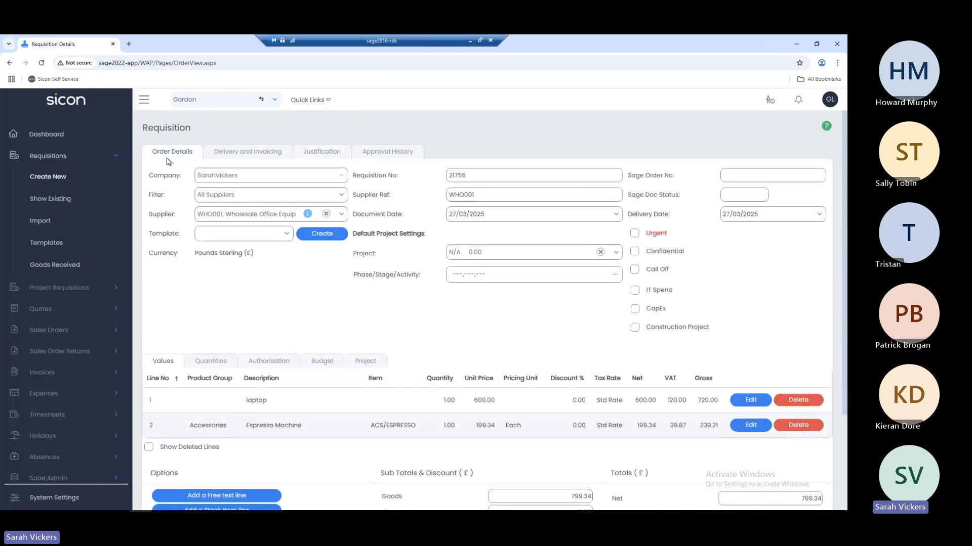
scroll(218, 434, down, 3)
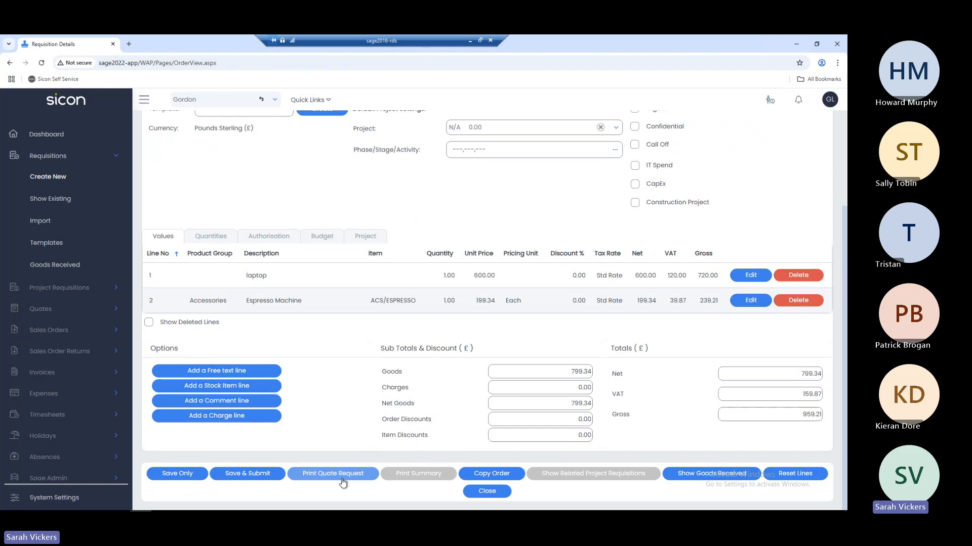
click(262, 470)
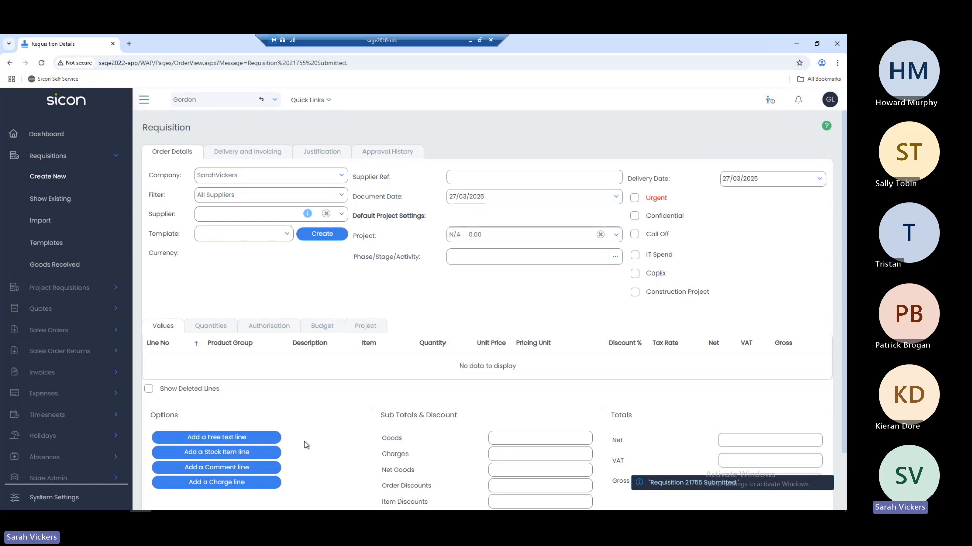
click(205, 211)
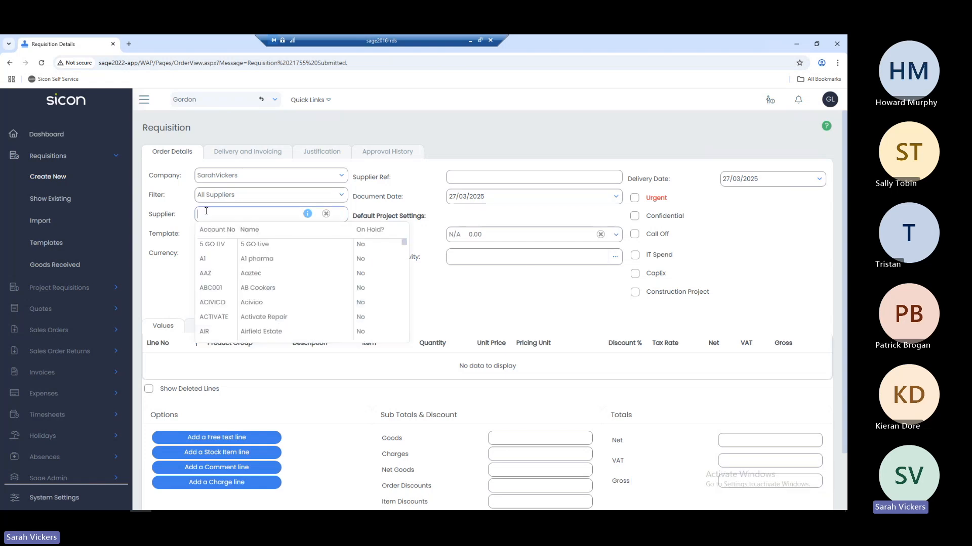
click(249, 259)
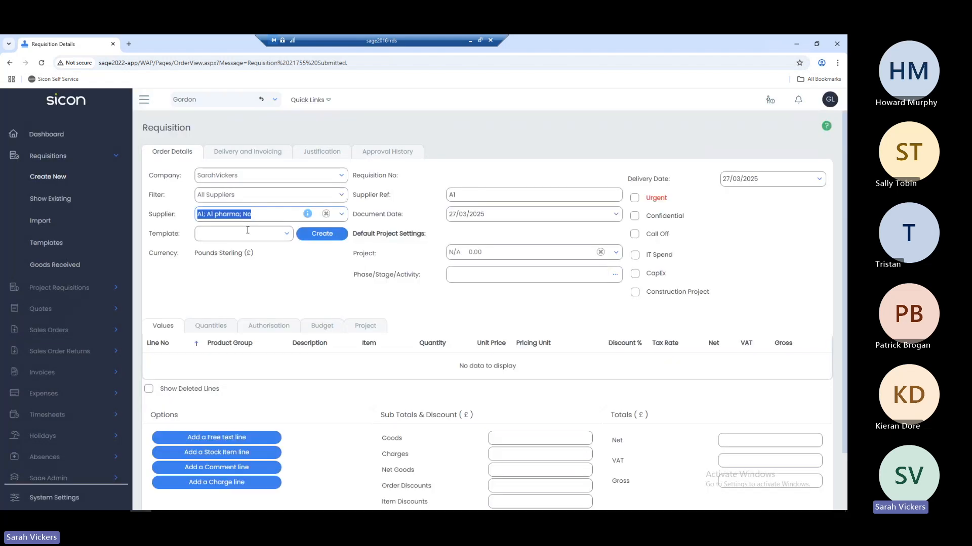
click(219, 215)
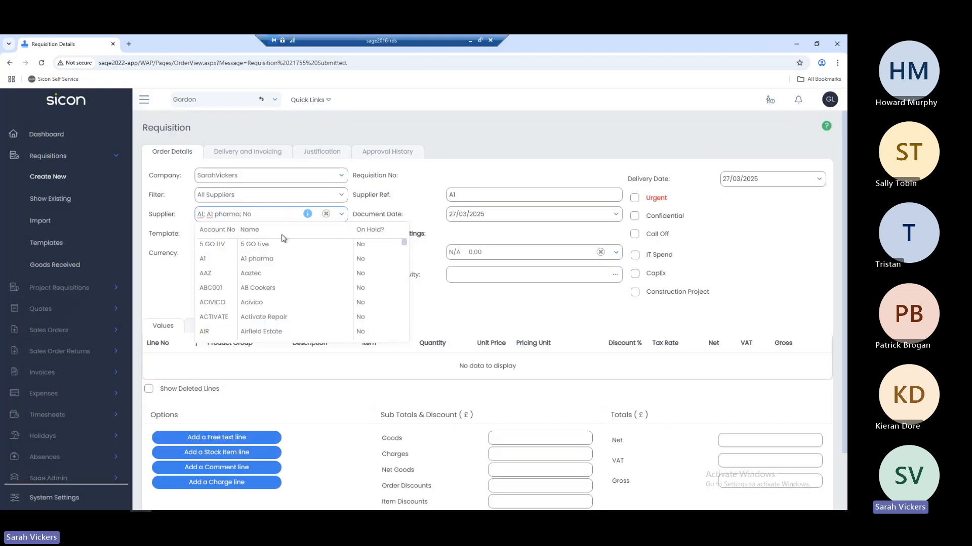
click(274, 218)
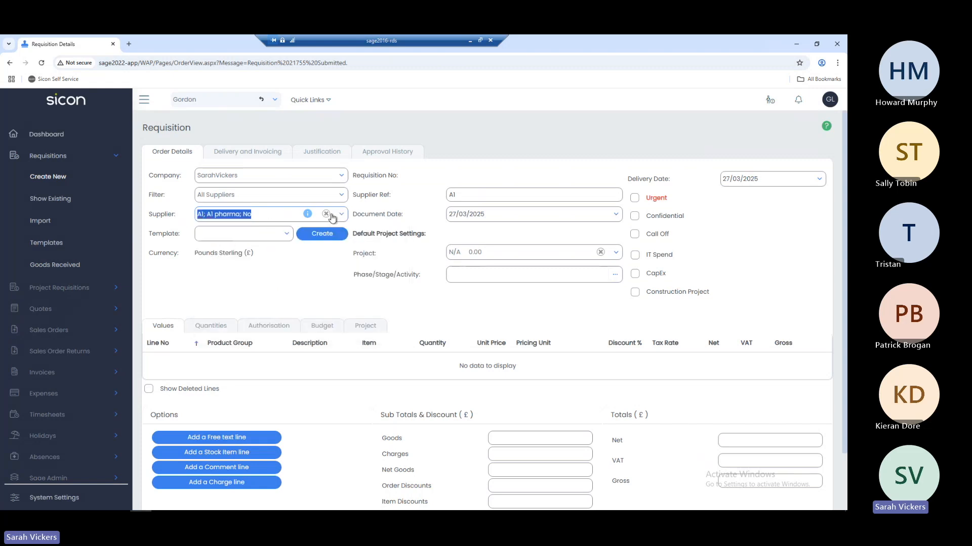
click(326, 214)
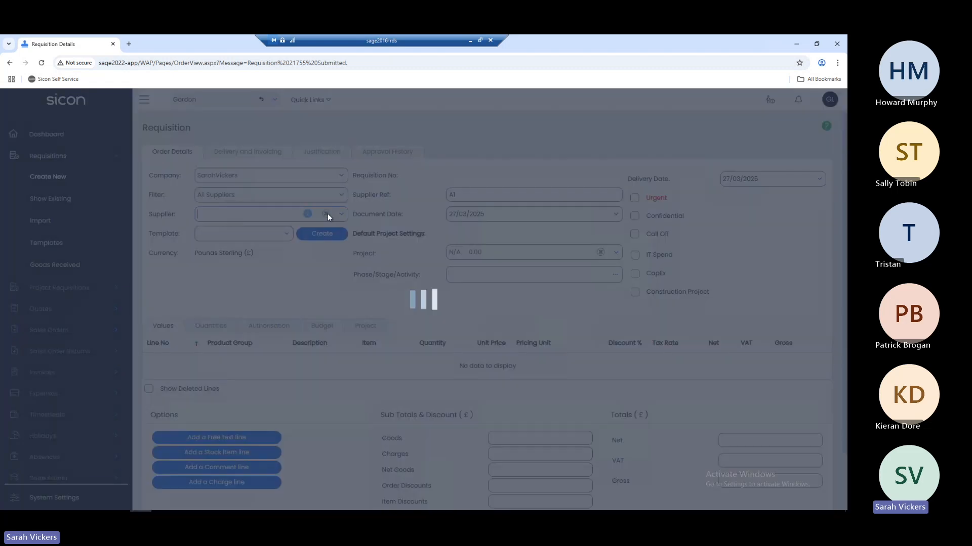
Start a requisition for supplier ABC001 AB Cookers from the All Stock Items template.
click(239, 216)
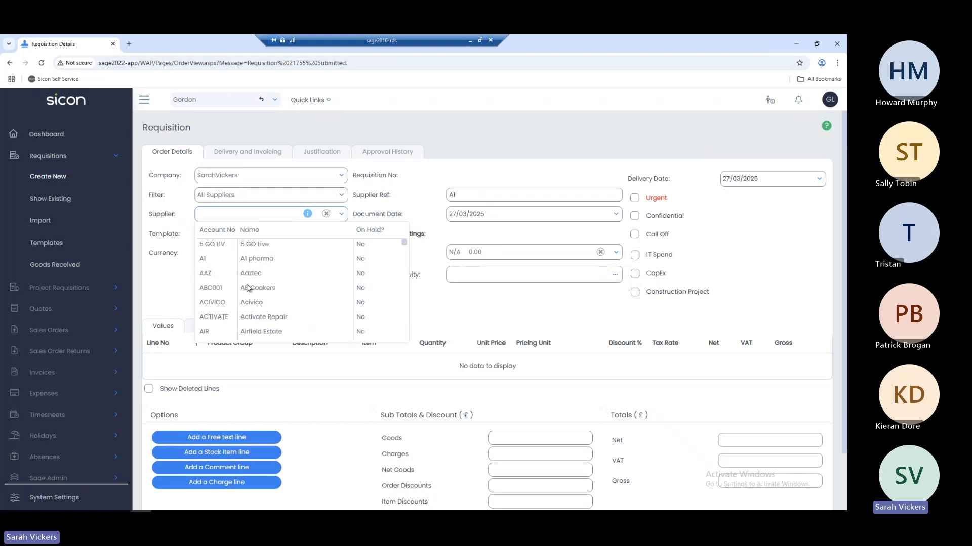
click(247, 287)
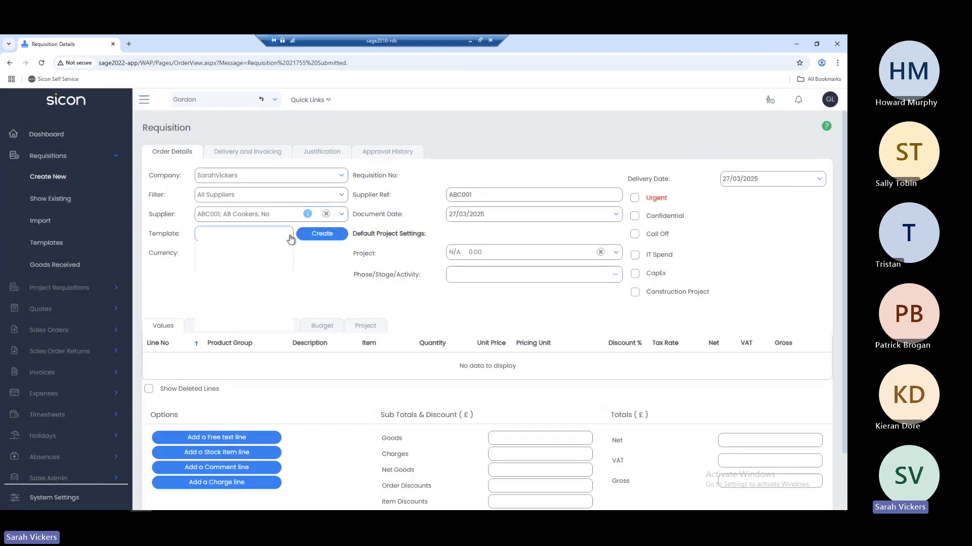
click(289, 234)
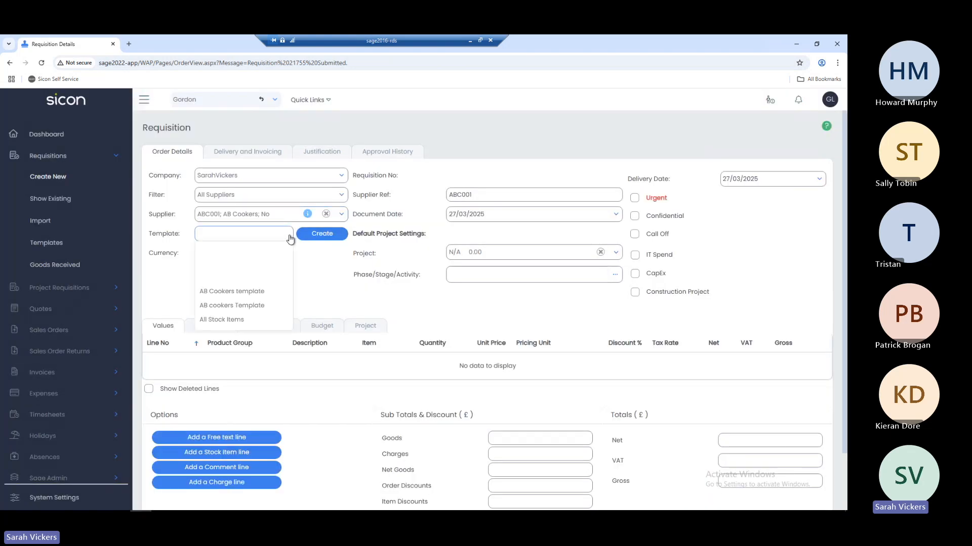
click(233, 320)
click(322, 235)
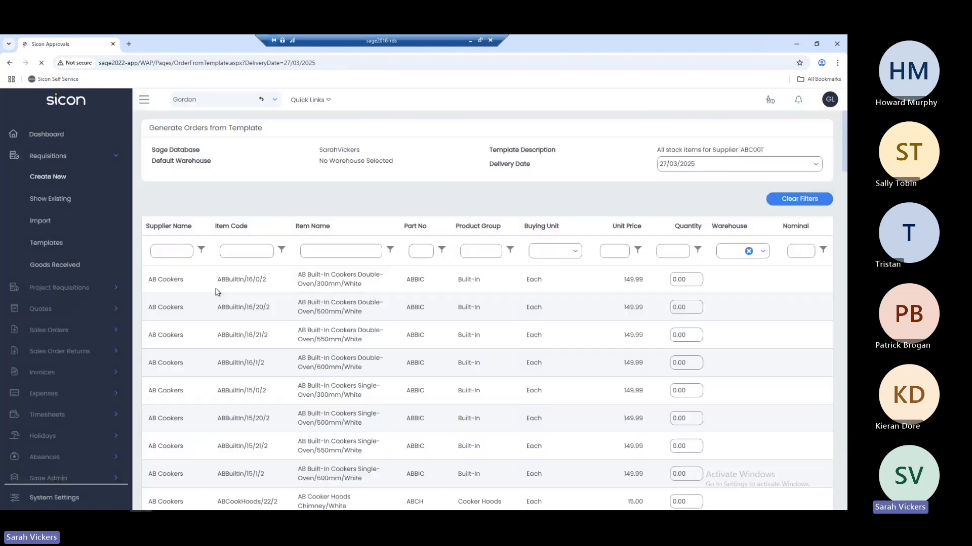
Set the quantities to 1 for ABBuiltIn/16/0/2, 3 for ABBuiltIn/16/1/2, 2 for ABBuiltIn/15/21/2 and 1 for ABCookHoods/22/2.
scroll(273, 316, down, 2)
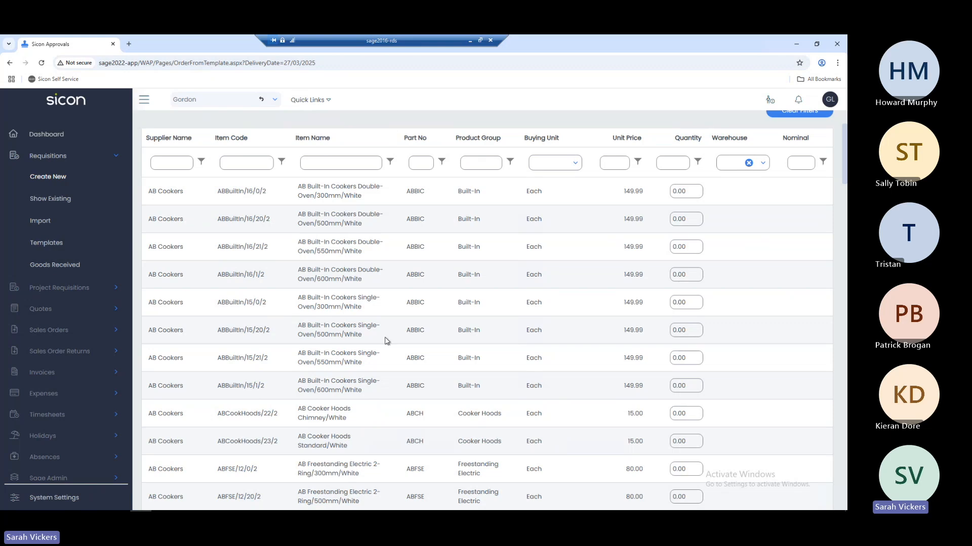
click(684, 191)
text(1)
click(686, 274)
text(3)
click(700, 358)
click(698, 360)
text(2)
click(687, 416)
text(1)
Try to generate requisitions for the entered AB Cookers quantities and submit them for approval.
scroll(843, 192, down, 5)
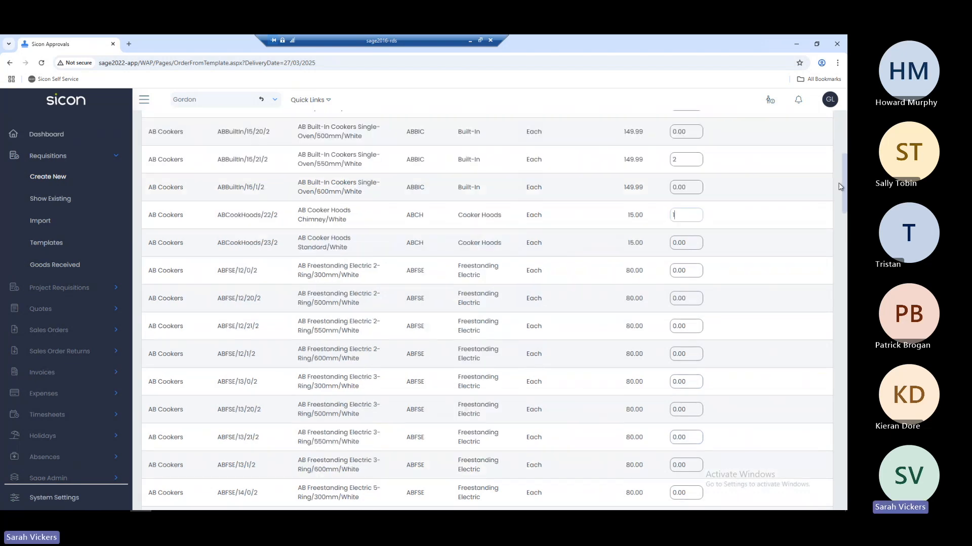
drag(845, 189, 844, 473)
click(342, 486)
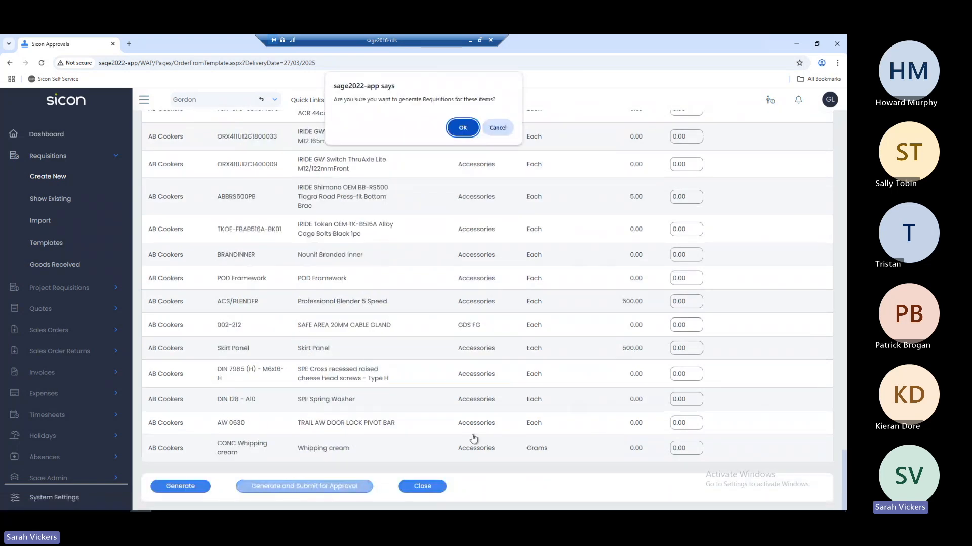
click(462, 128)
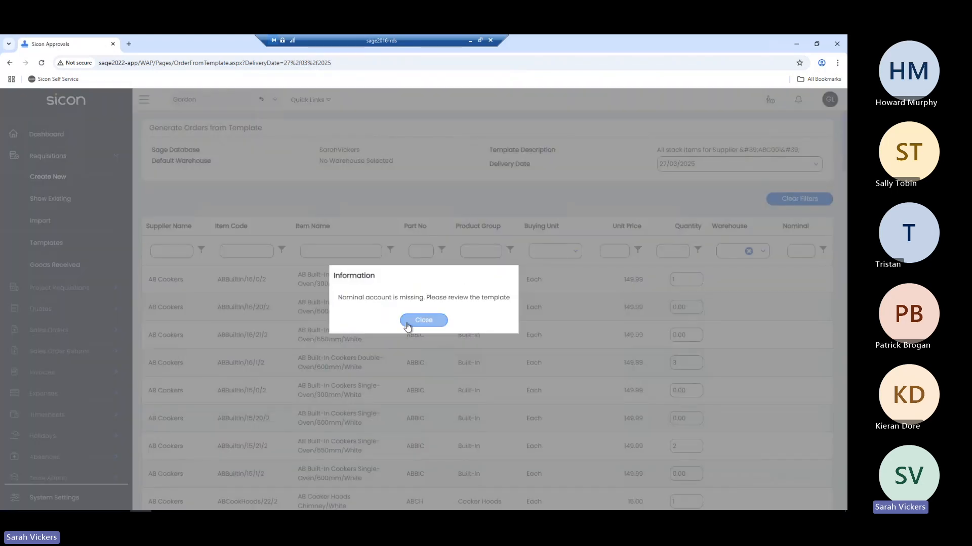
click(407, 324)
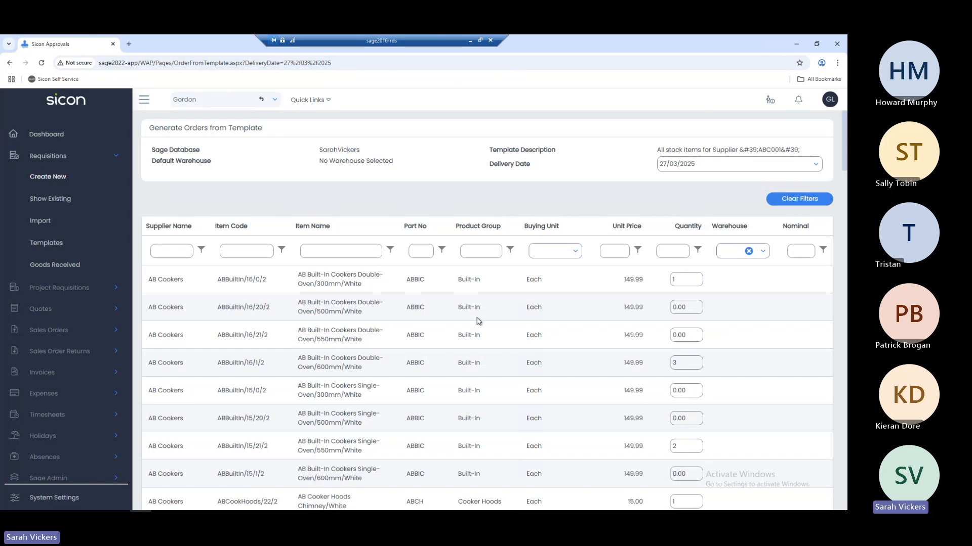
Switch to the approver's user account and open the list of requisitions to approve.
click(275, 101)
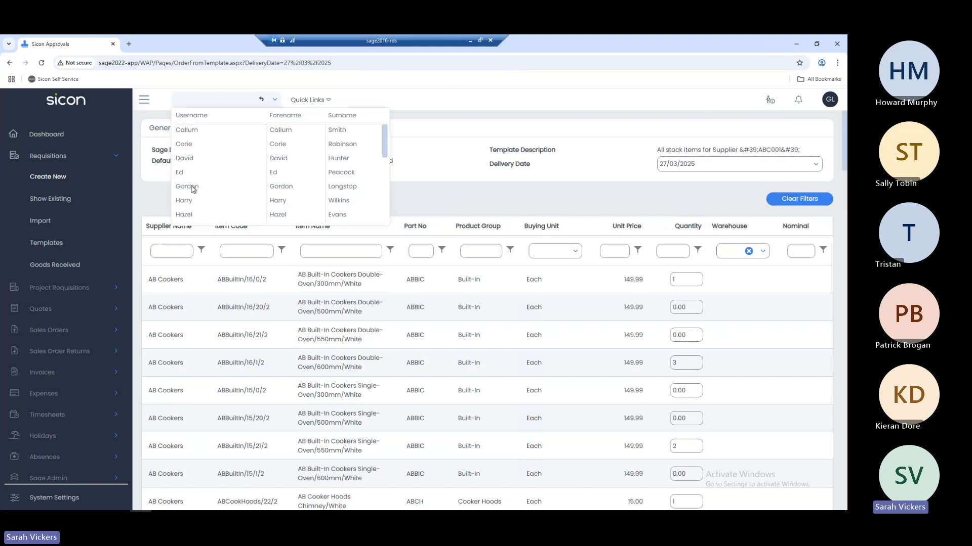
drag(385, 154, 293, 228)
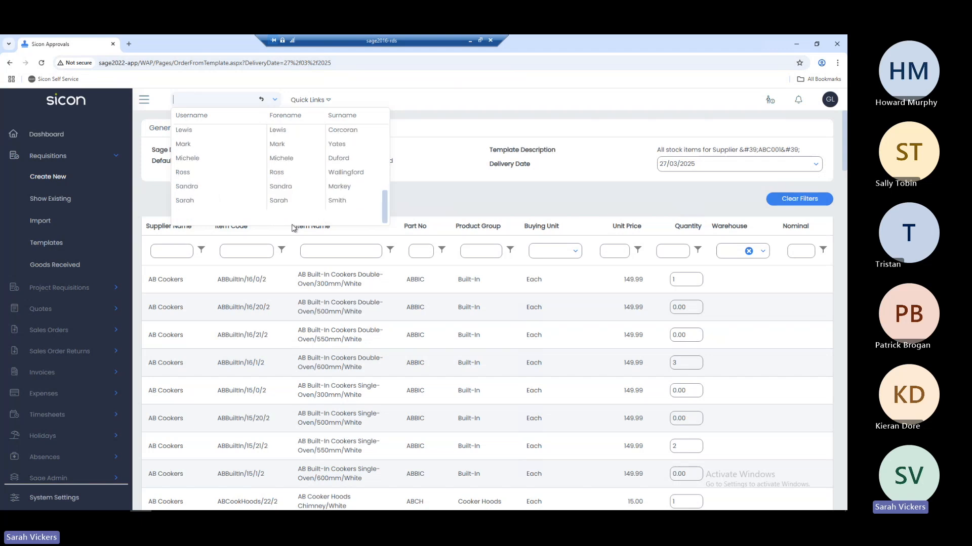
click(185, 201)
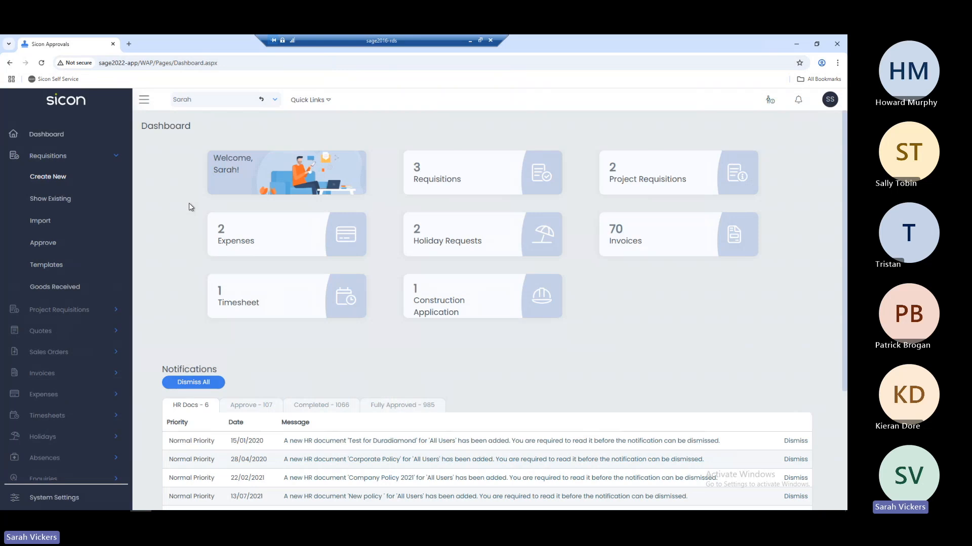
click(39, 244)
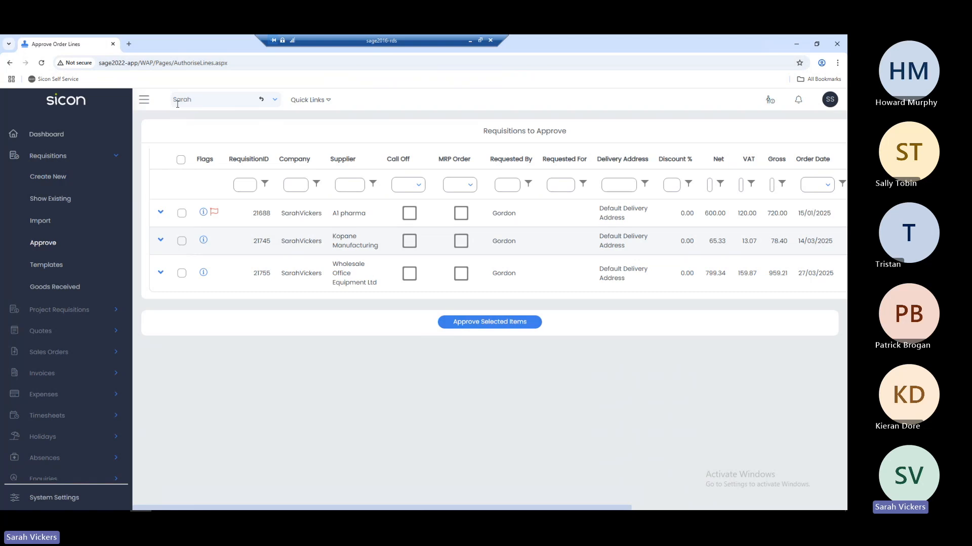
Look over the available enquiry types, and check the meaning of the red flag on the A1 pharma requisition.
click(144, 100)
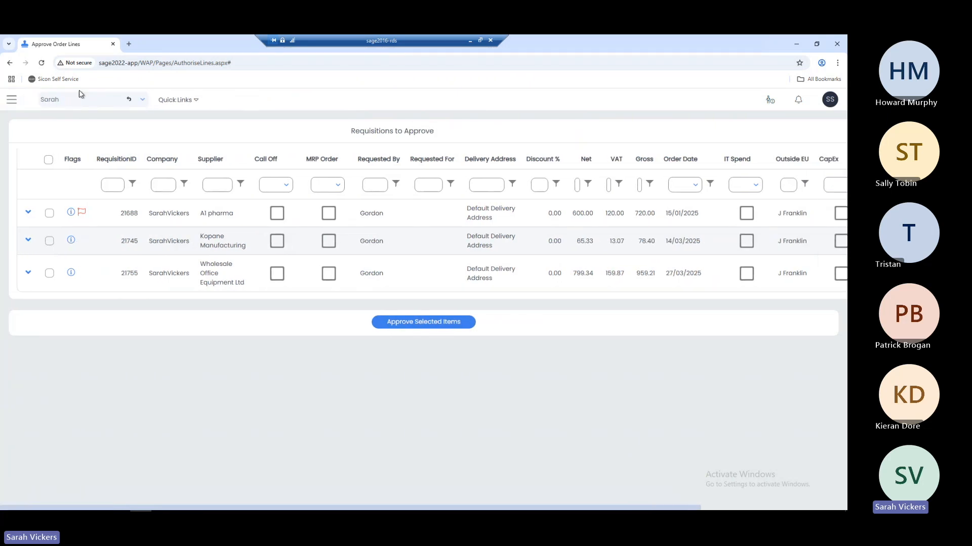
click(13, 100)
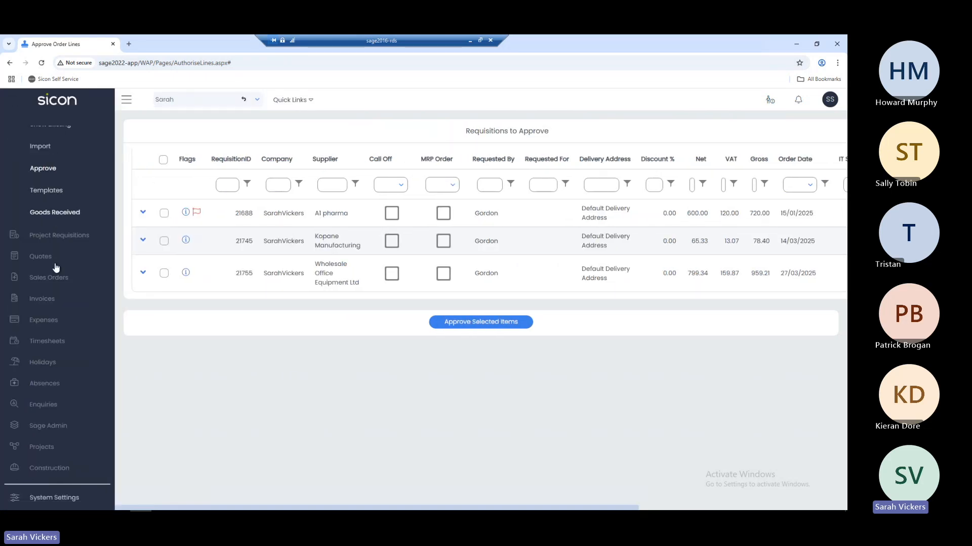
click(46, 403)
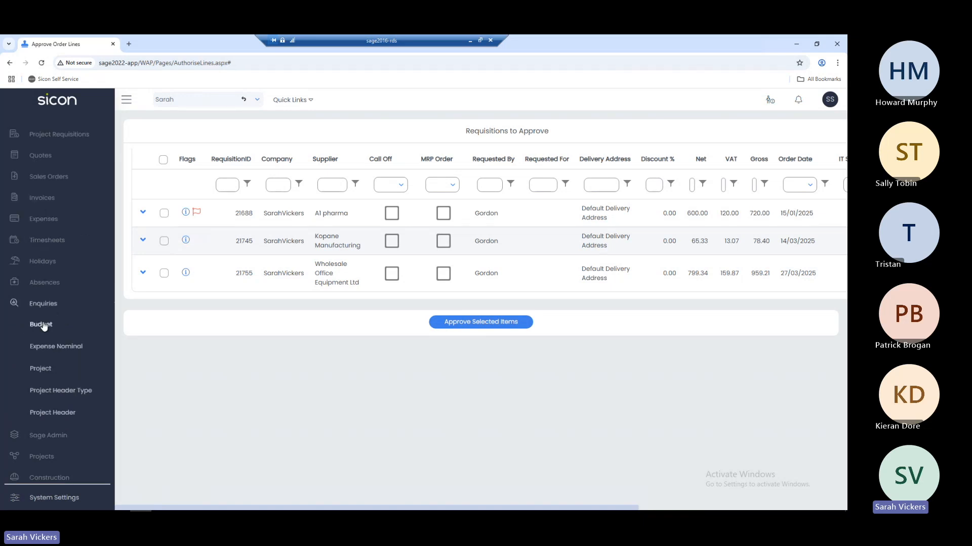
scroll(44, 327, up, 1)
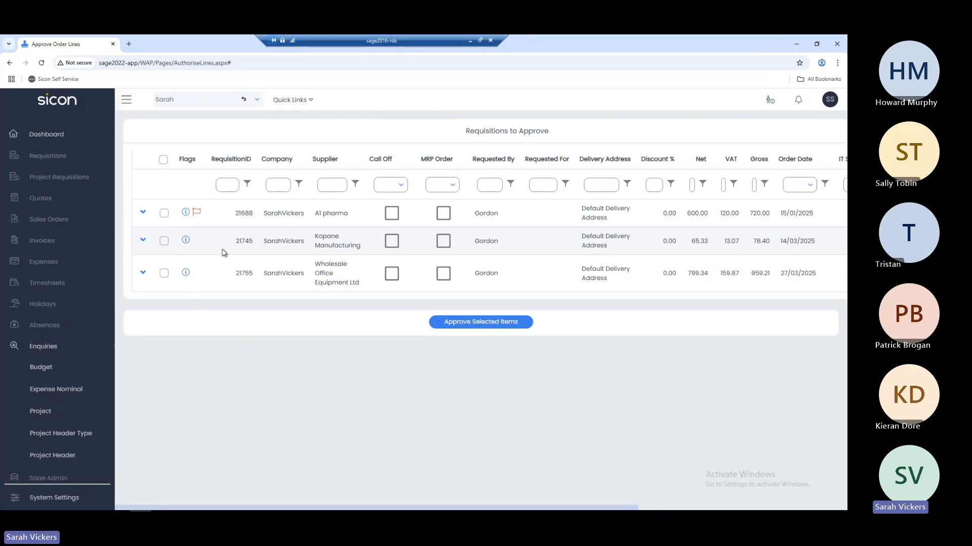
click(127, 103)
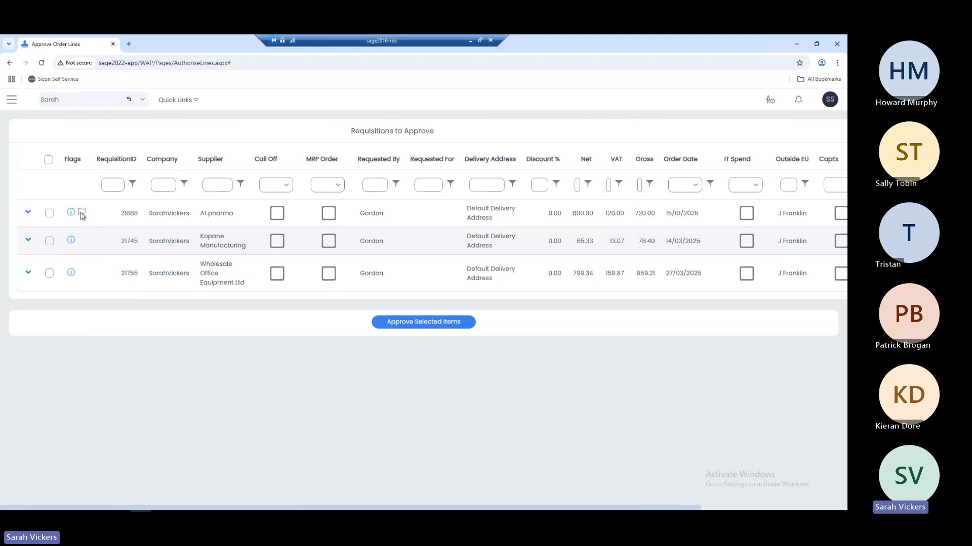
mouse_move(82, 216)
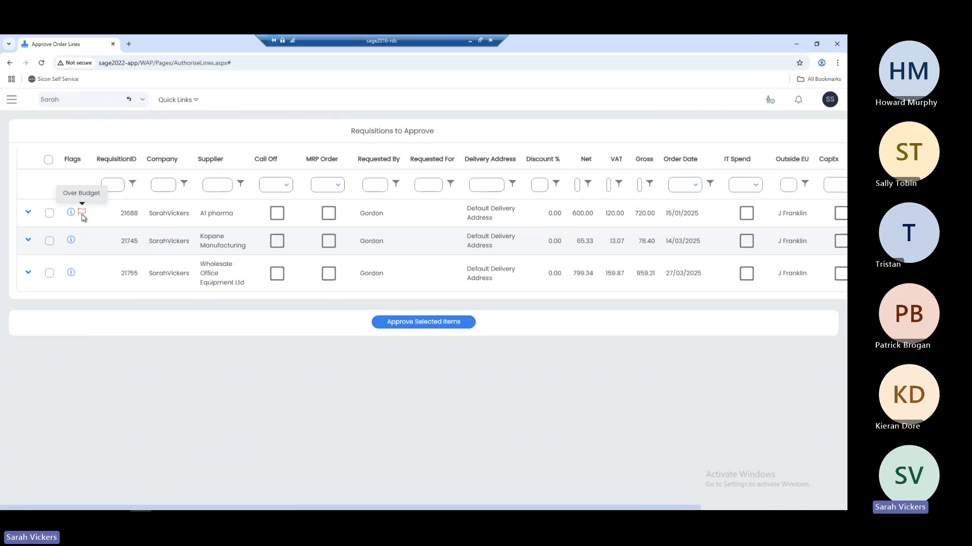
Review the order lines and budget information of the Wholesale Office Equipment Ltd requisition awaiting approval.
click(32, 272)
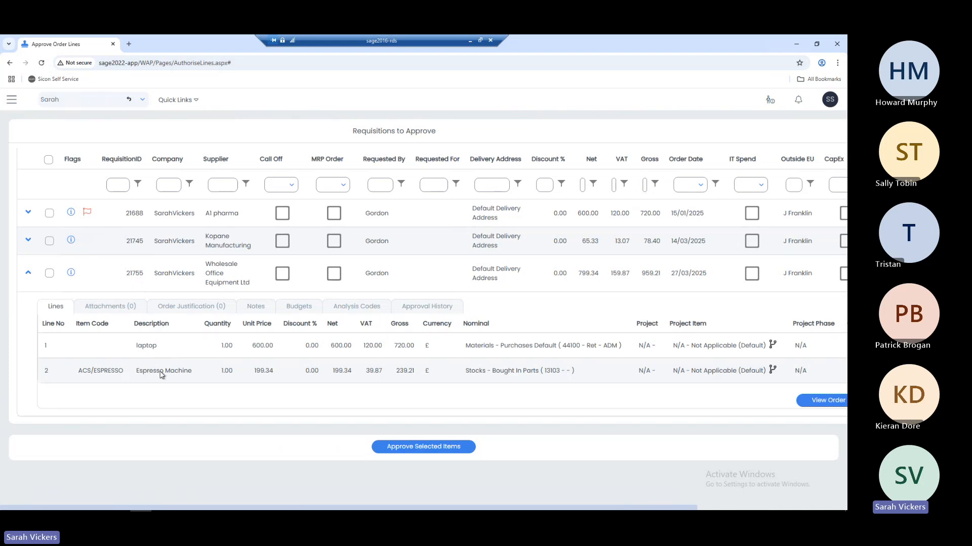
click(305, 311)
drag(480, 509, 598, 510)
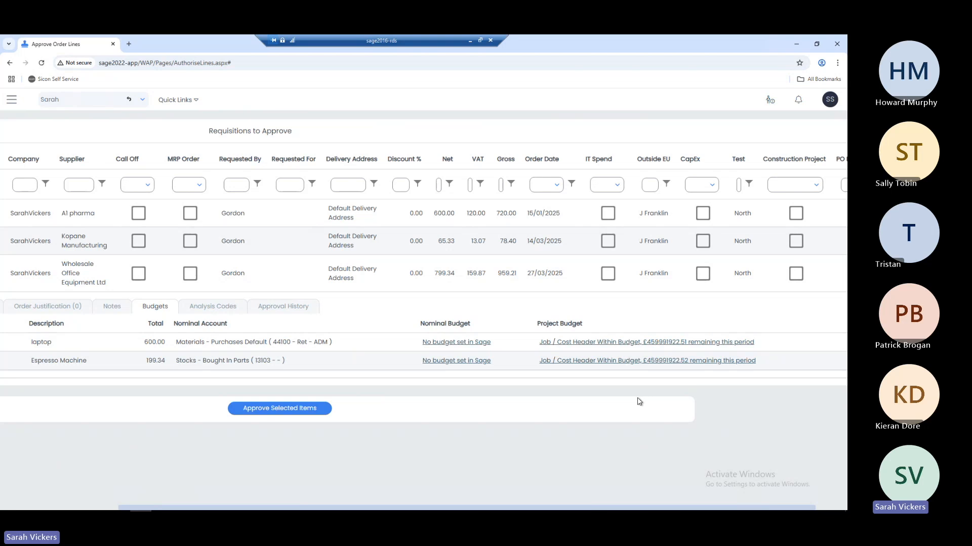
Examine the nominal budget breakdown of the laptop line and the actual transactions behind its nominal account.
click(444, 344)
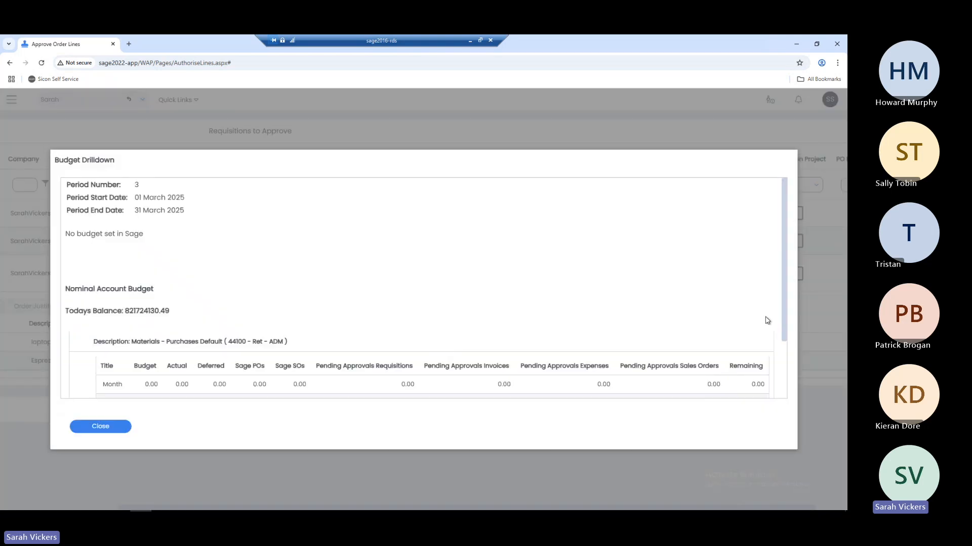
drag(782, 313, 784, 370)
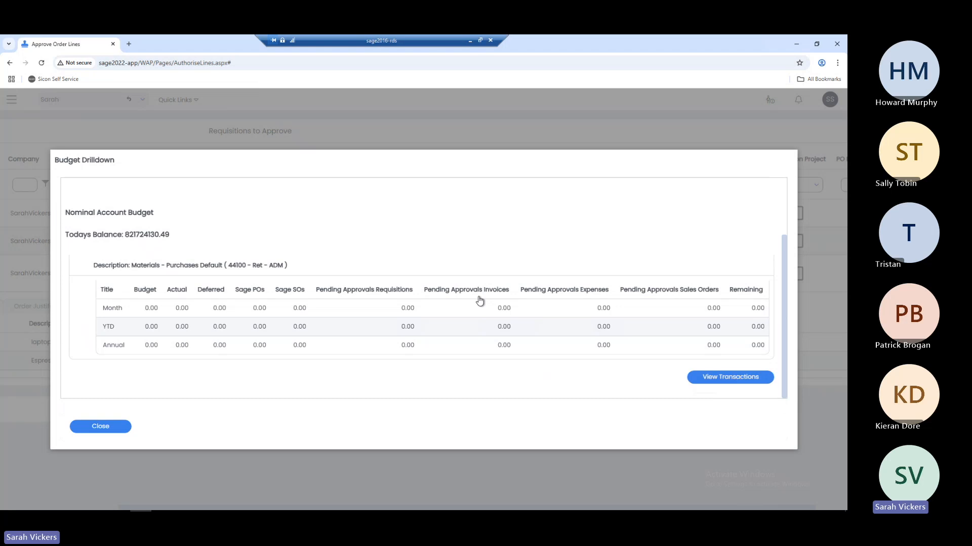
click(749, 381)
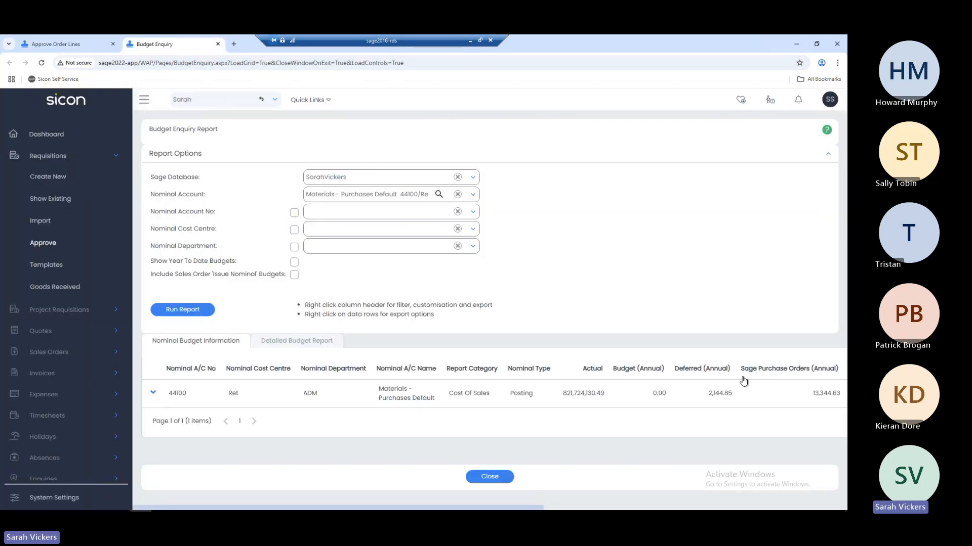
click(154, 395)
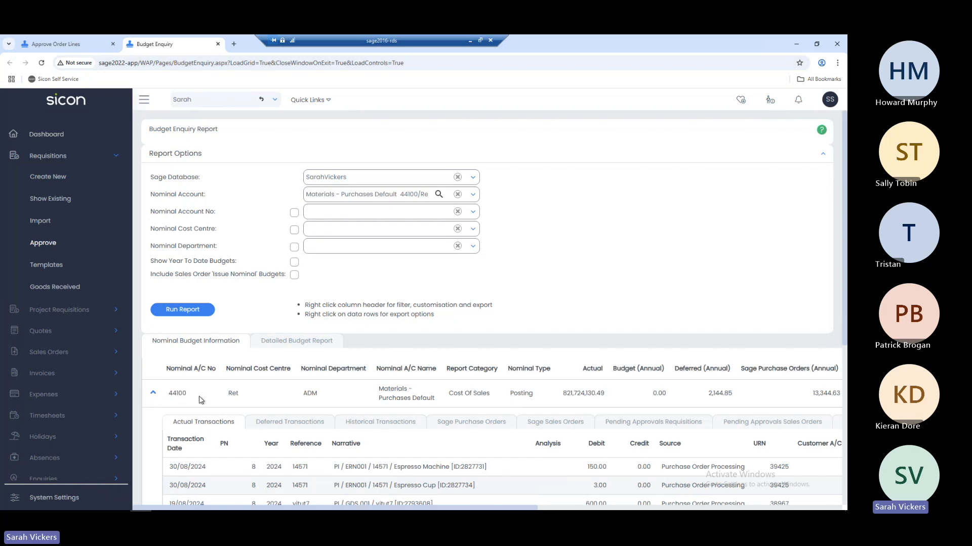
Look through the actual transactions of the laptop line's nominal account, then return to the approval list and close the budget drilldown.
scroll(202, 401, down, 5)
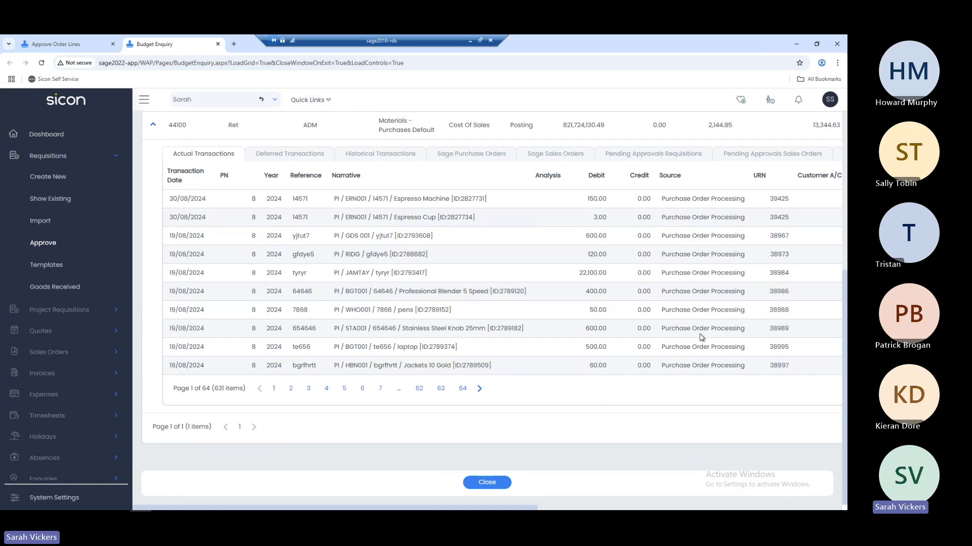
scroll(701, 338, up, 5)
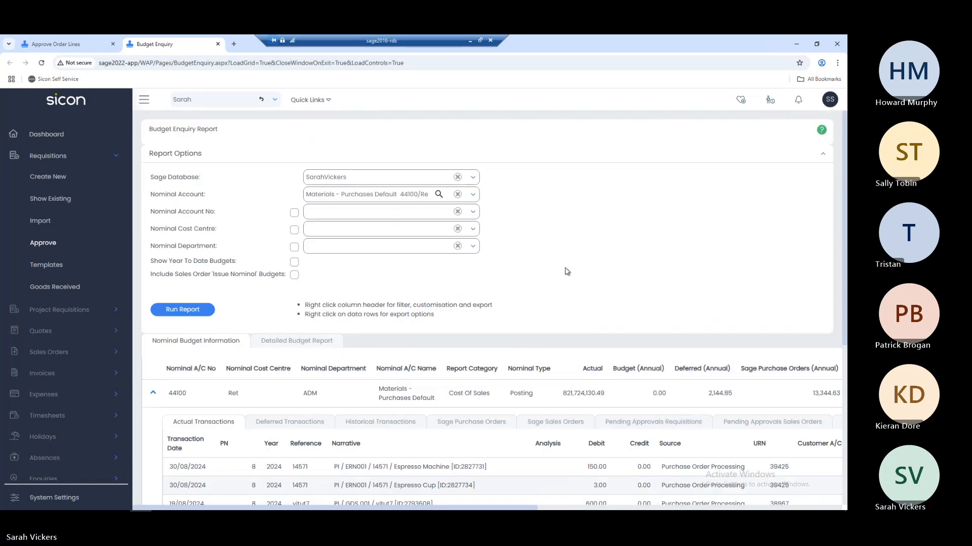
click(48, 244)
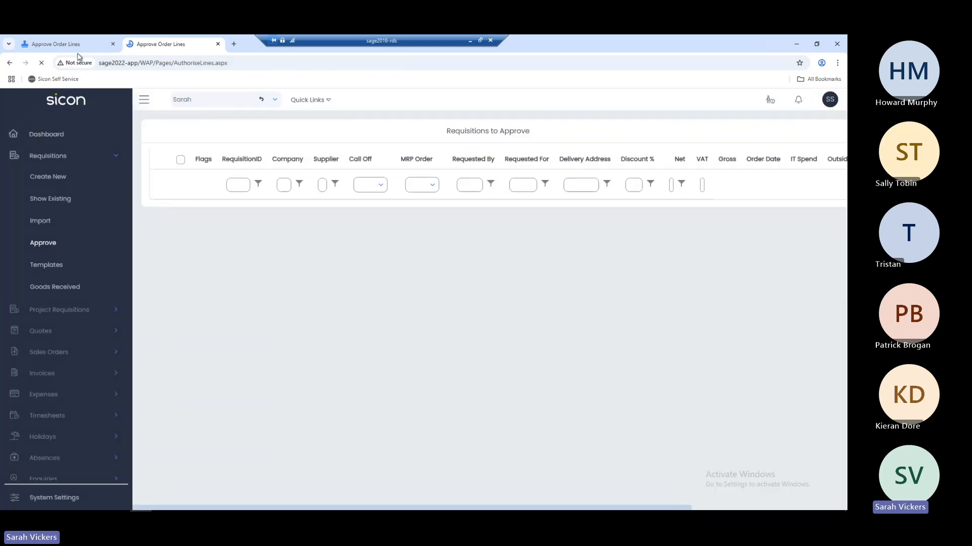
click(72, 45)
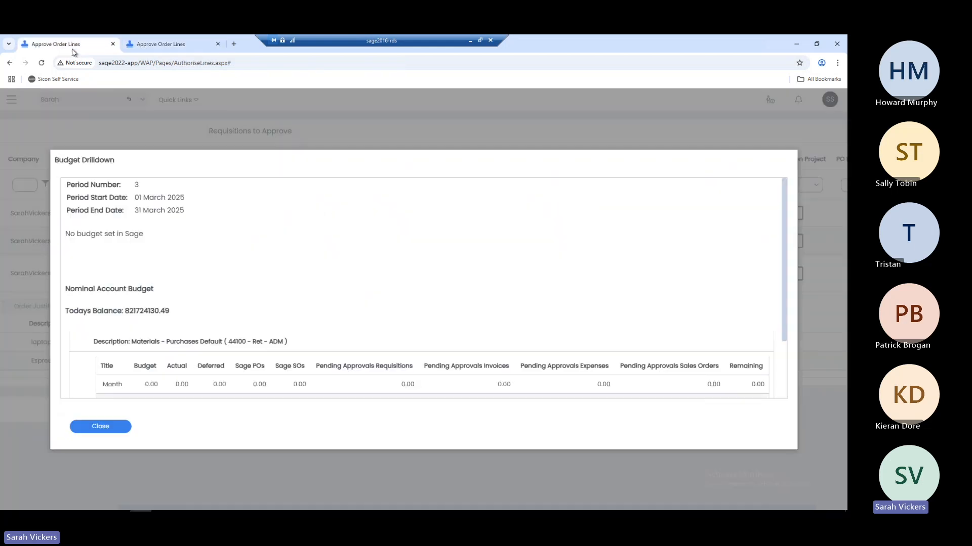
click(113, 427)
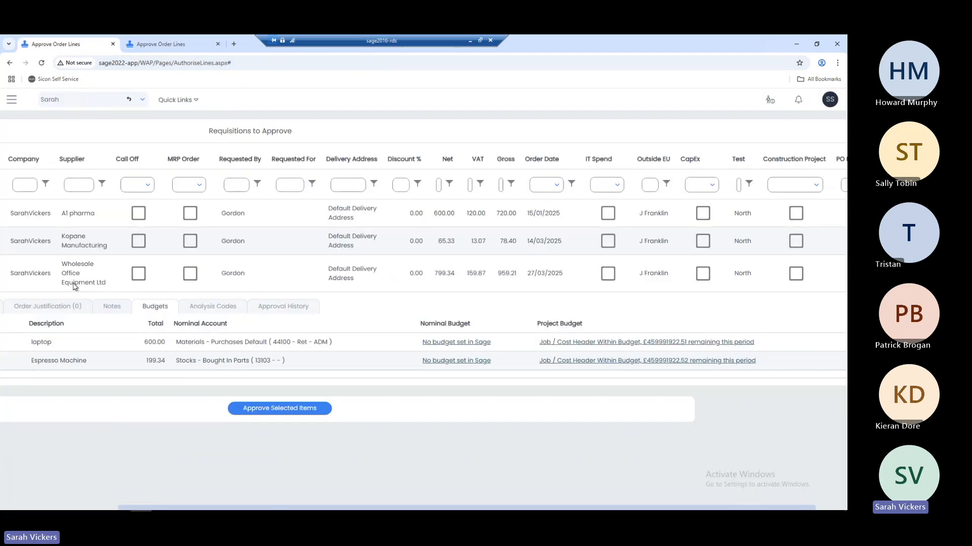
Review the order lines of the Wholesale Office Equipment Ltd requisition and approve all of them.
click(59, 305)
drag(231, 508, 114, 508)
click(50, 307)
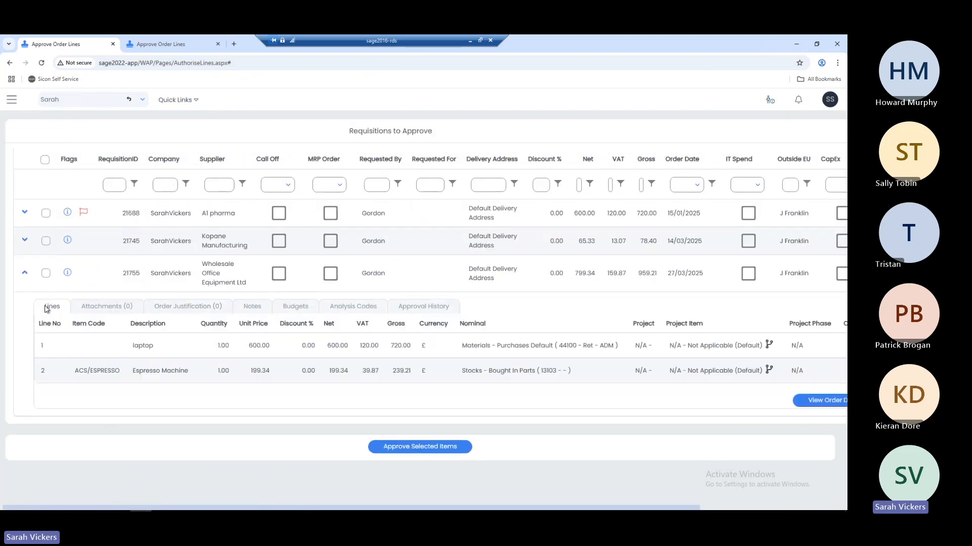
drag(458, 508, 602, 501)
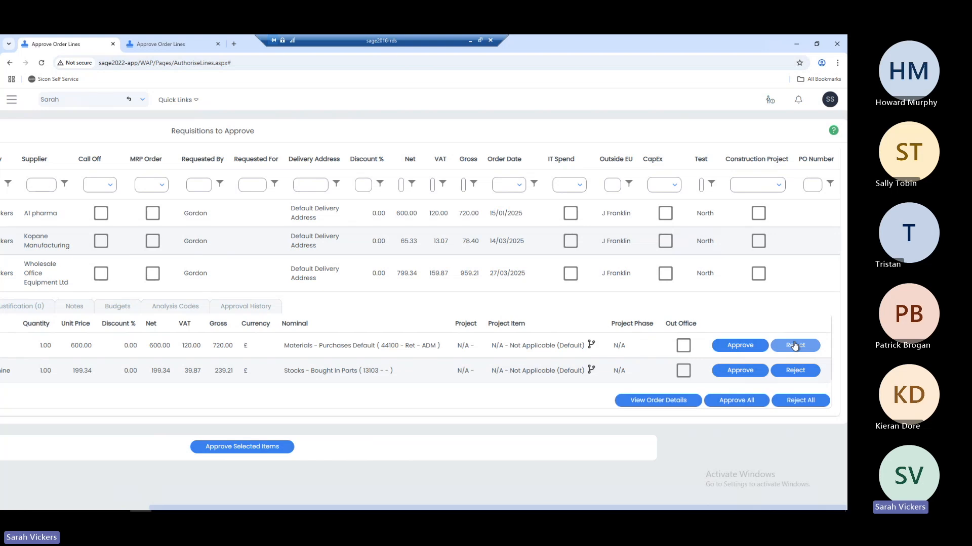
click(740, 402)
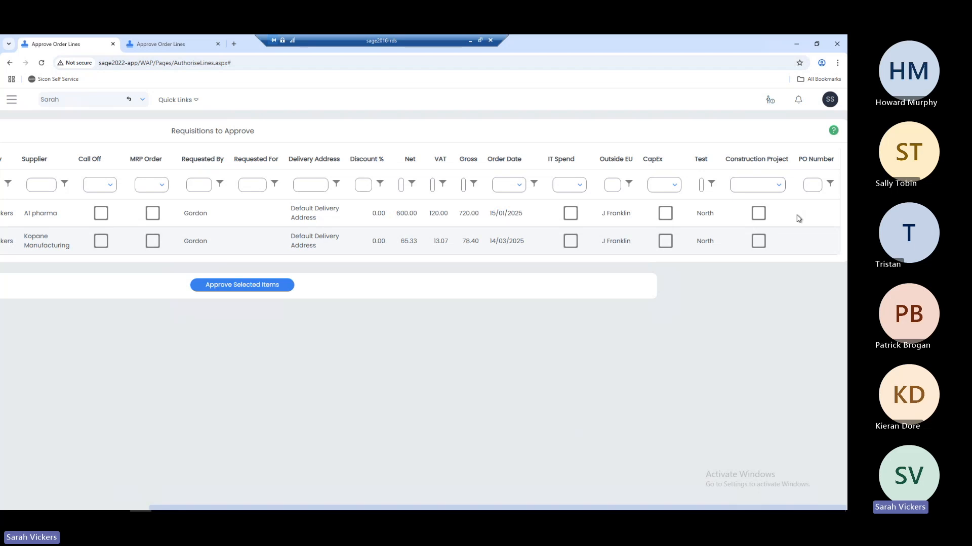
Switch to Sage 200, dismiss its advice message and open the Purchase Orders List in Purchase Order Processing.
click(800, 46)
mouse_move(117, 506)
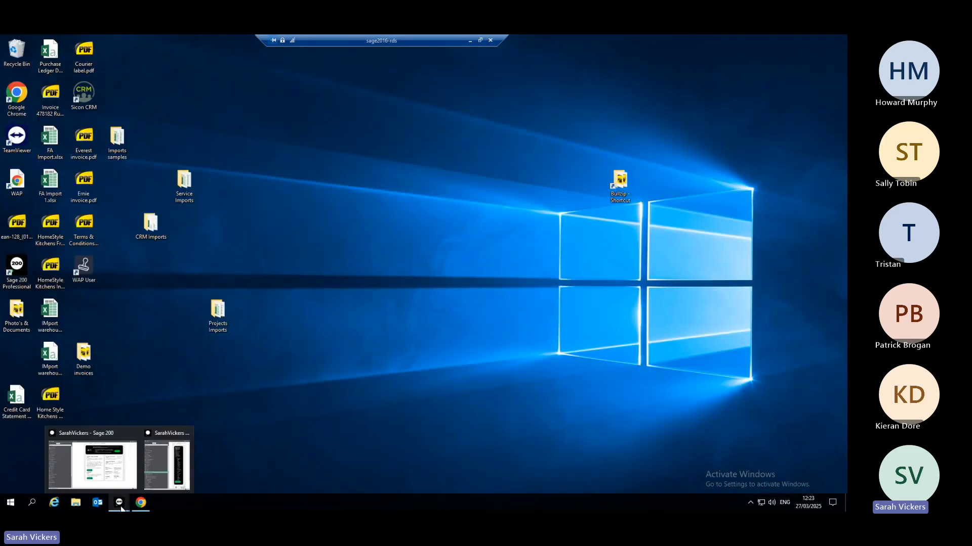
click(104, 472)
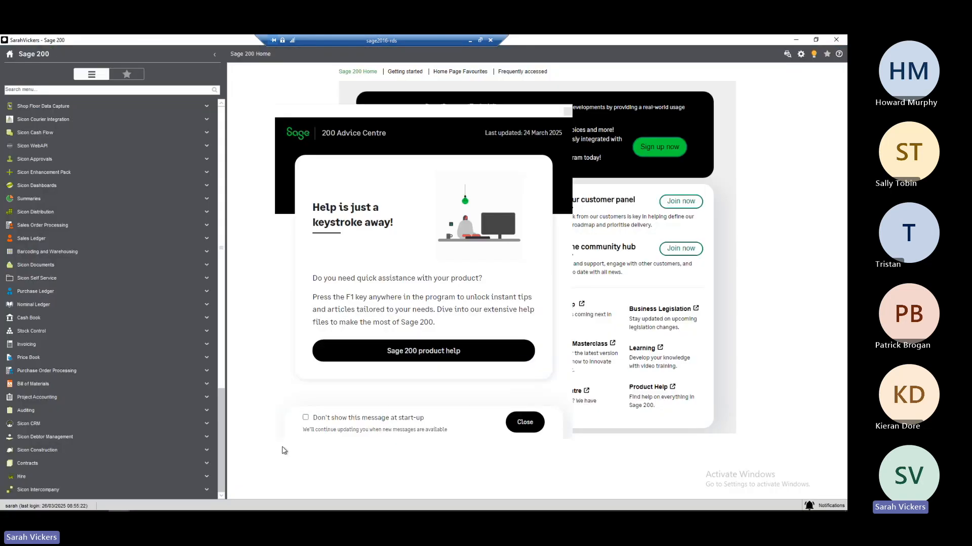
click(285, 451)
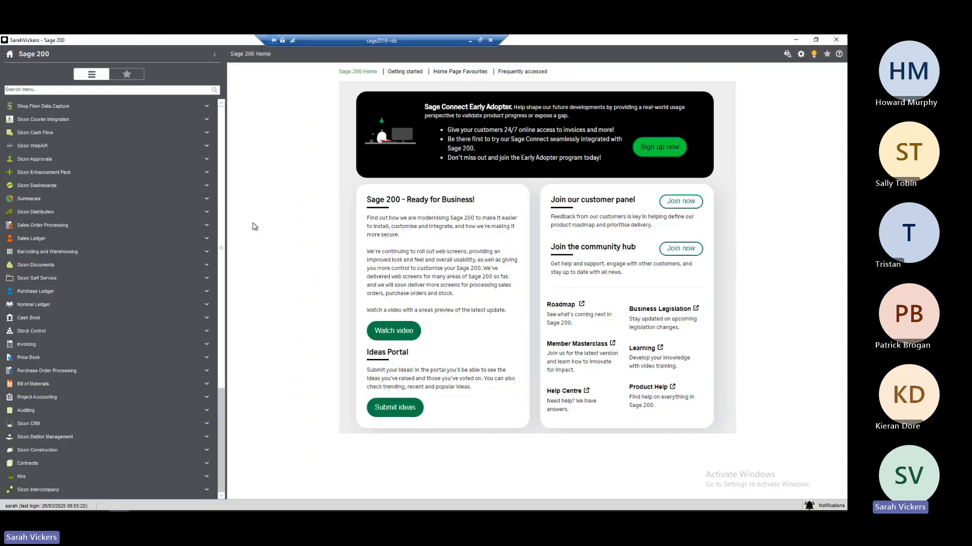
click(91, 371)
click(91, 372)
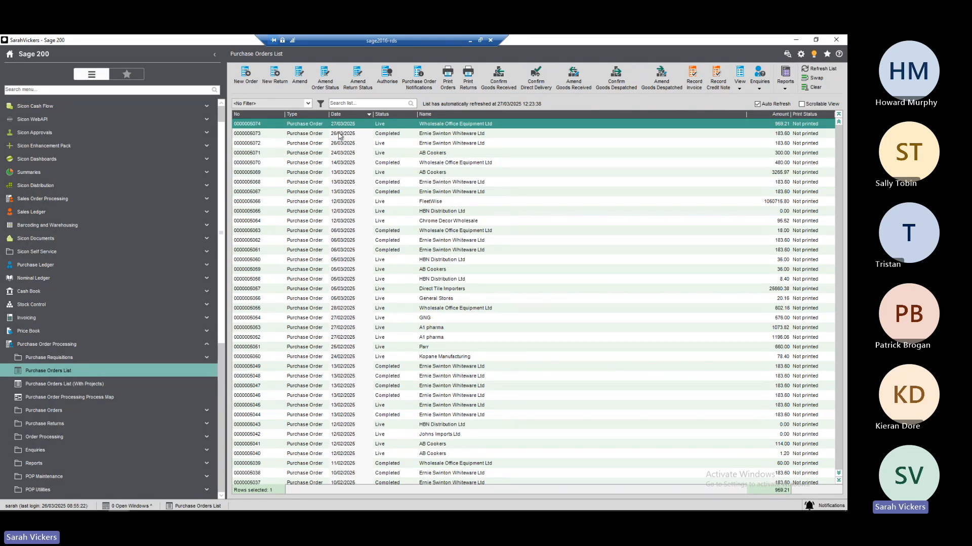
Review the Wholesale Office Equipment Ltd purchase order dated 27/03/2025 in its amendment form, and close it by confirming the order.
click(300, 77)
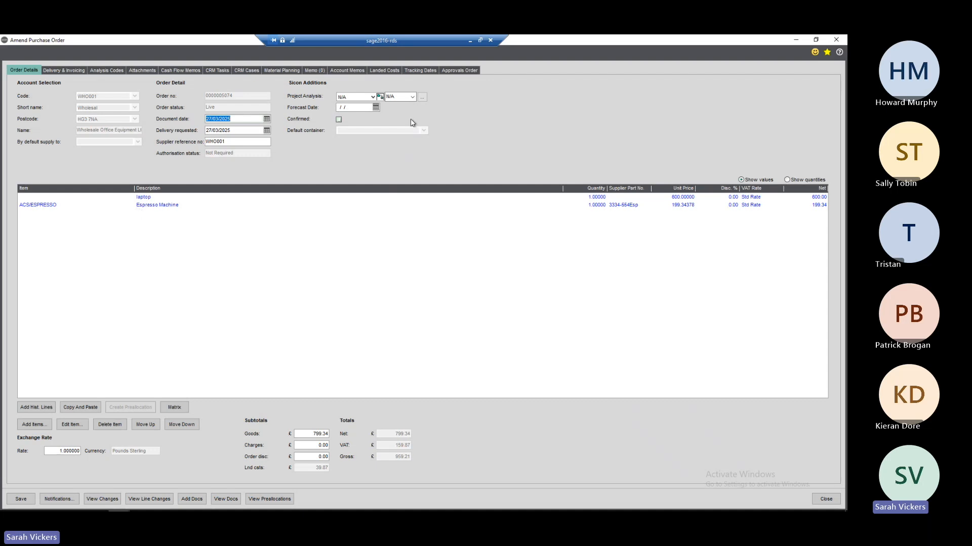
click(831, 42)
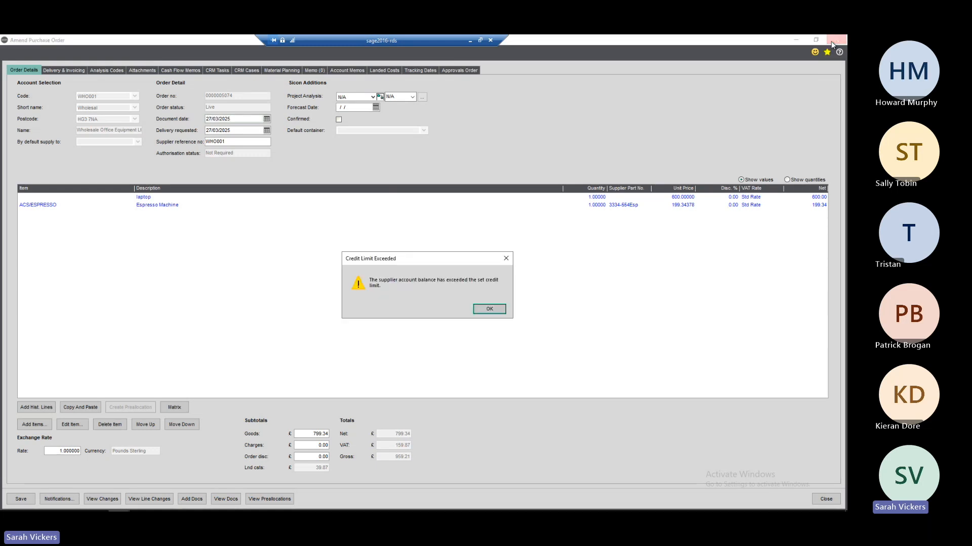
click(490, 308)
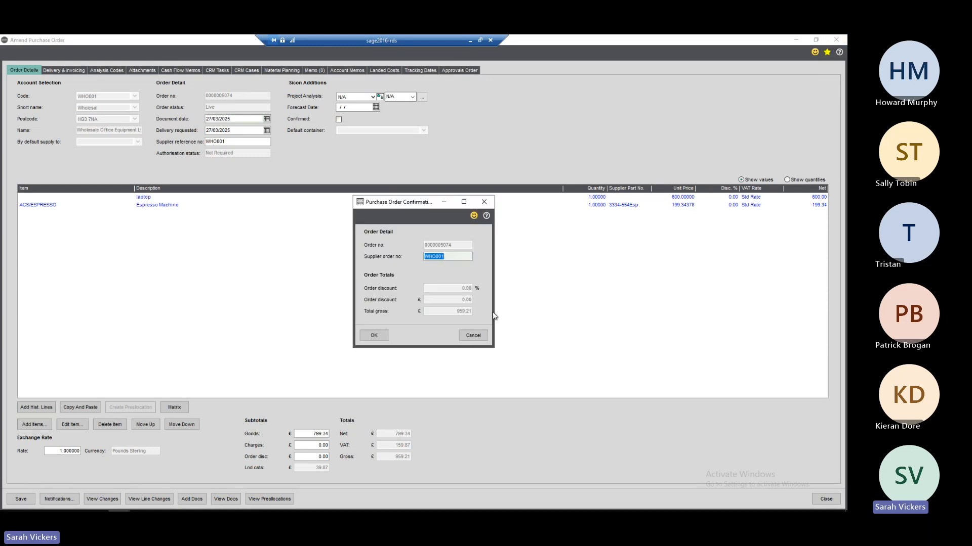
click(368, 337)
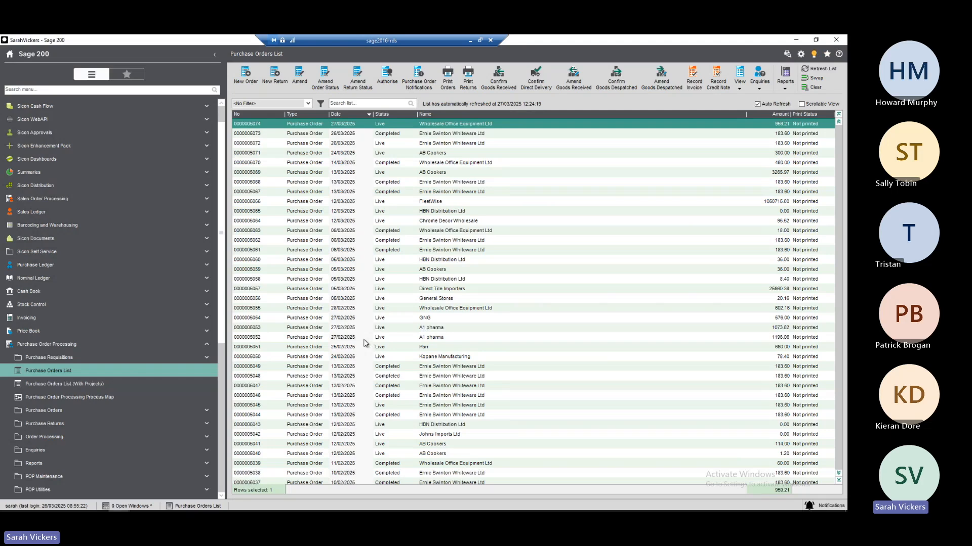
Switch back to Sicon Approvals in Chrome, change to the requester's user account and show the existing requisitions.
click(795, 41)
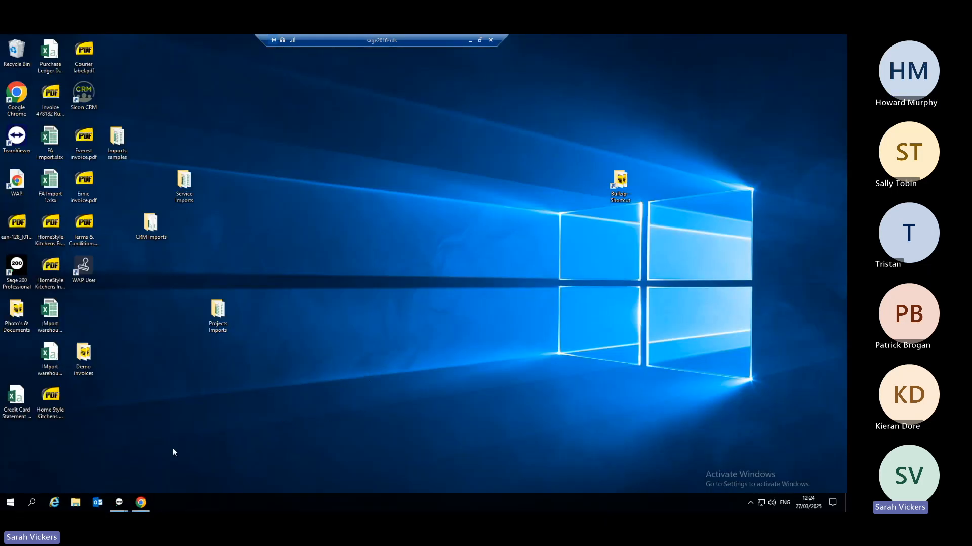
click(142, 504)
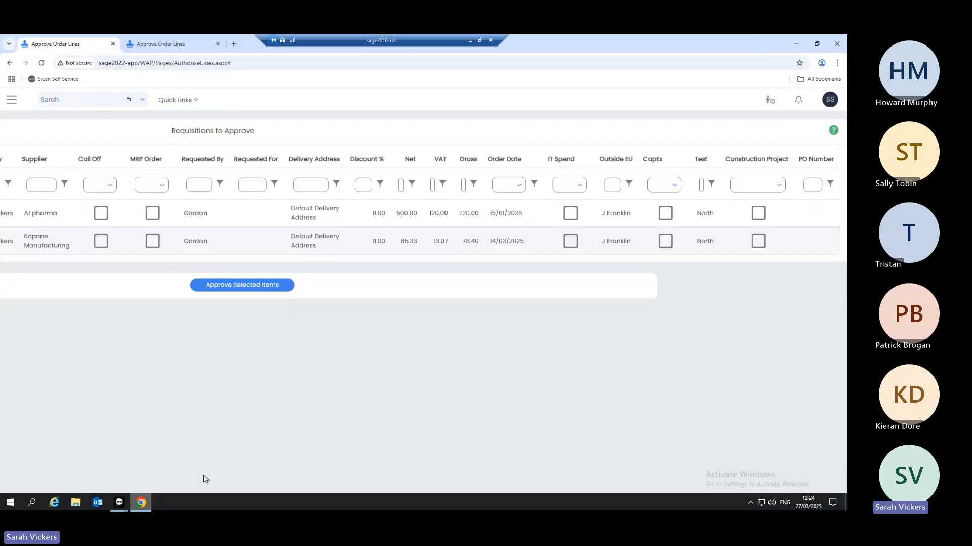
click(12, 100)
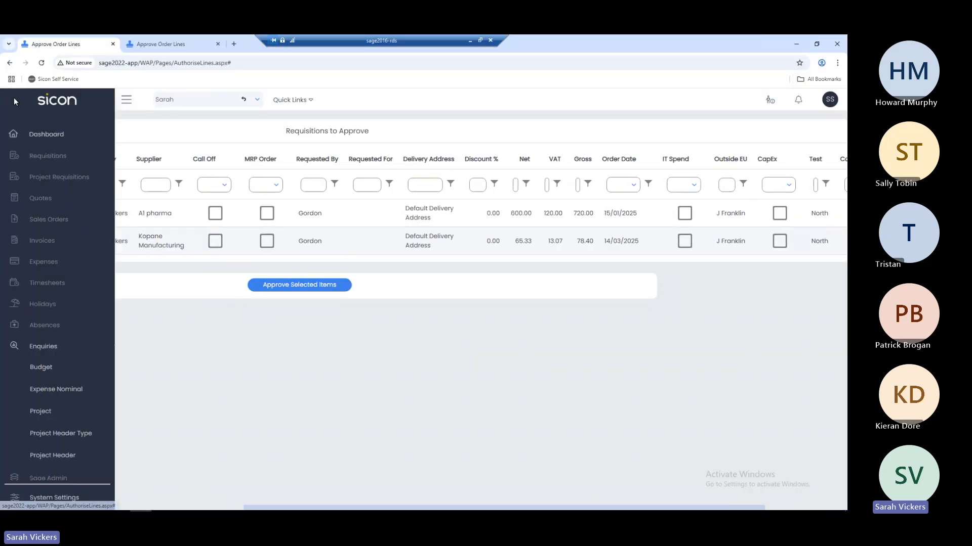
click(257, 99)
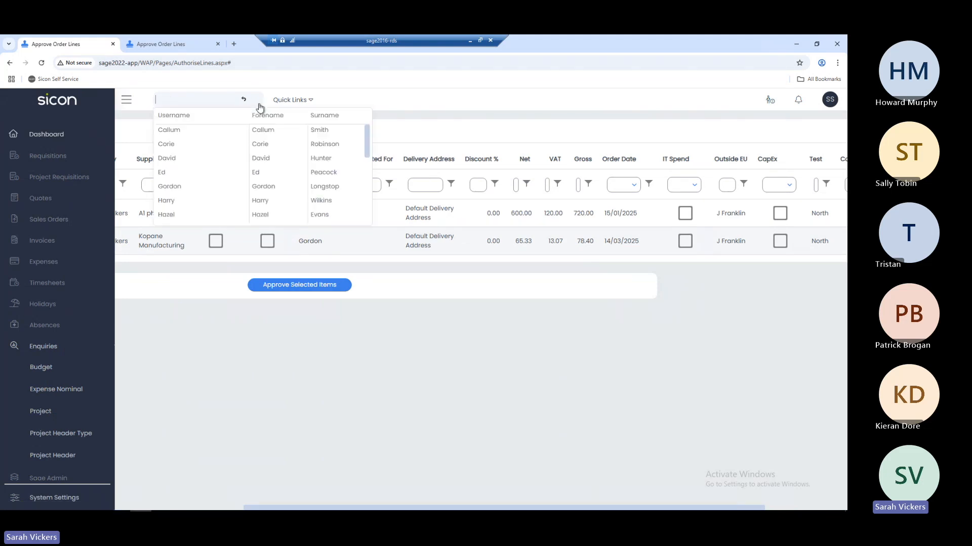
click(175, 186)
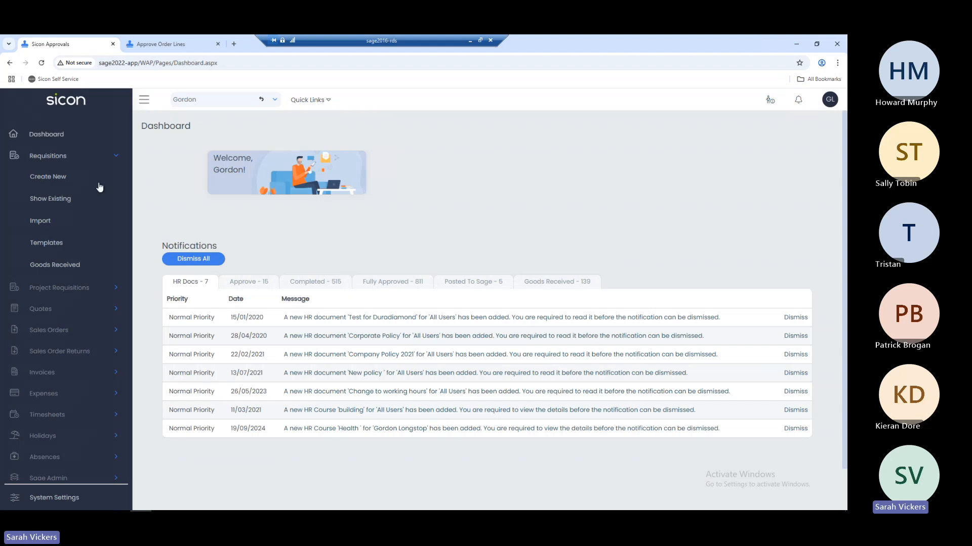
click(60, 200)
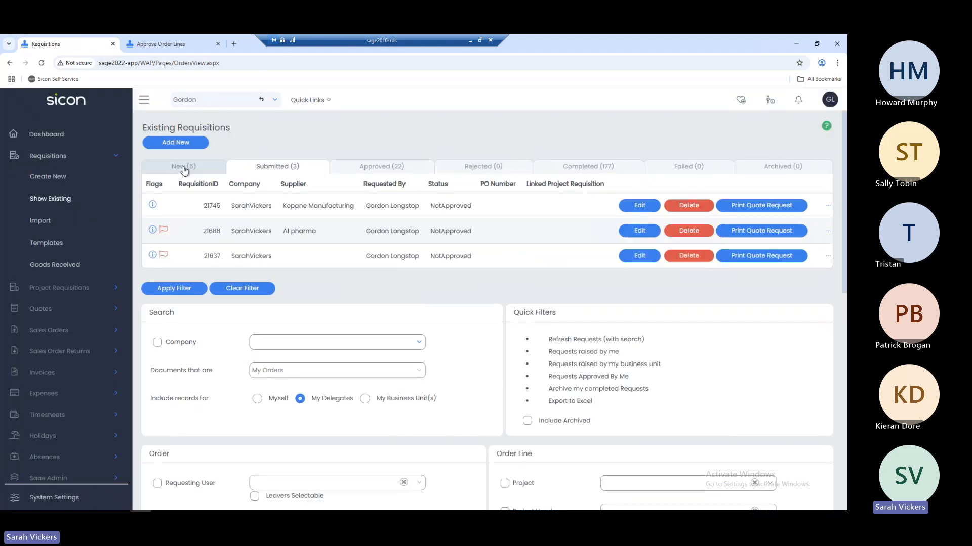
Look through the new, submitted and approved requisitions, and preview the print summary of the latest approved Wholesale Office Equipment Ltd requisition.
click(177, 174)
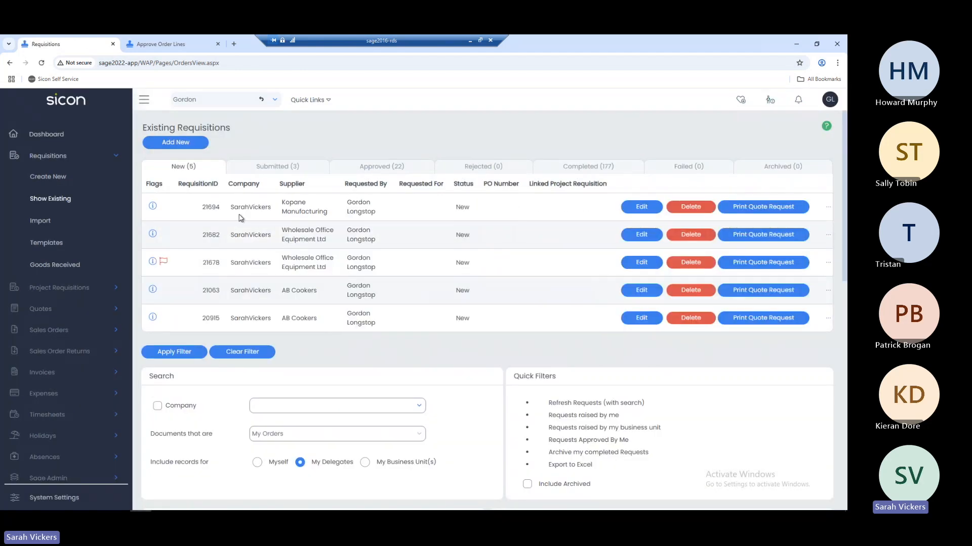
click(264, 169)
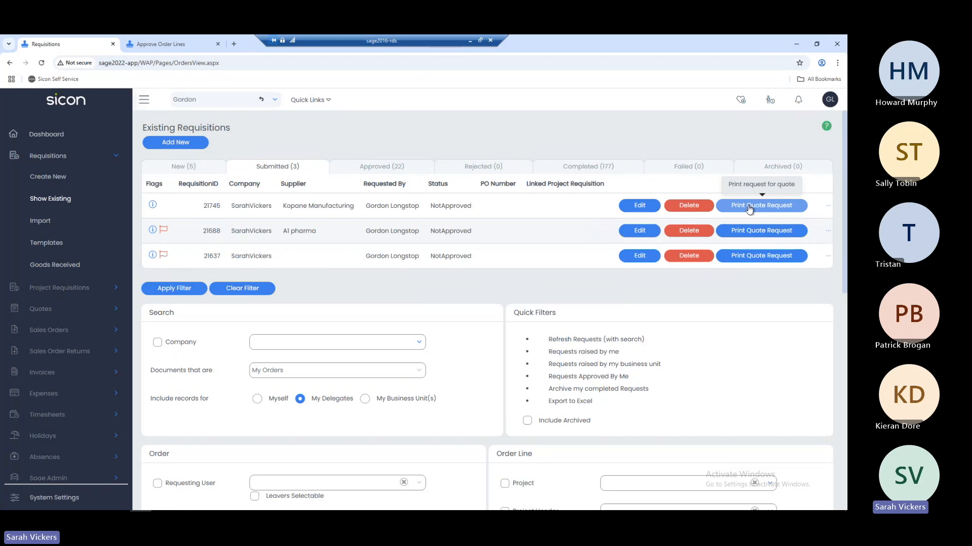
click(386, 166)
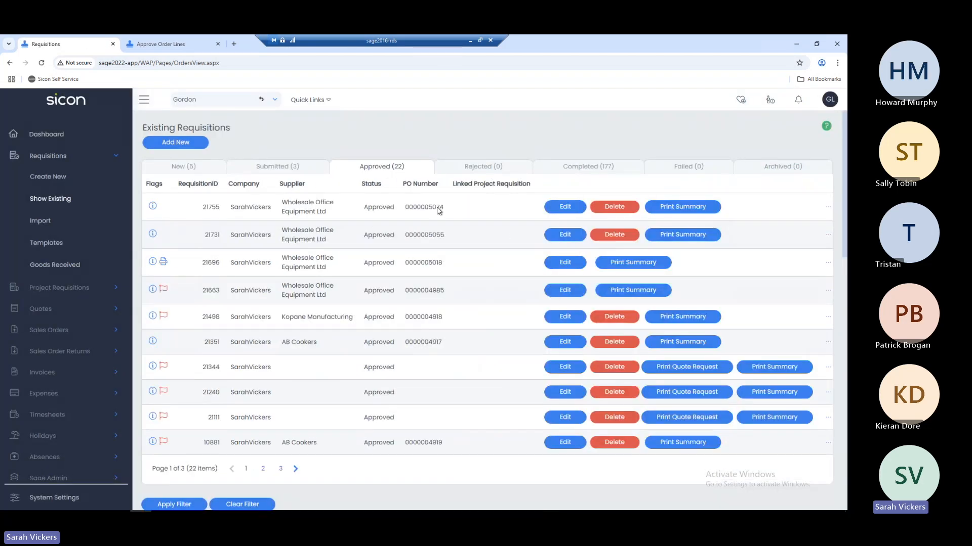
click(678, 210)
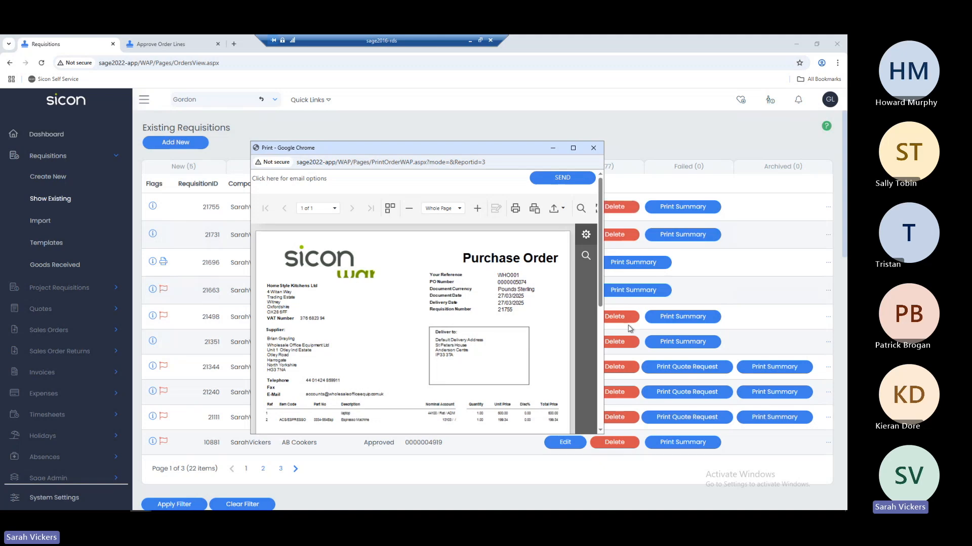
click(594, 149)
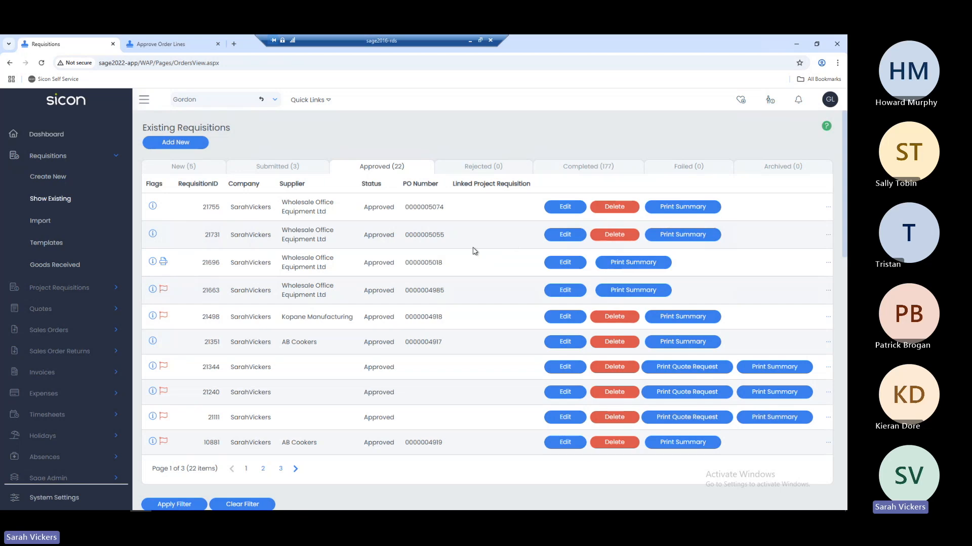
Start a goods receipt for the Wholesale Office Equipment Ltd requisition dated 27/03/2025.
click(69, 266)
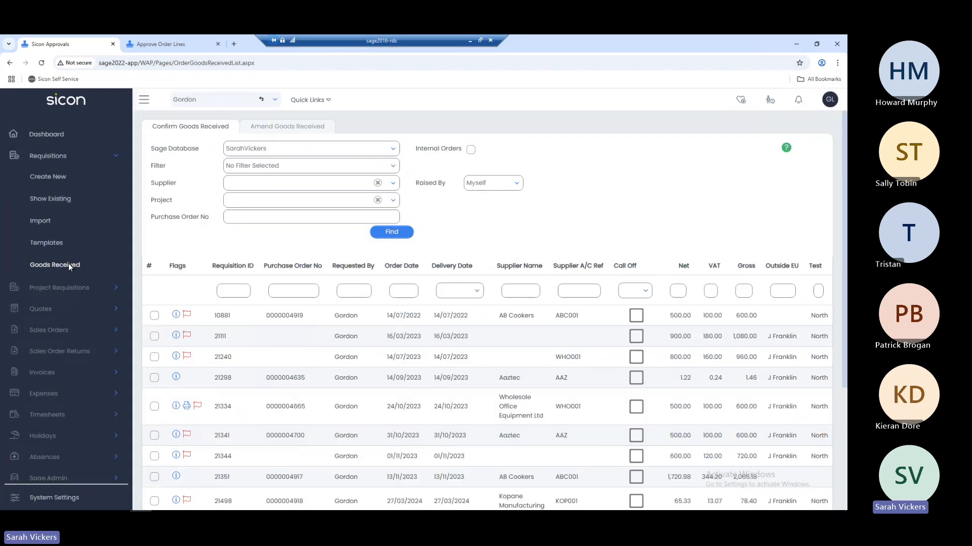
click(145, 100)
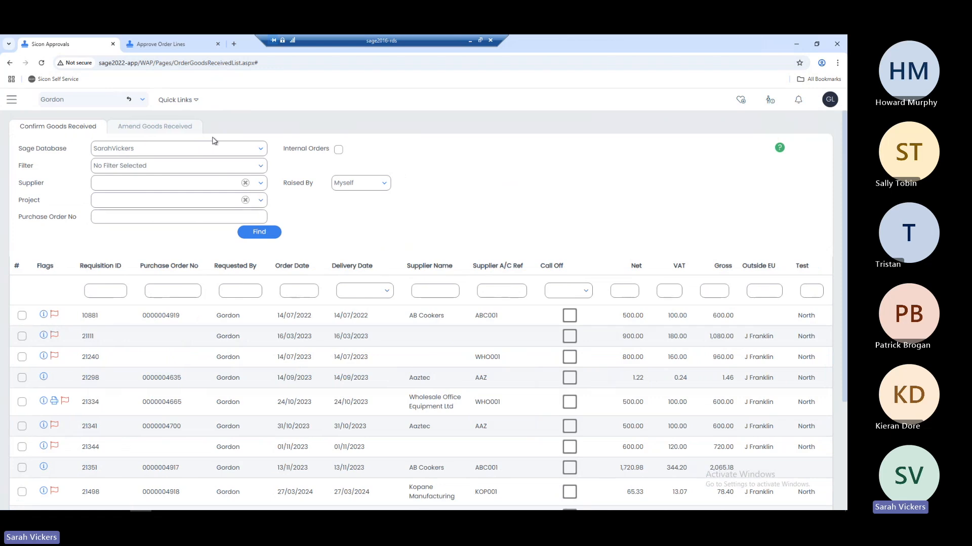
scroll(432, 181, down, 3)
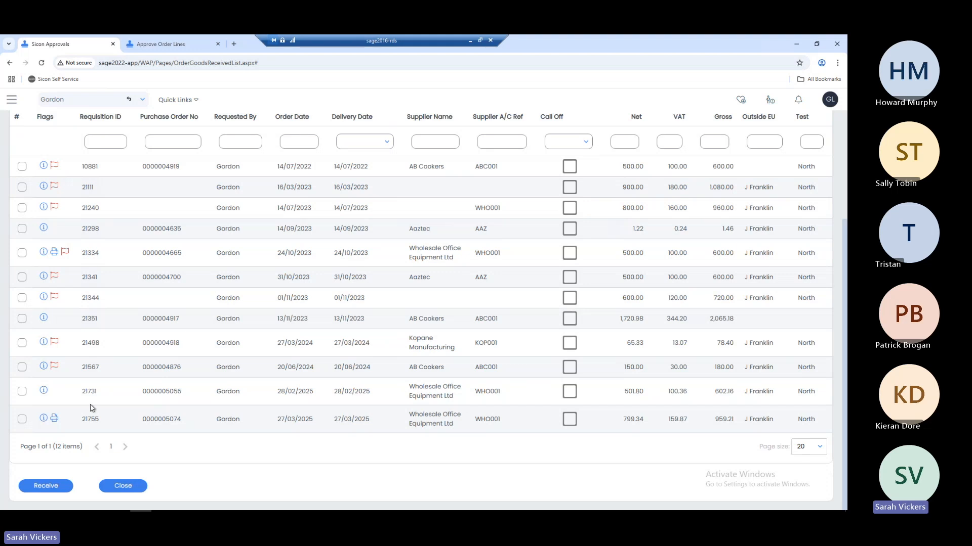
click(24, 421)
click(45, 486)
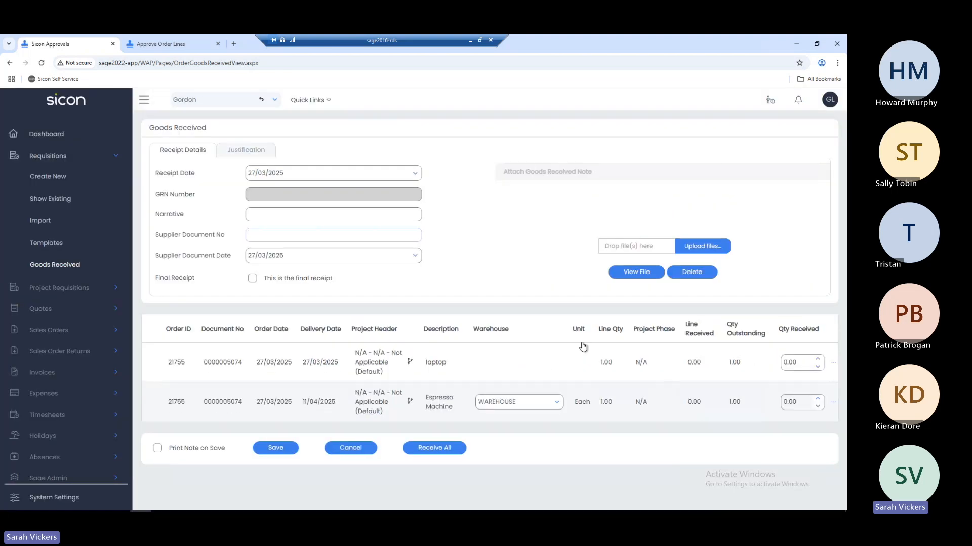
Enter supplier document number 765764664, receive the full quantity of both lines, and save and confirm the goods receipt.
click(329, 233)
text(765764664)
click(434, 451)
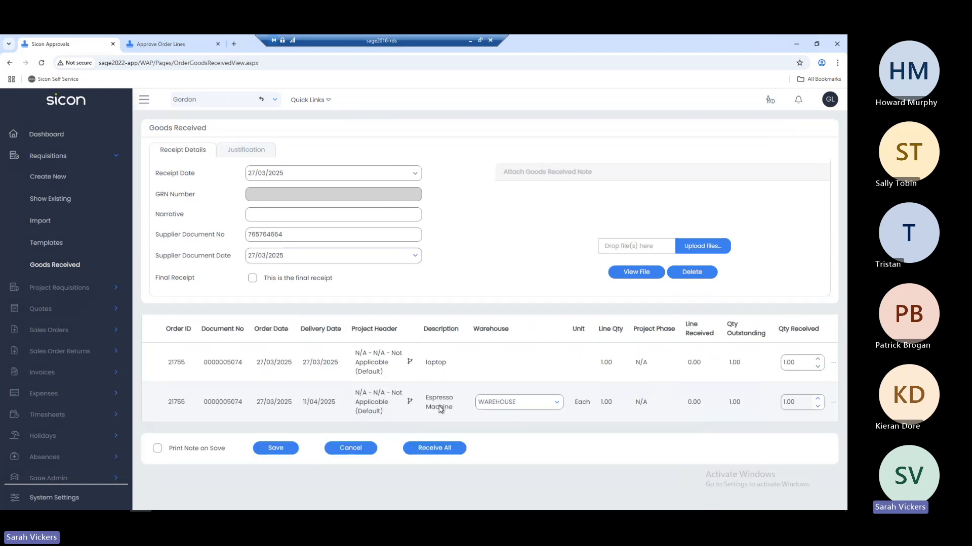
click(276, 448)
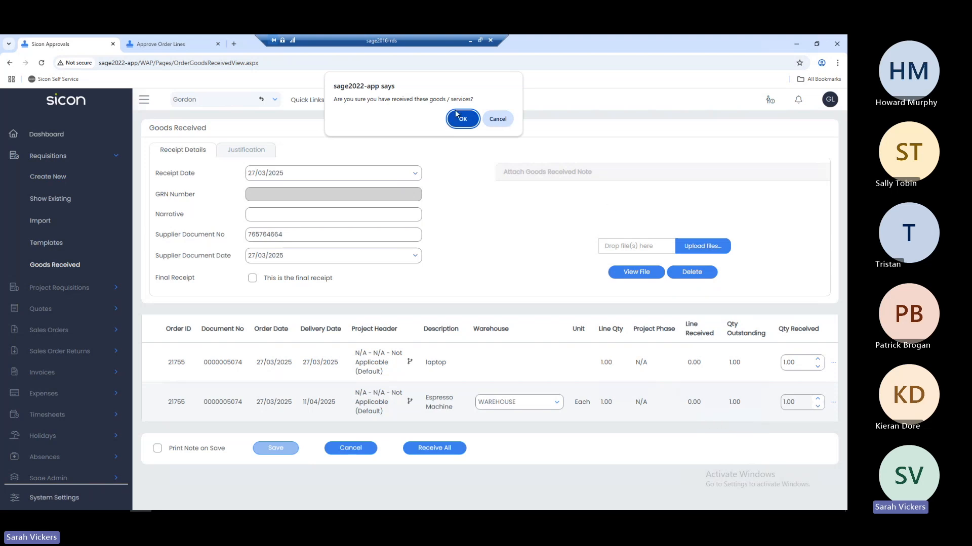
click(458, 118)
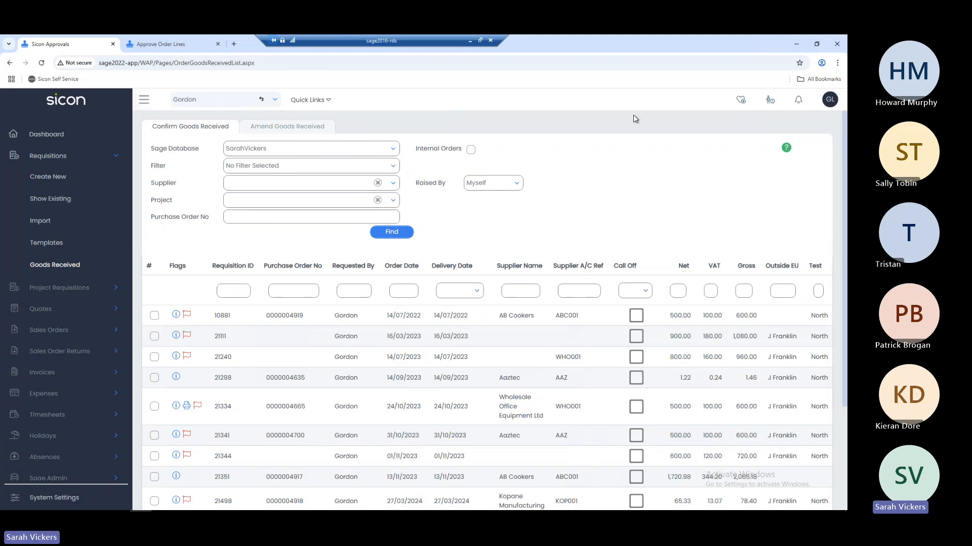
Switch to Sage 200 and start recording a purchase invoice for the Wholesale Office Equipment Ltd order dated 27/03/2025.
click(803, 43)
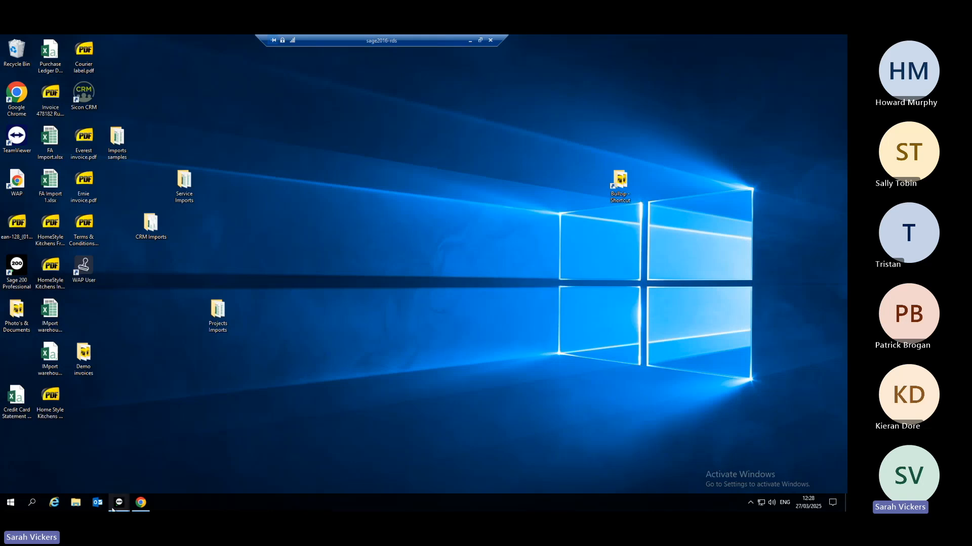
mouse_move(120, 503)
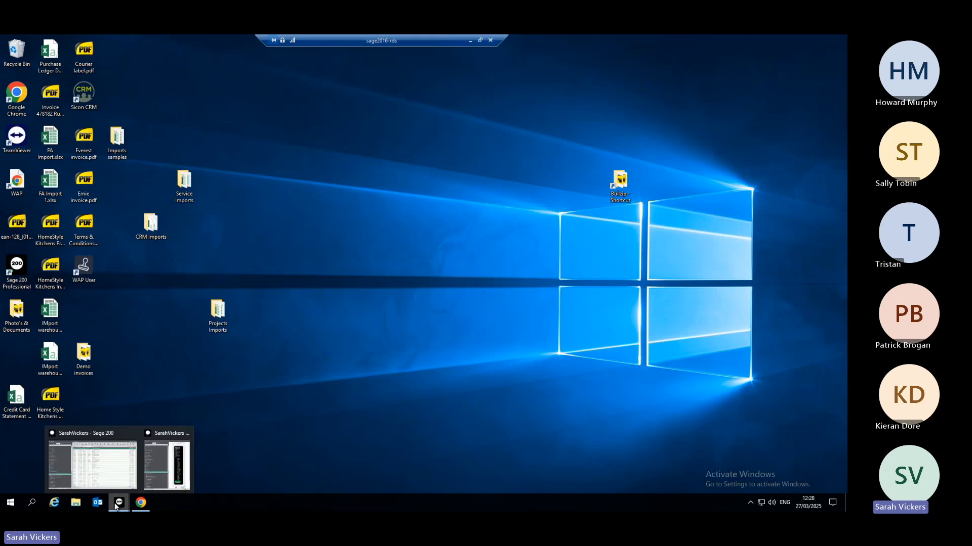
click(134, 475)
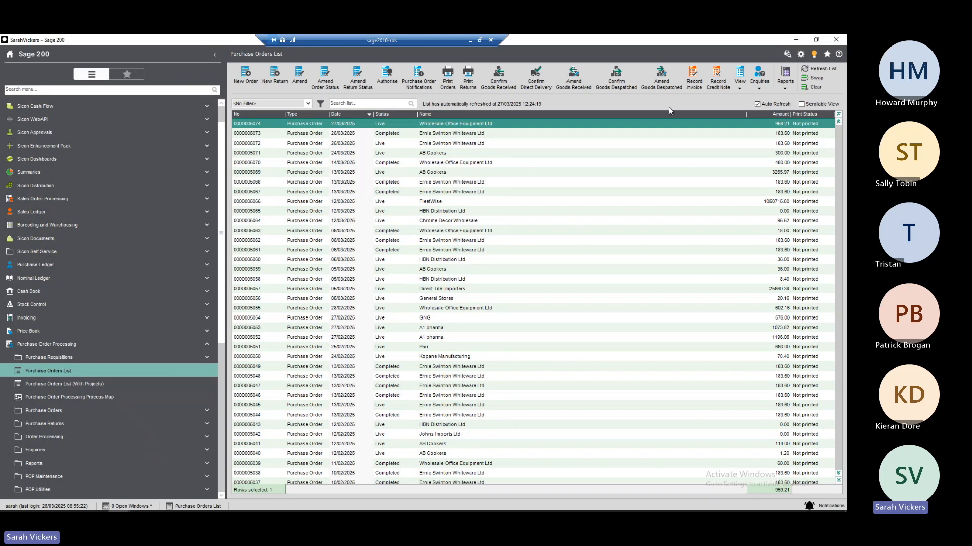
click(694, 76)
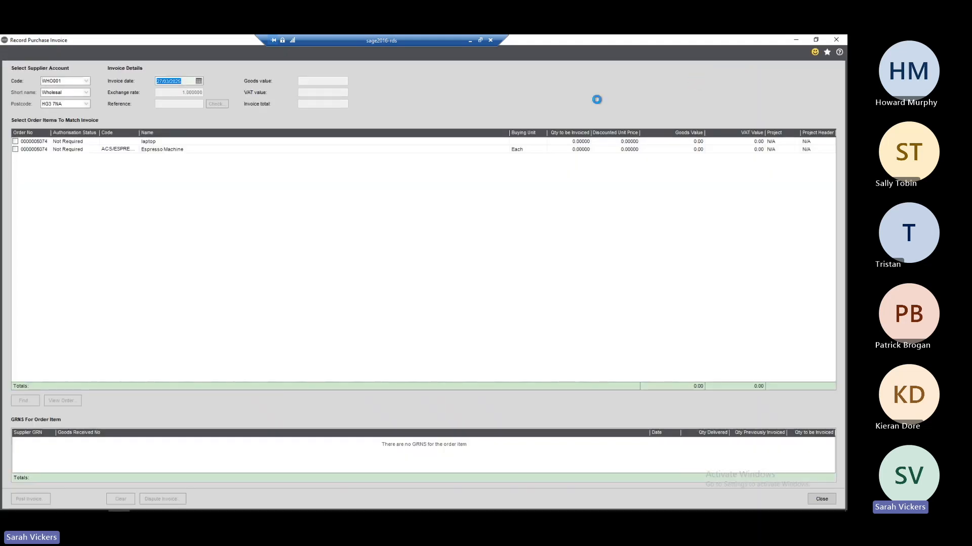
Enter invoice reference 65464, match the laptop and Espresso Machine lines, and set the goods value to 799.34 and VAT to 159.87.
click(166, 103)
text(65464)
click(332, 81)
text(799)
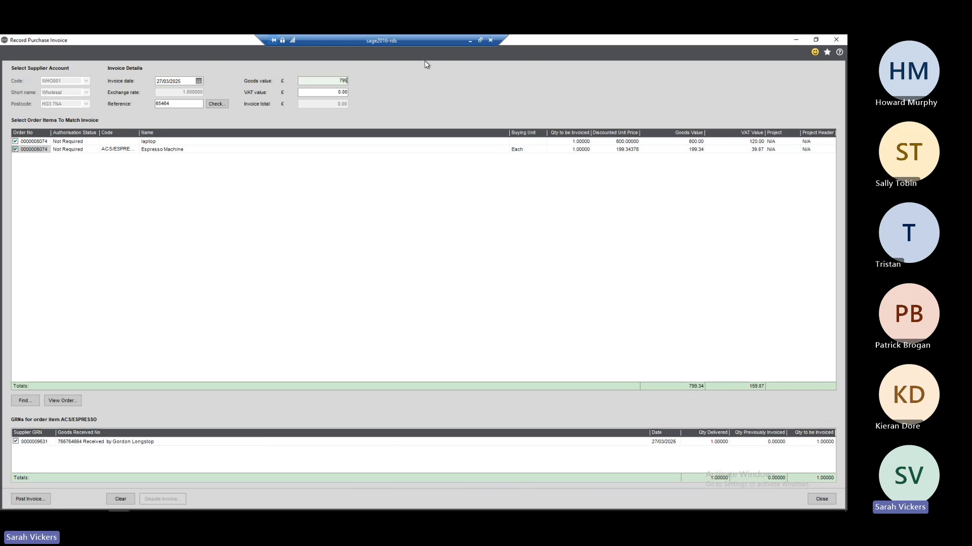
text(.34)
click(338, 93)
double_click(338, 92)
text(159.87)
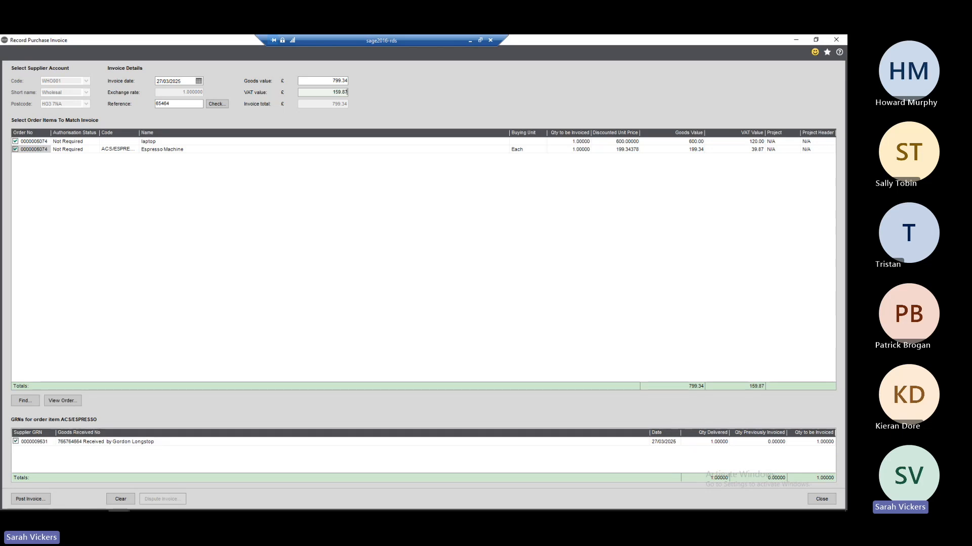
key(Tab)
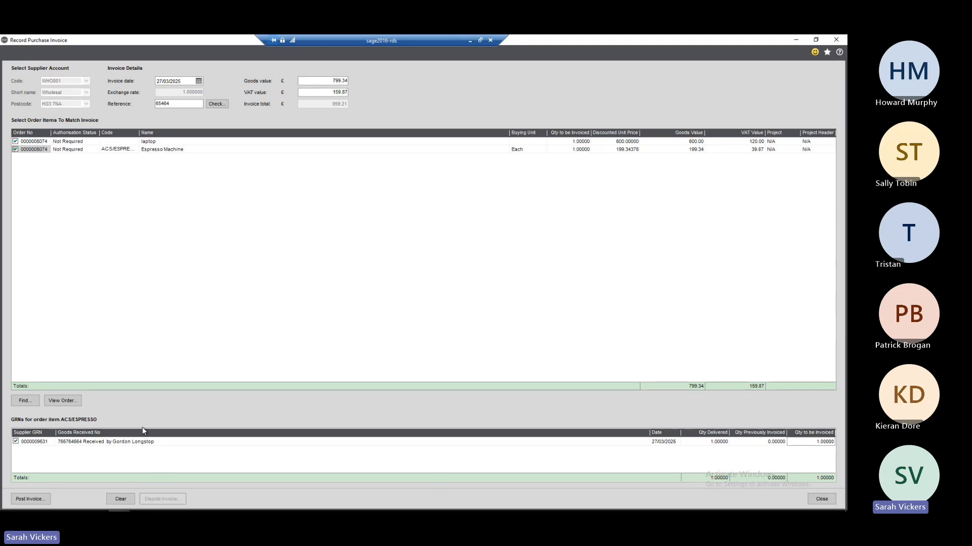
Start posting the invoice, attach an AMG invoice PDF from Demo invoices as an Invoice document, and save the document.
click(30, 500)
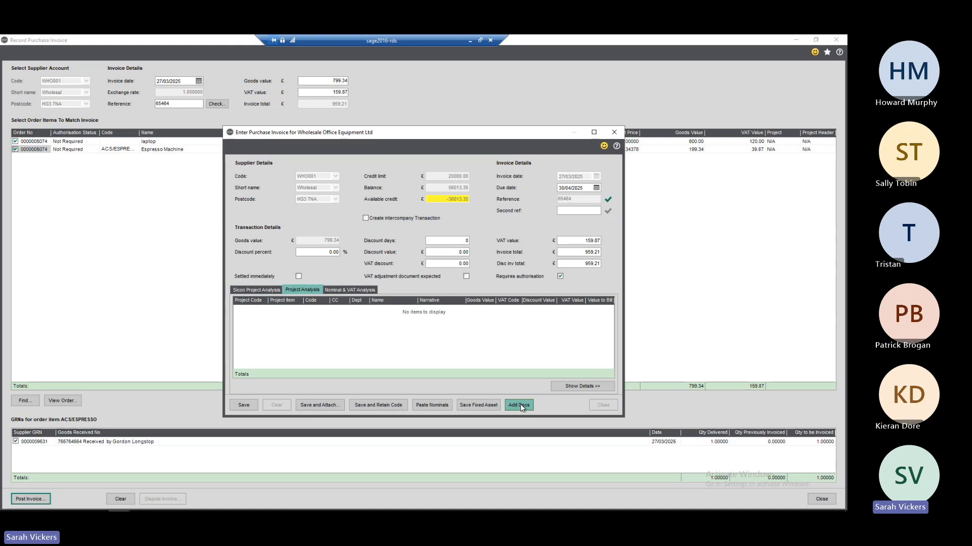
click(521, 407)
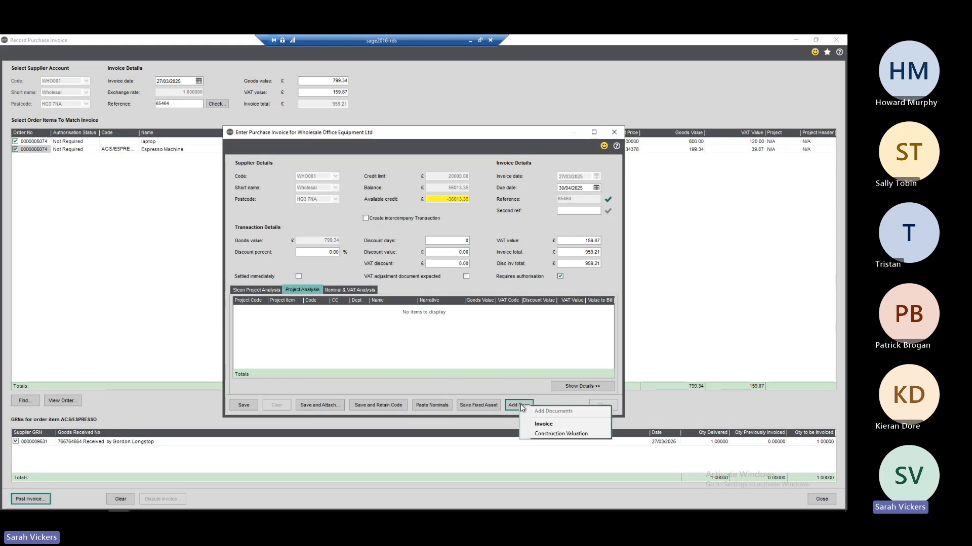
click(537, 426)
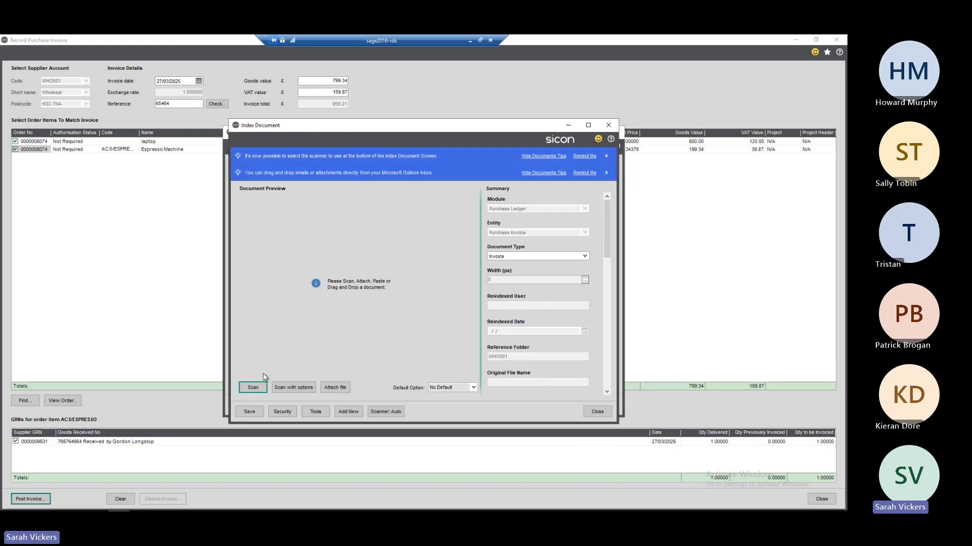
click(335, 388)
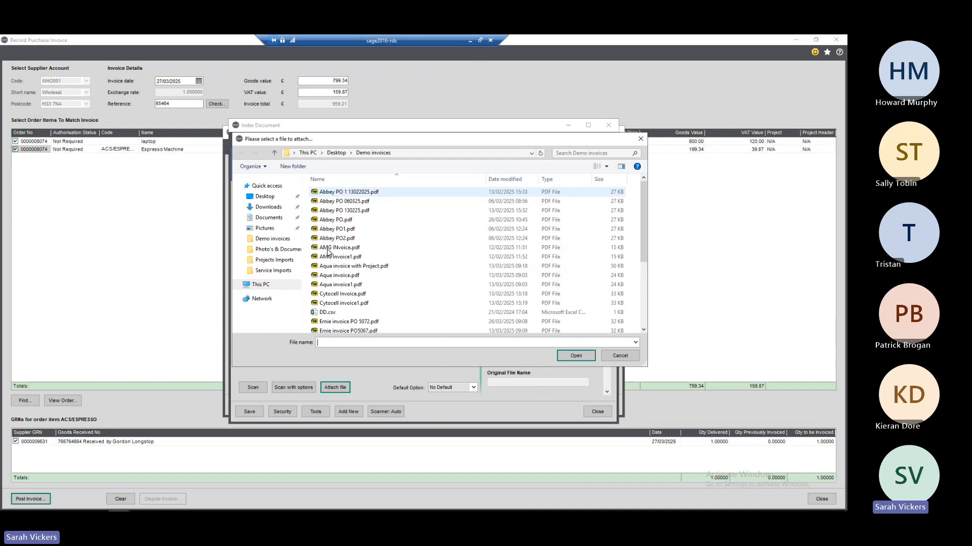
key(Escape)
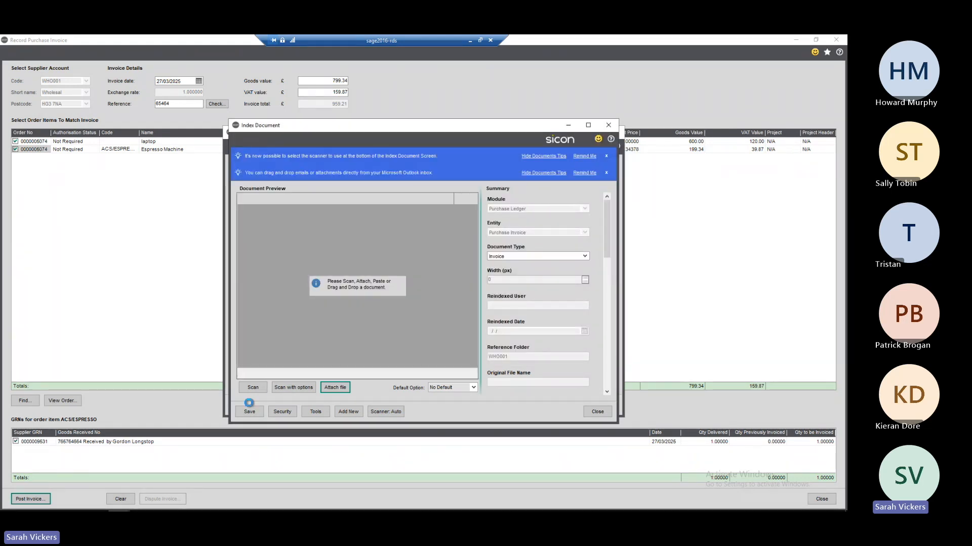
click(249, 412)
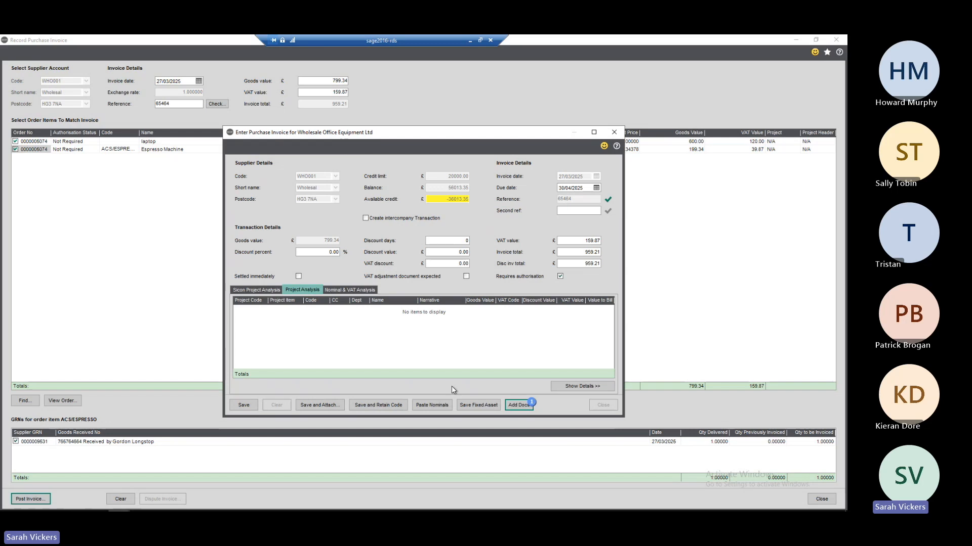
Add the "Message undeliverable: Quotation" email from Outlook to the purchase invoice's documents and save it.
mouse_move(144, 511)
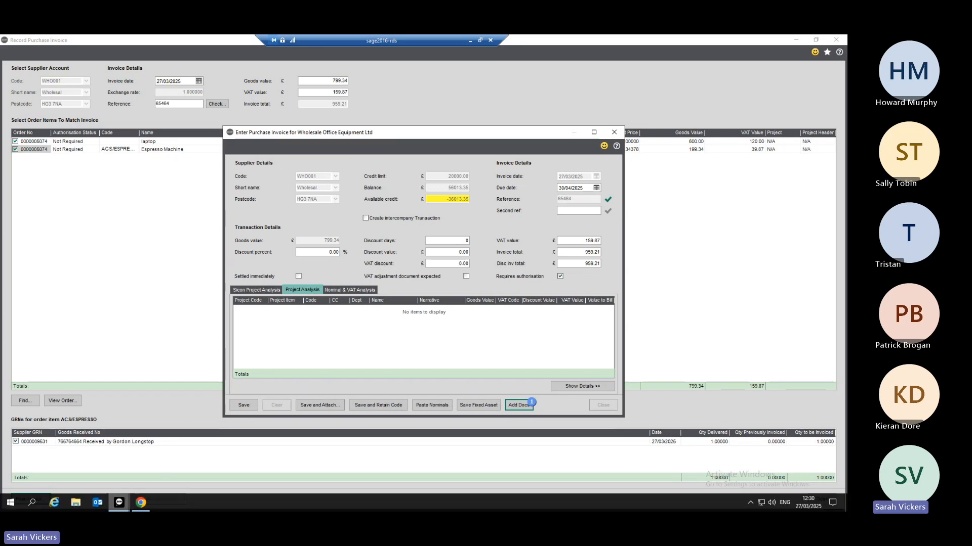
click(519, 405)
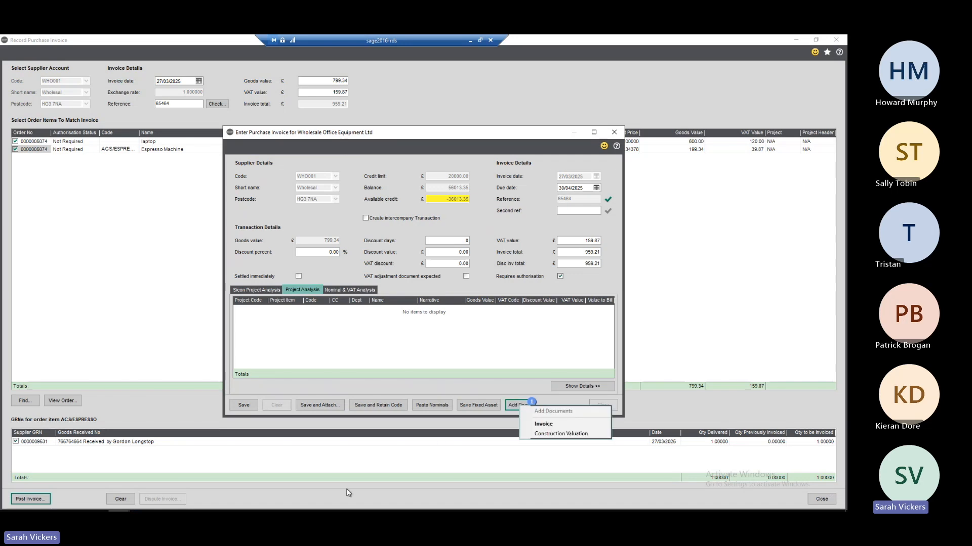
click(552, 424)
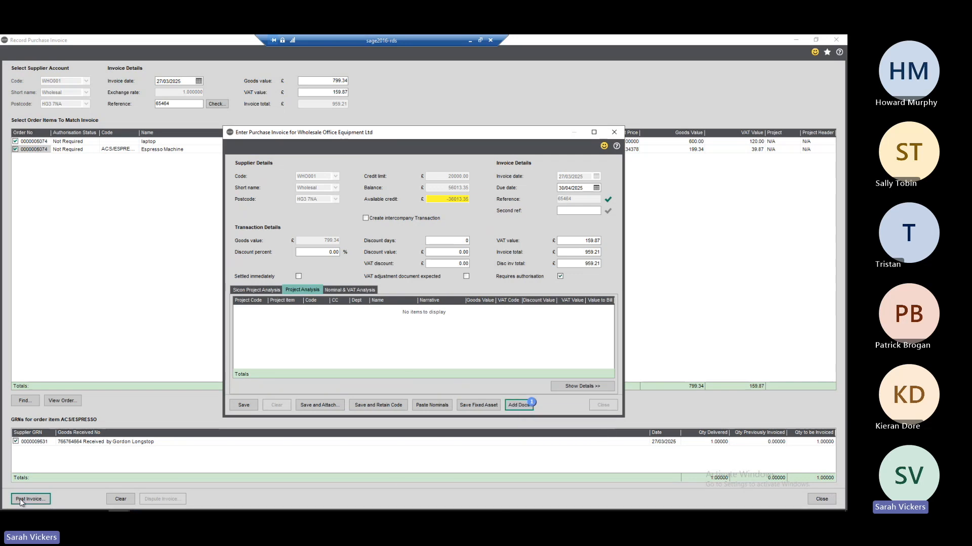
mouse_move(92, 506)
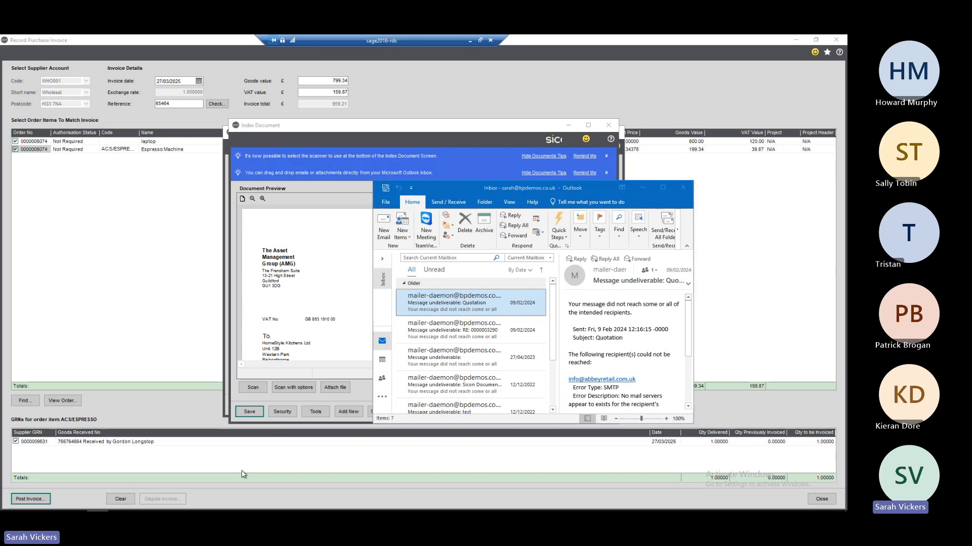
drag(432, 305, 345, 286)
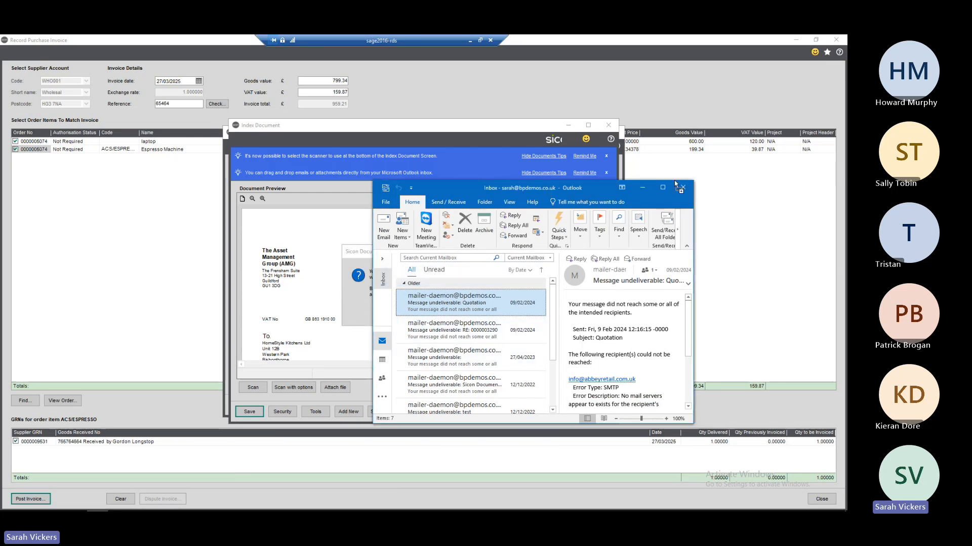
click(364, 287)
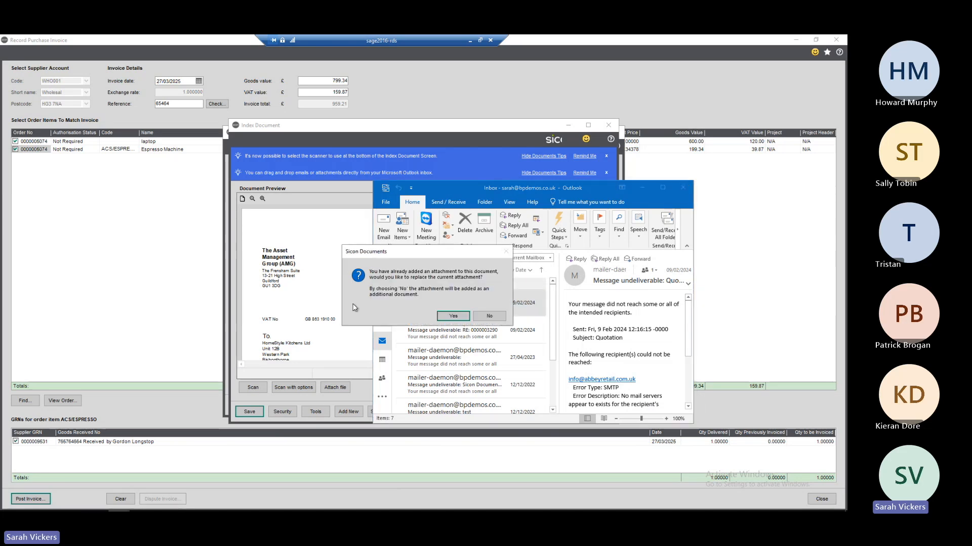
click(452, 317)
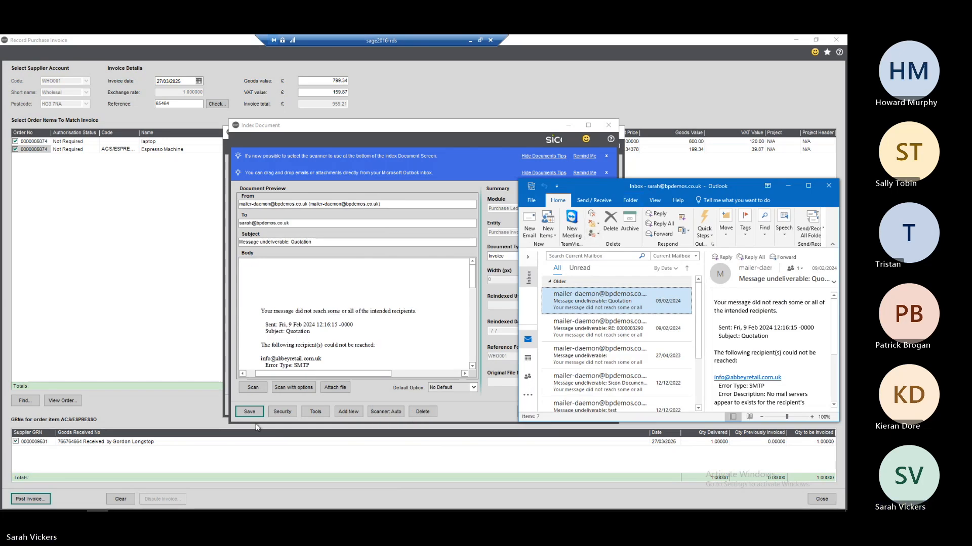
click(247, 411)
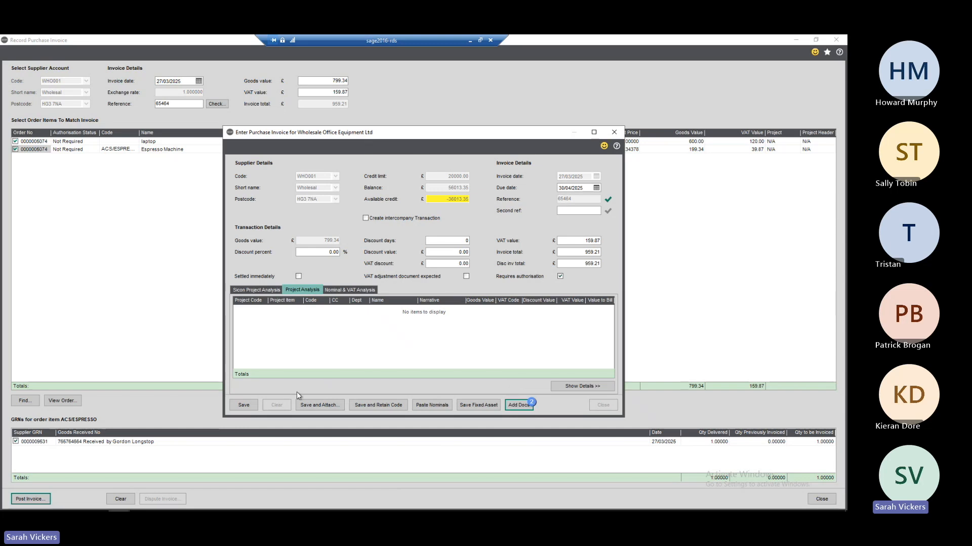
Try to save the purchase invoice, and show its Sicon project analysis lines.
click(244, 408)
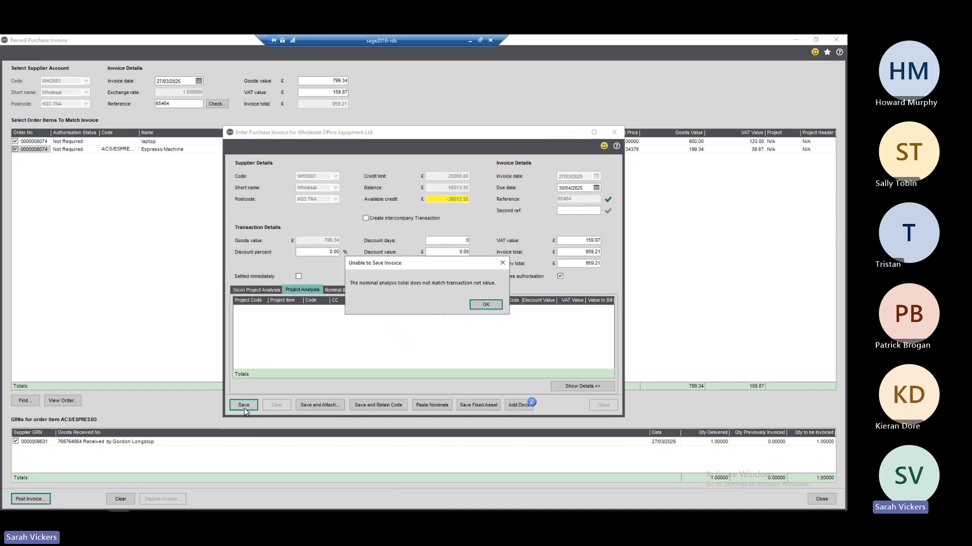
click(485, 305)
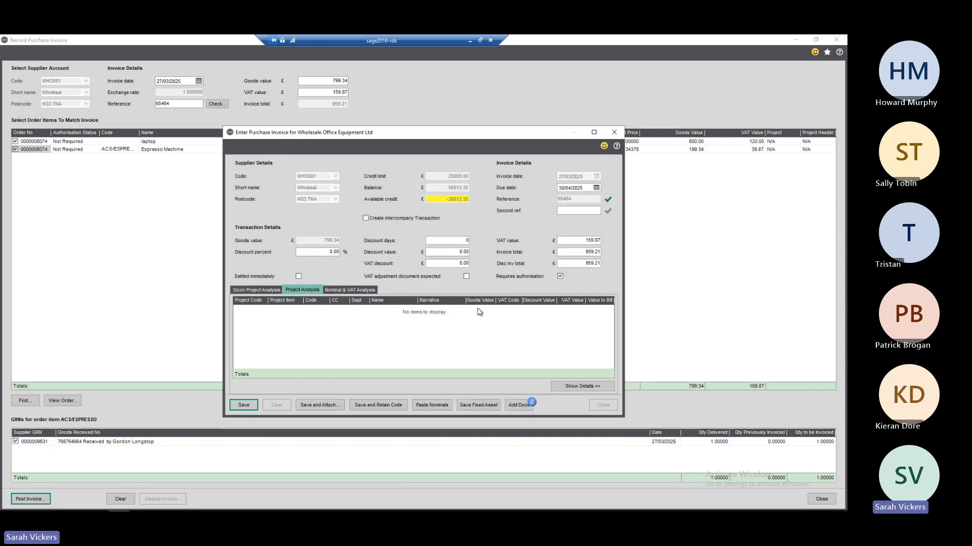
click(255, 290)
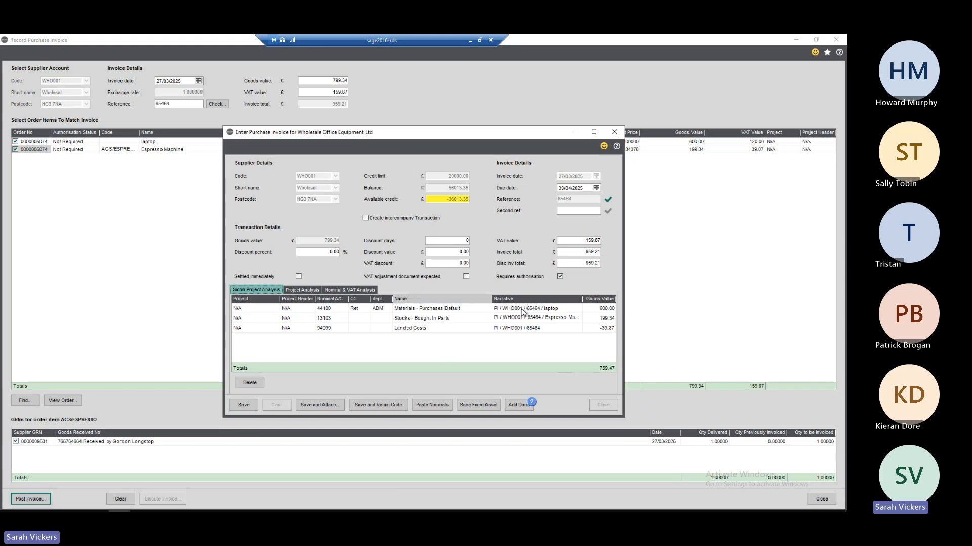
Try to delete the Landed Costs line from the invoice's Sicon project analysis.
click(250, 328)
click(264, 382)
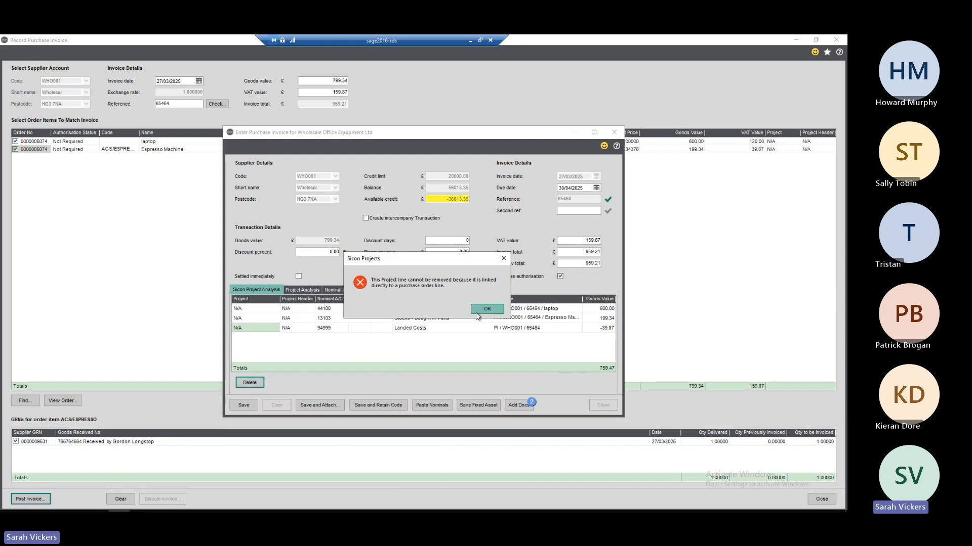
click(476, 311)
click(264, 328)
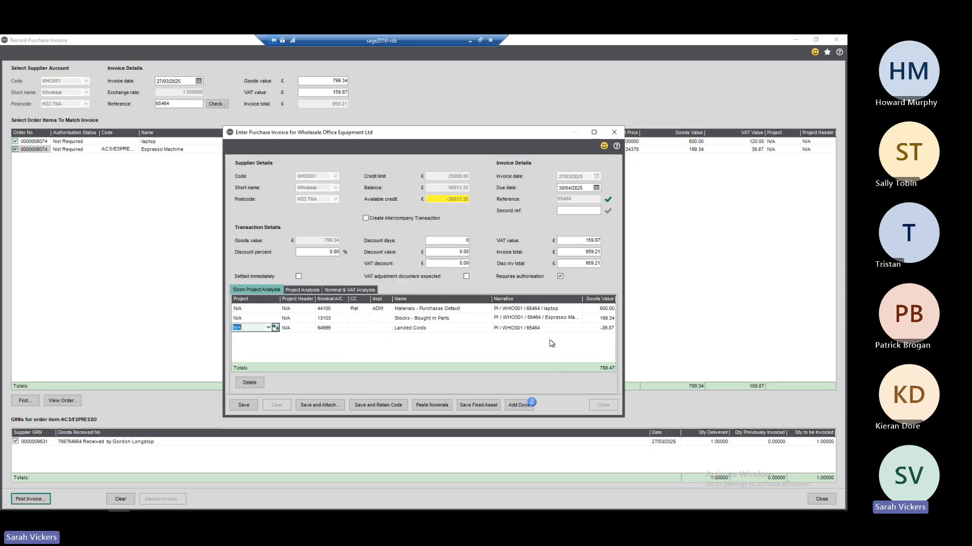
click(445, 329)
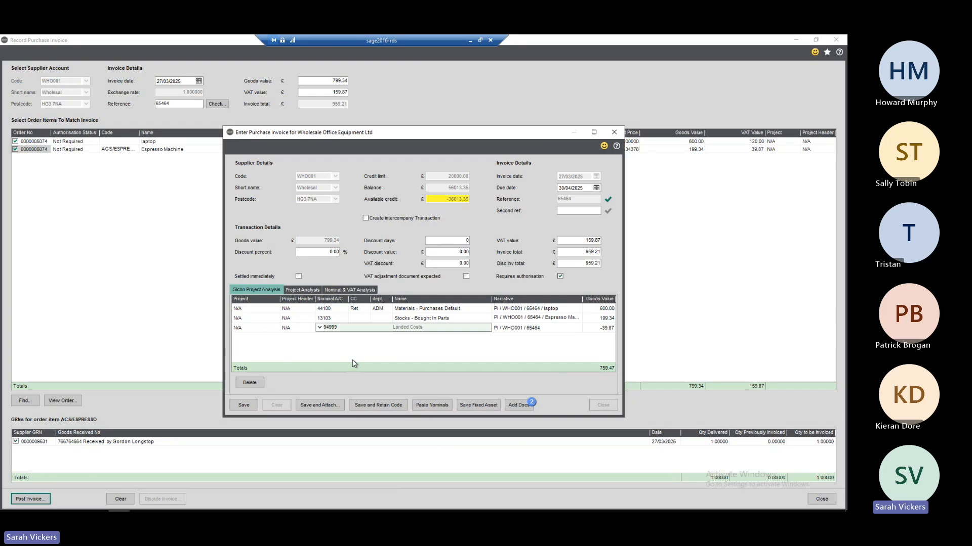
click(257, 384)
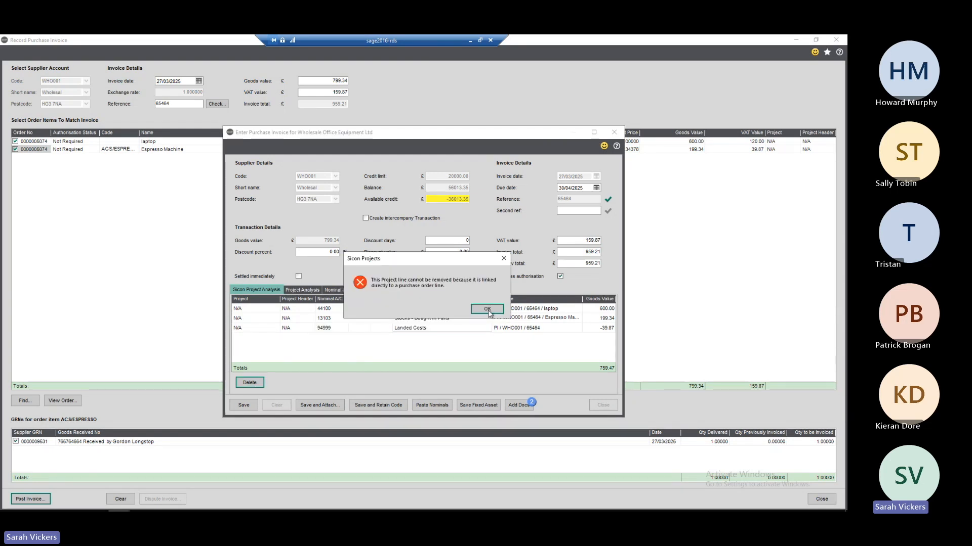
click(486, 308)
Examine the invoice's nominal and VAT analysis, including the Landed Costs posting on nominal code 94999.
click(350, 290)
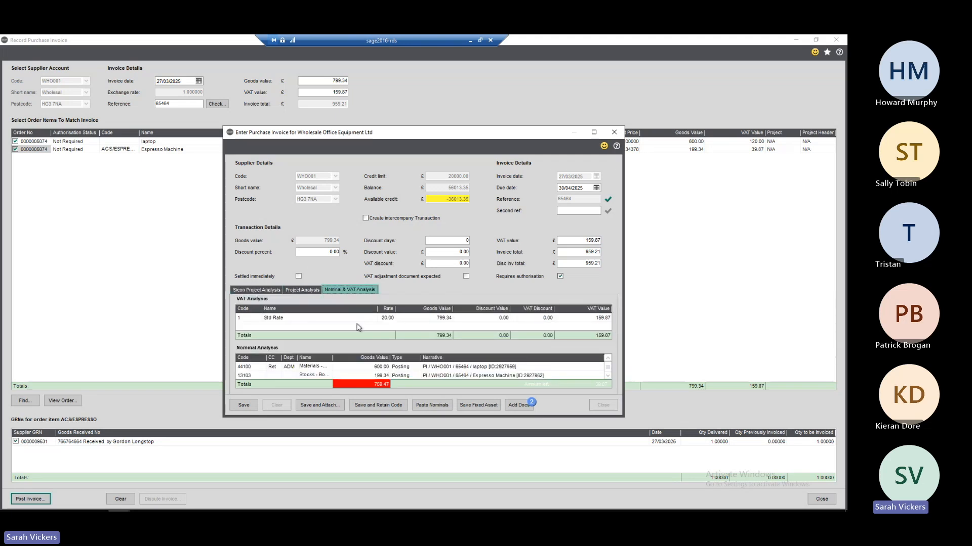
click(609, 377)
click(609, 377)
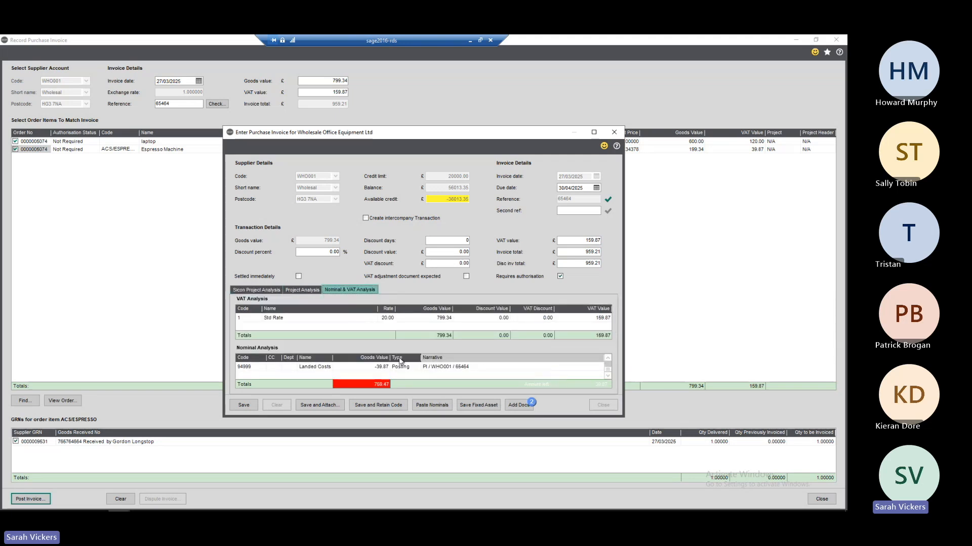
click(316, 366)
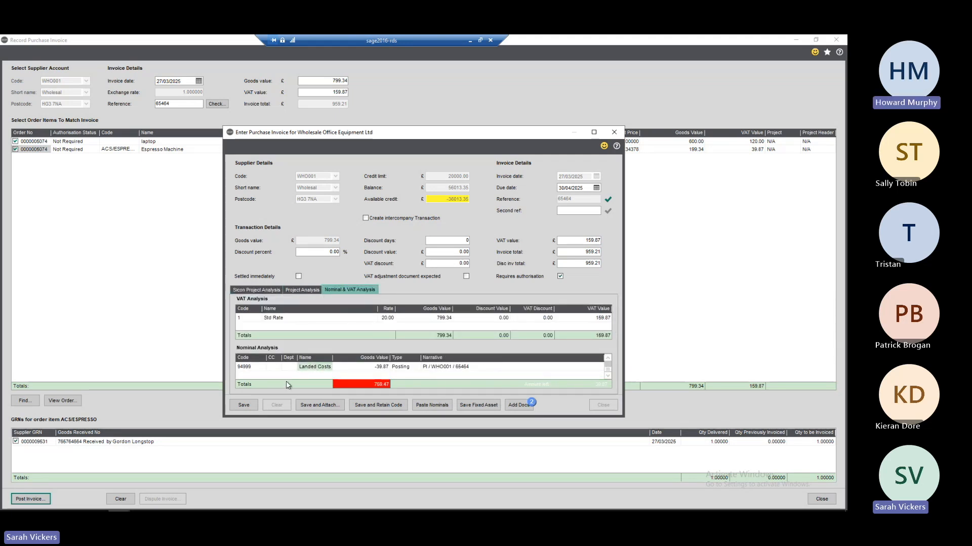
click(246, 367)
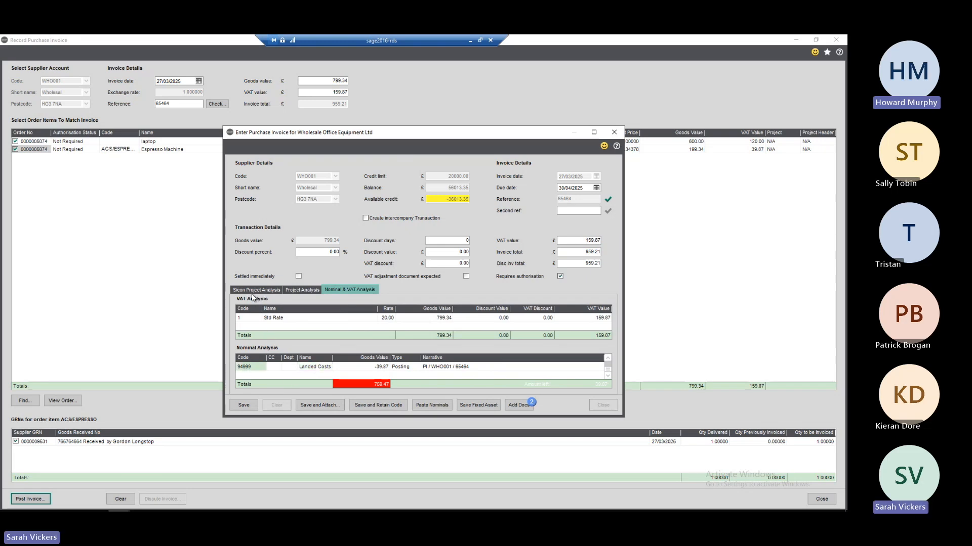
Try again to delete the Landed Costs project analysis line, and close the purchase invoice and its recording window without saving.
click(259, 291)
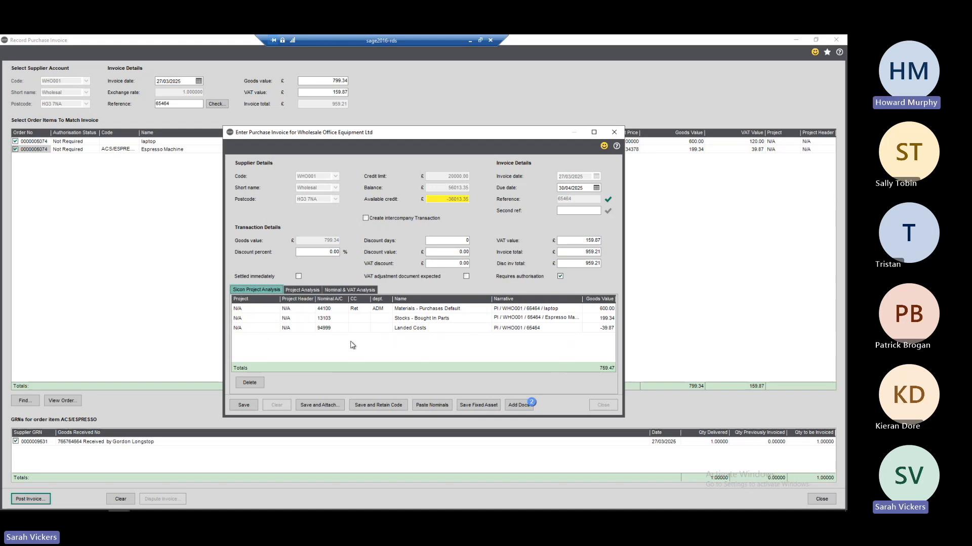
click(404, 333)
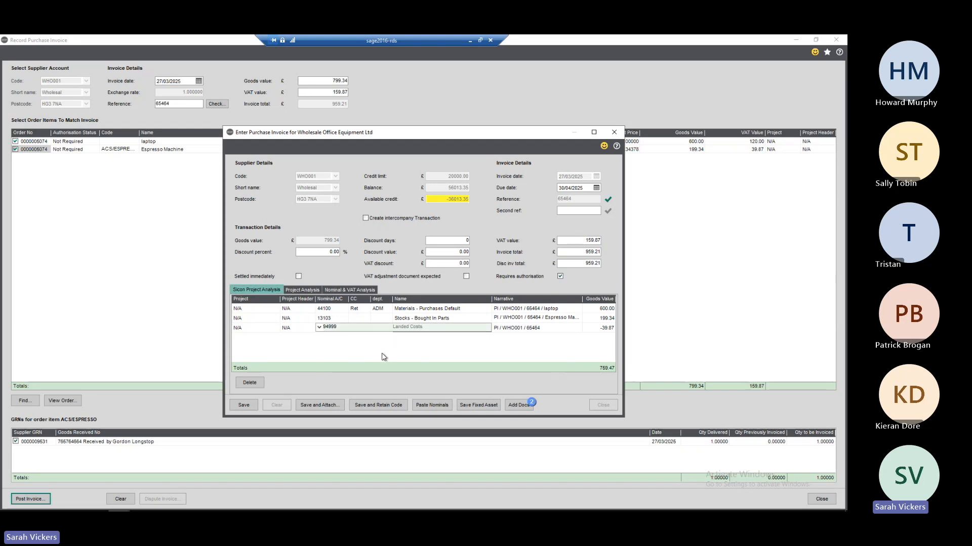
click(249, 383)
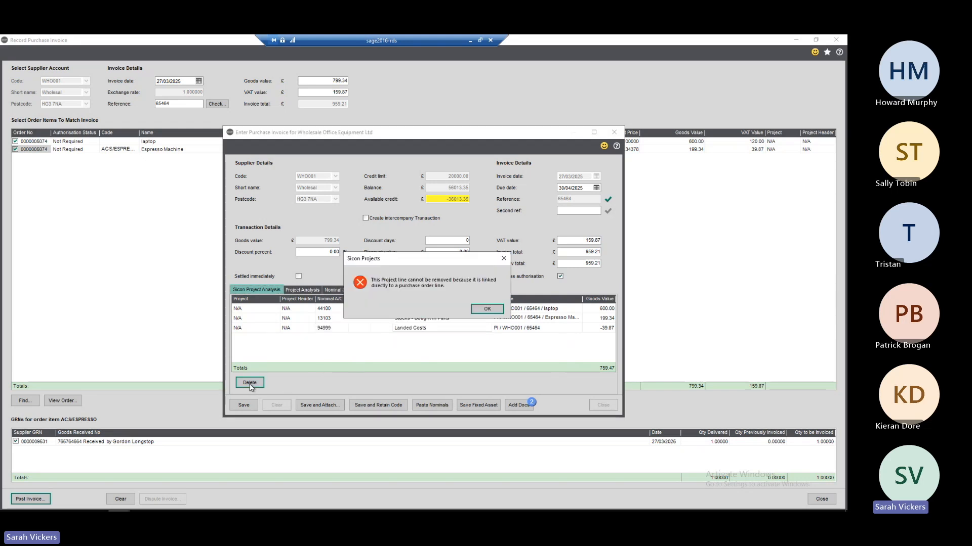
click(488, 310)
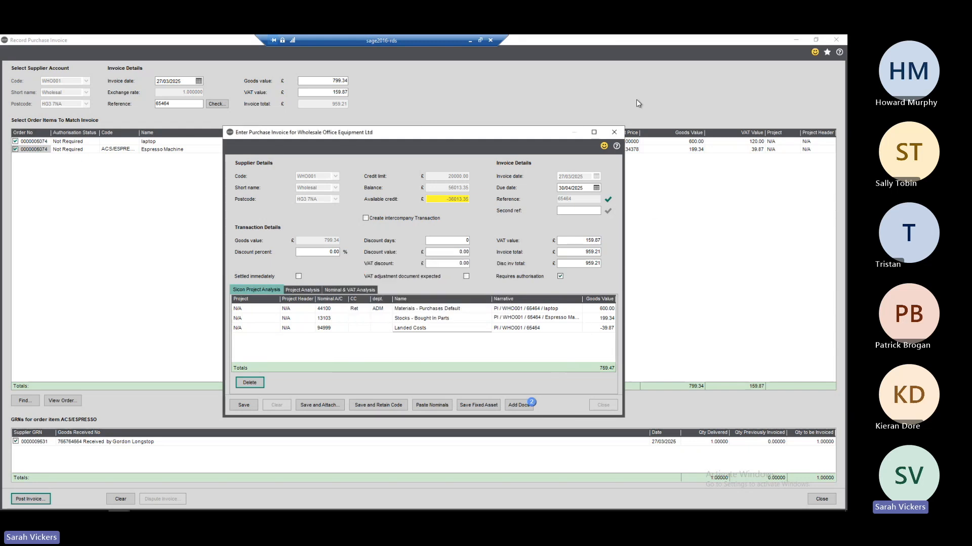
click(613, 133)
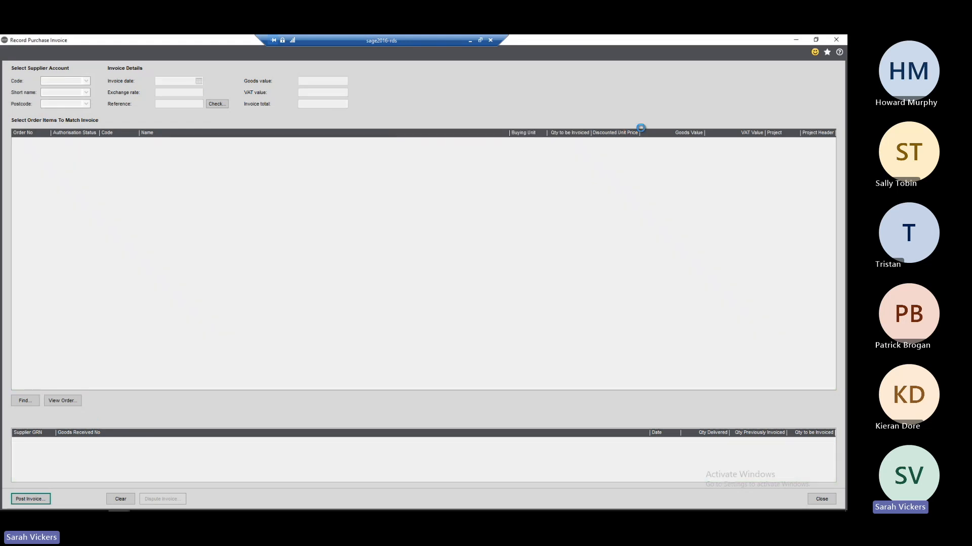
click(836, 40)
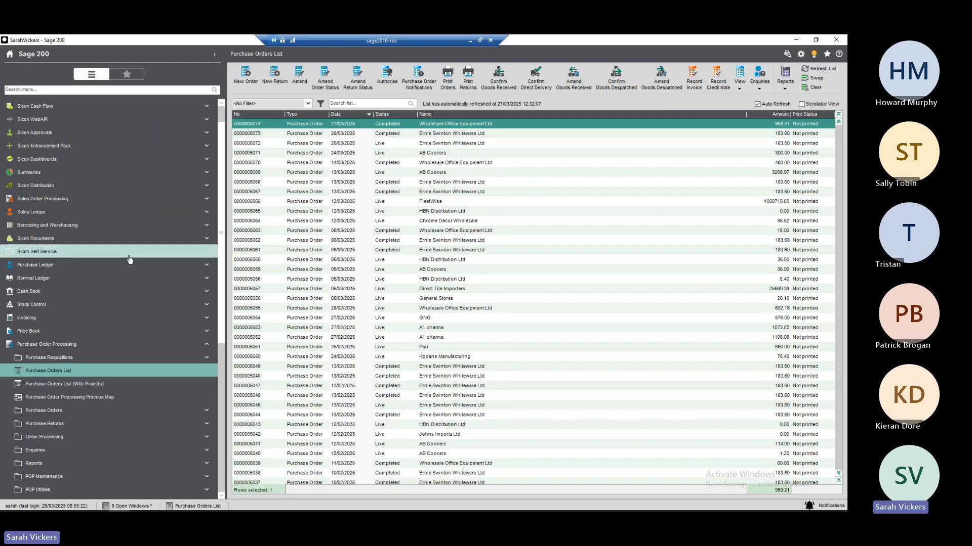
Open the Purchase Ledger's supplier transaction enquiry for the supplier with short name Wholesal.
click(124, 266)
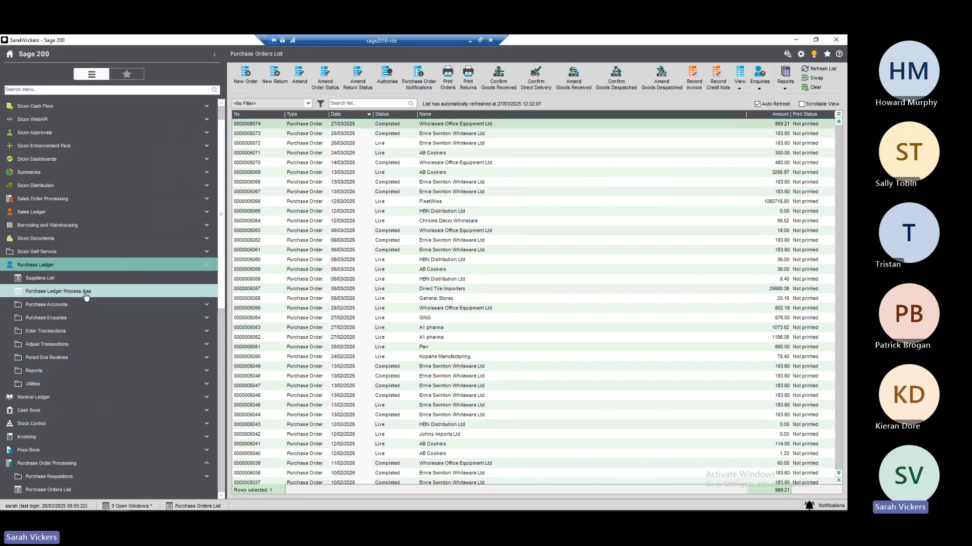
click(83, 318)
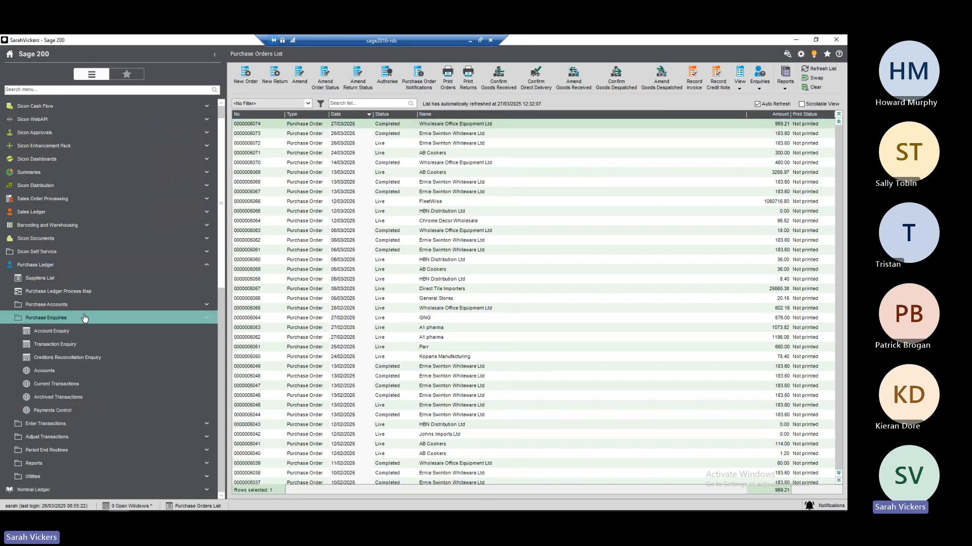
click(81, 344)
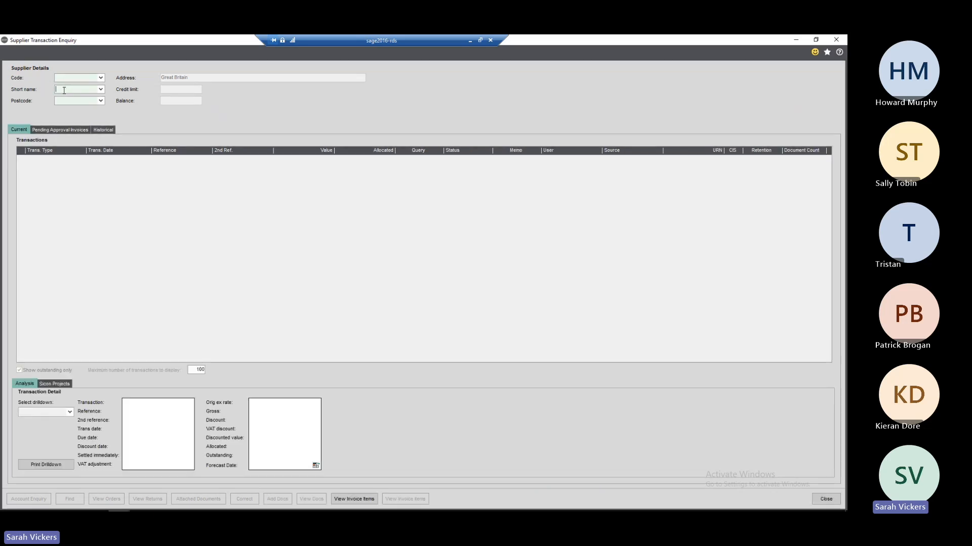
text(Wholesal)
key(Tab)
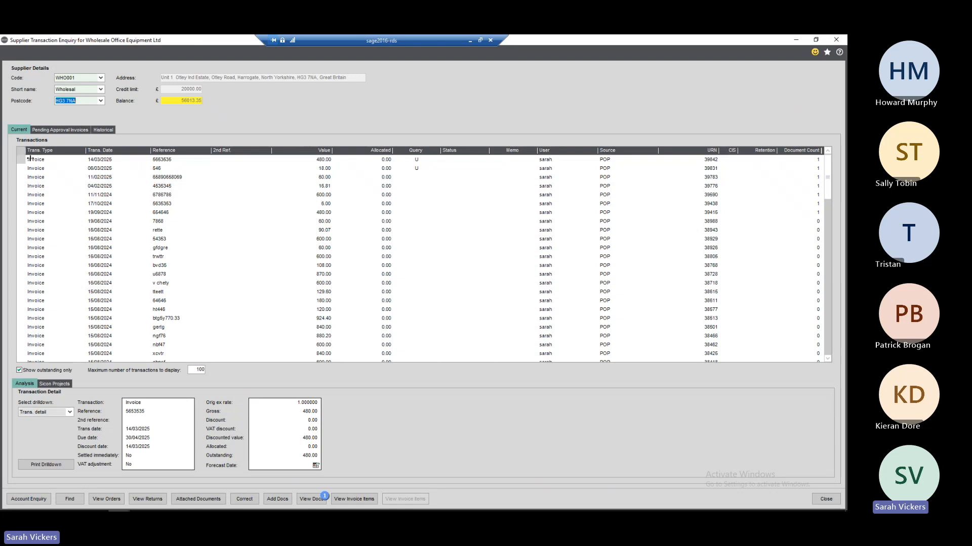
View the document attached to the 14/03/2025 invoice, check the invoice's query flag, and close the enquiry.
click(33, 160)
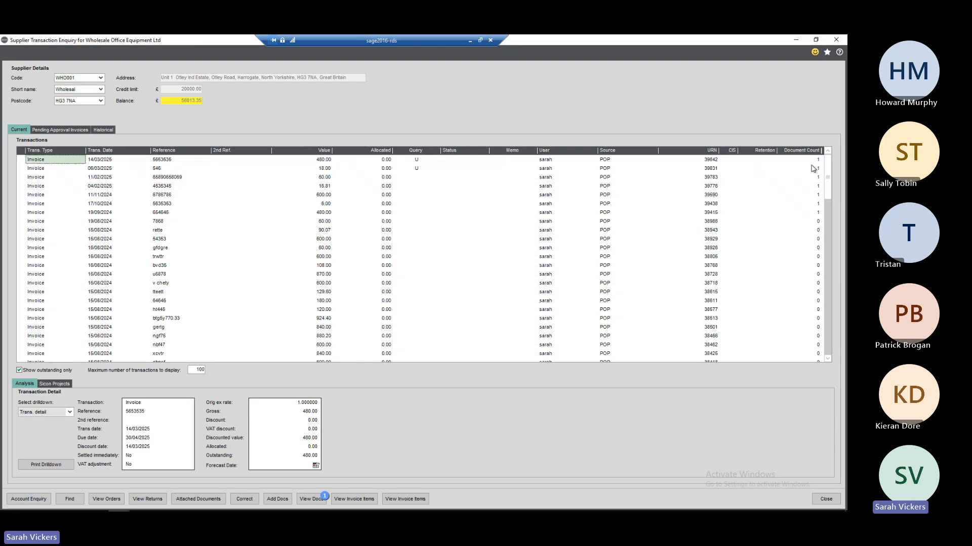
click(817, 160)
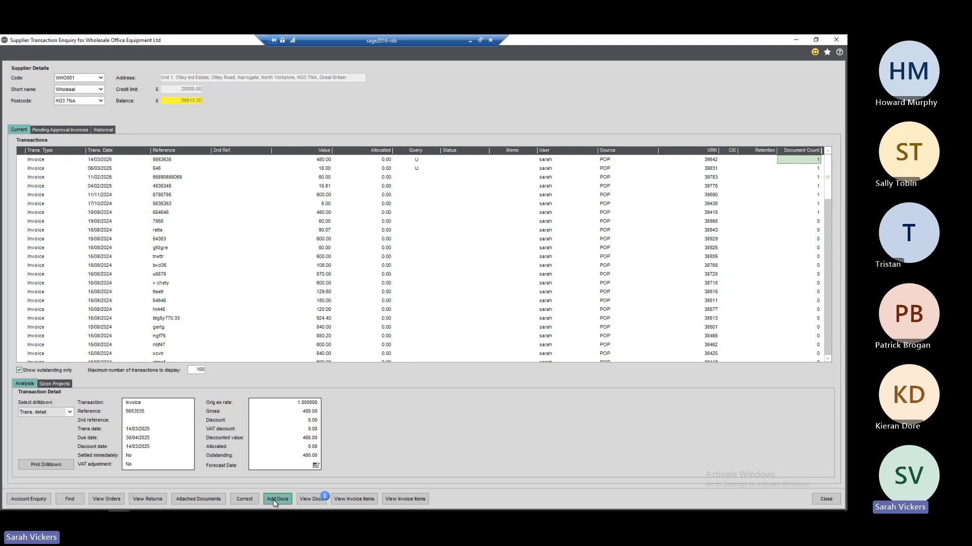
click(311, 500)
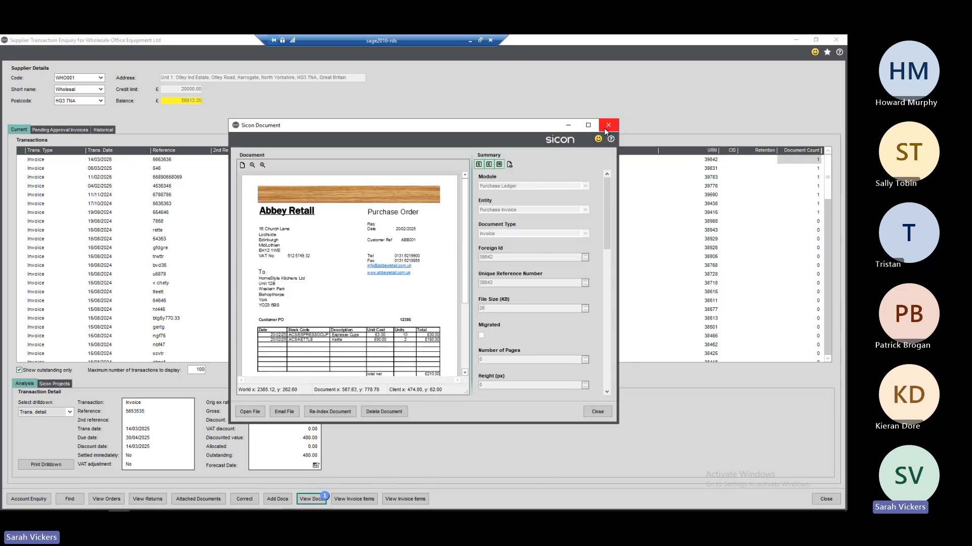
click(607, 126)
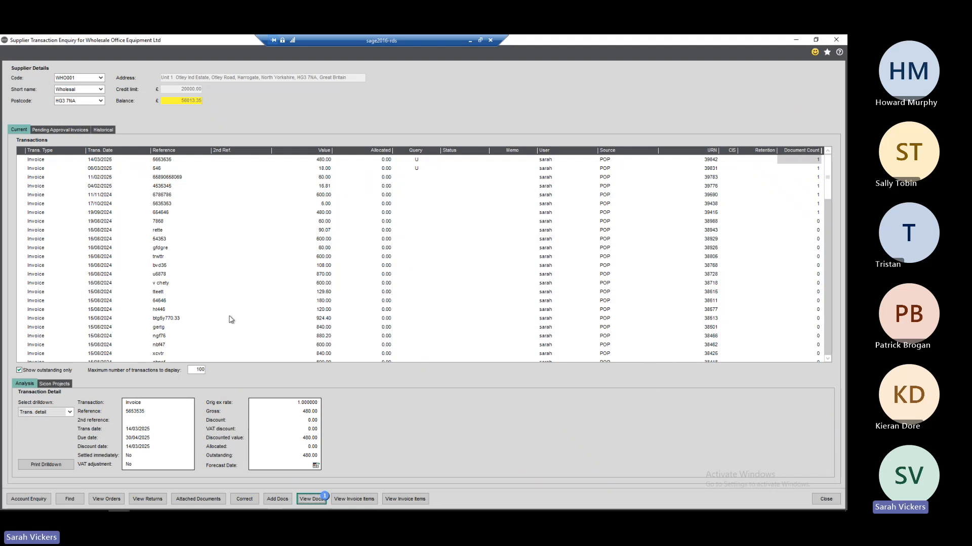
click(416, 160)
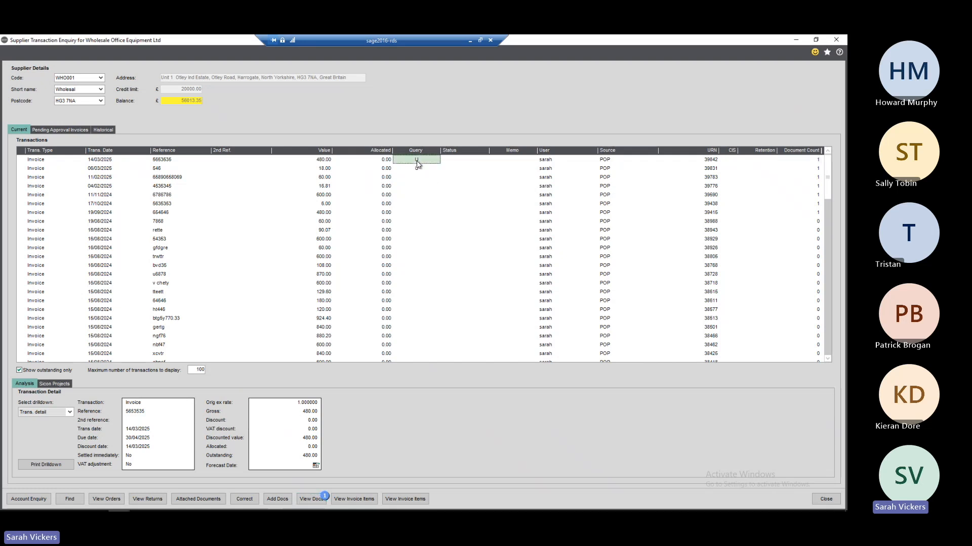
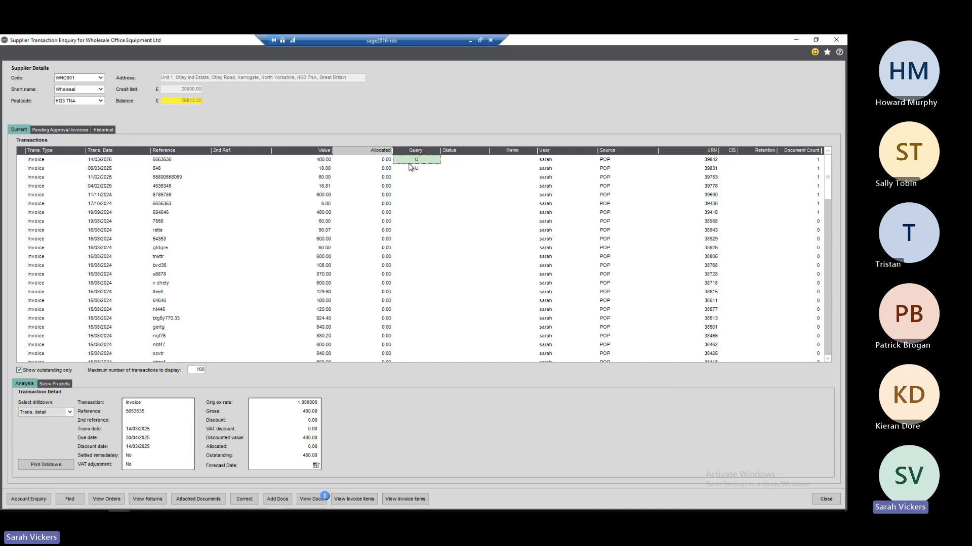
click(836, 39)
click(836, 39)
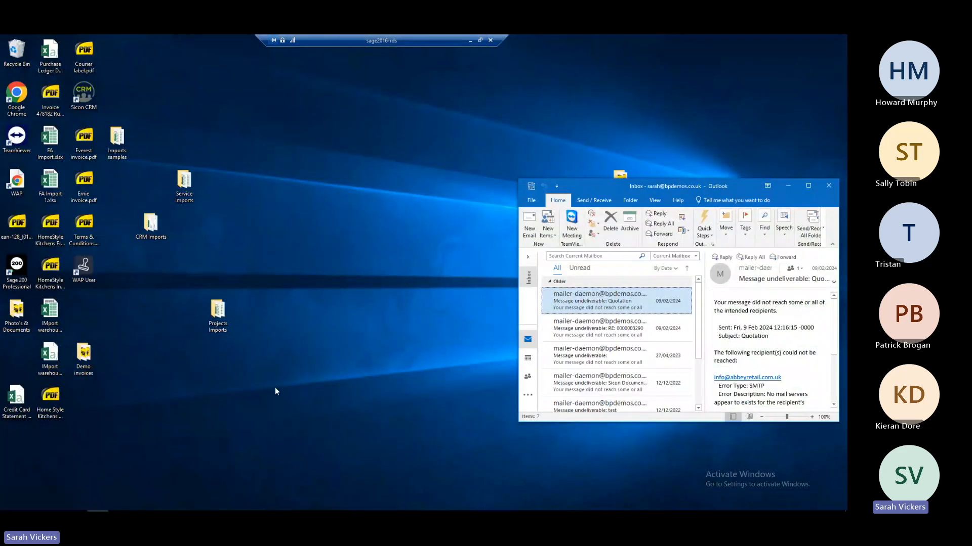
Switch to Sicon Approvals in Chrome and change the active user to the invoice approver.
mouse_move(145, 507)
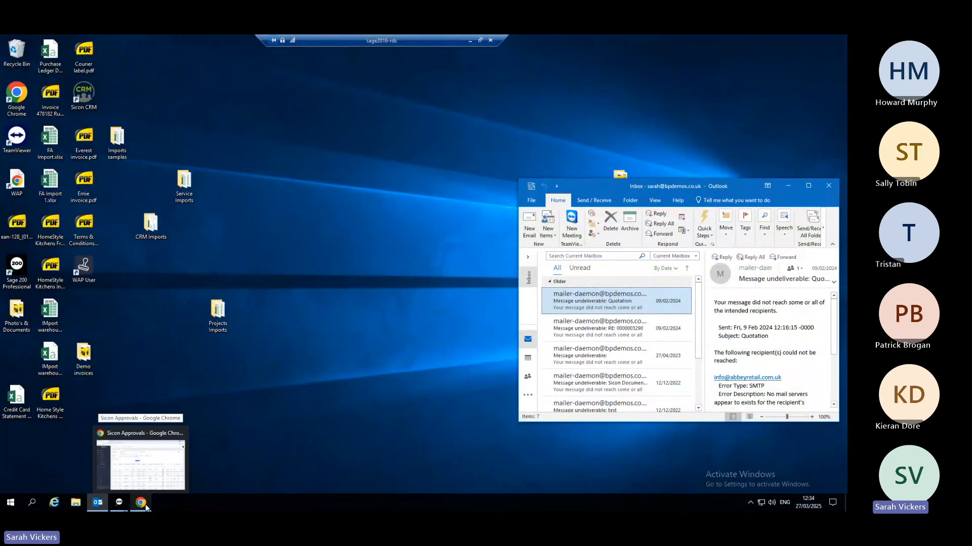
click(140, 464)
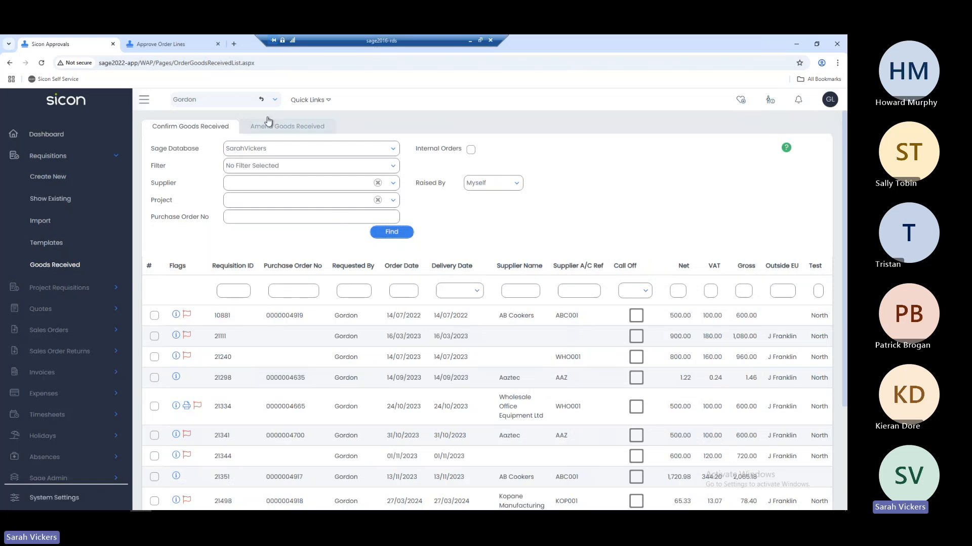
click(275, 100)
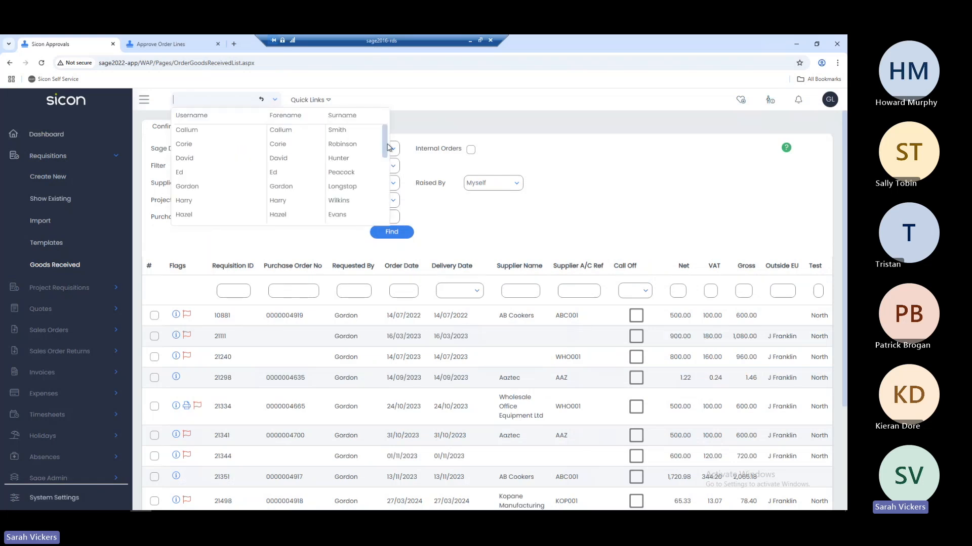
drag(384, 148, 386, 215)
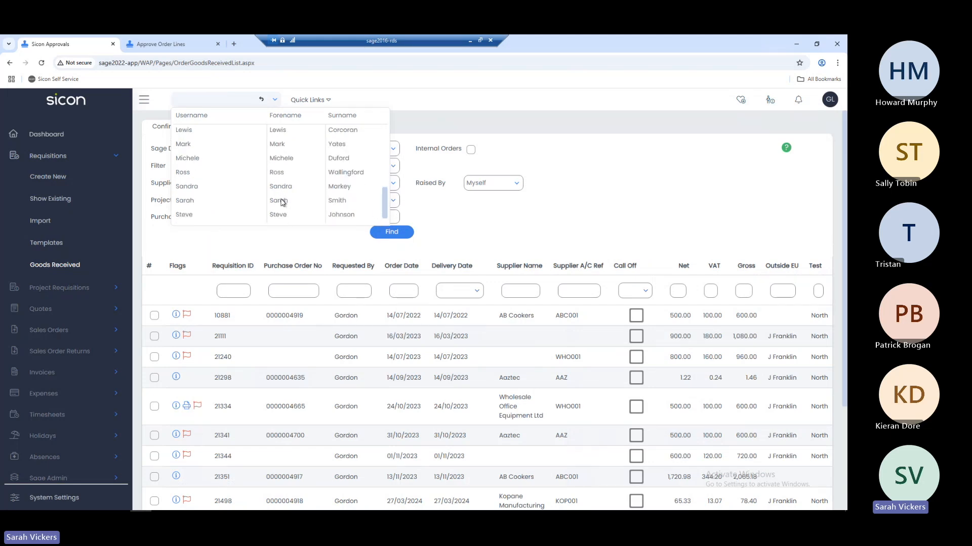
click(282, 200)
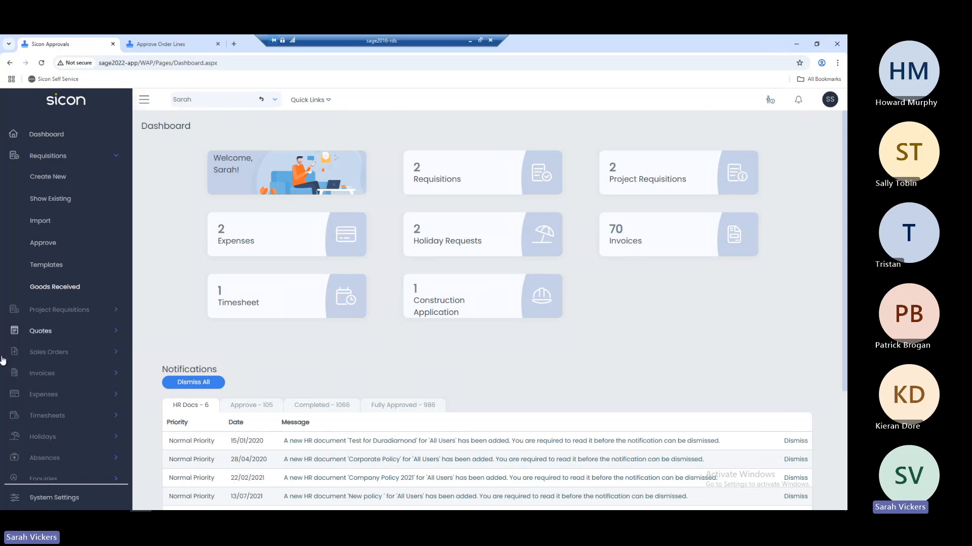
Open the list of invoices and credits awaiting approval, and collapse the navigation menu to widen it.
click(41, 374)
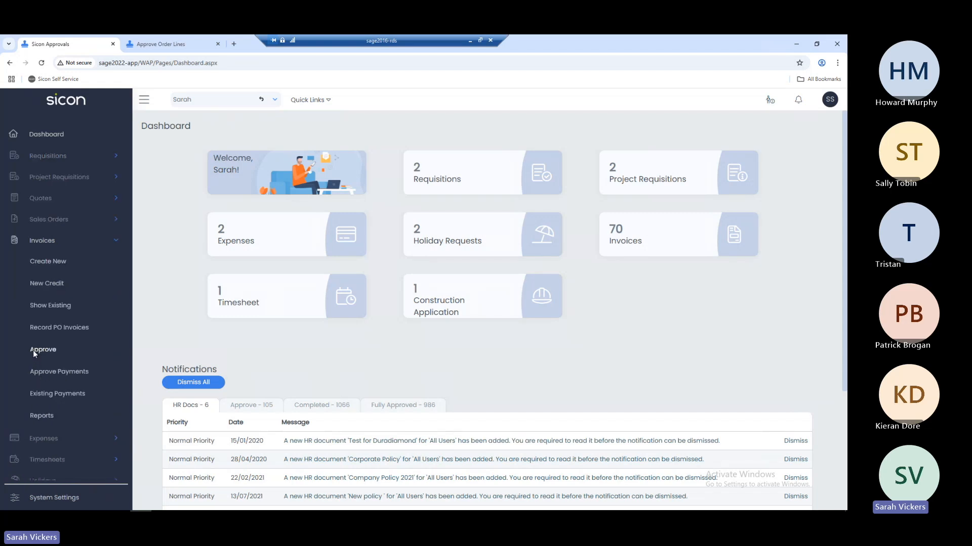
click(34, 351)
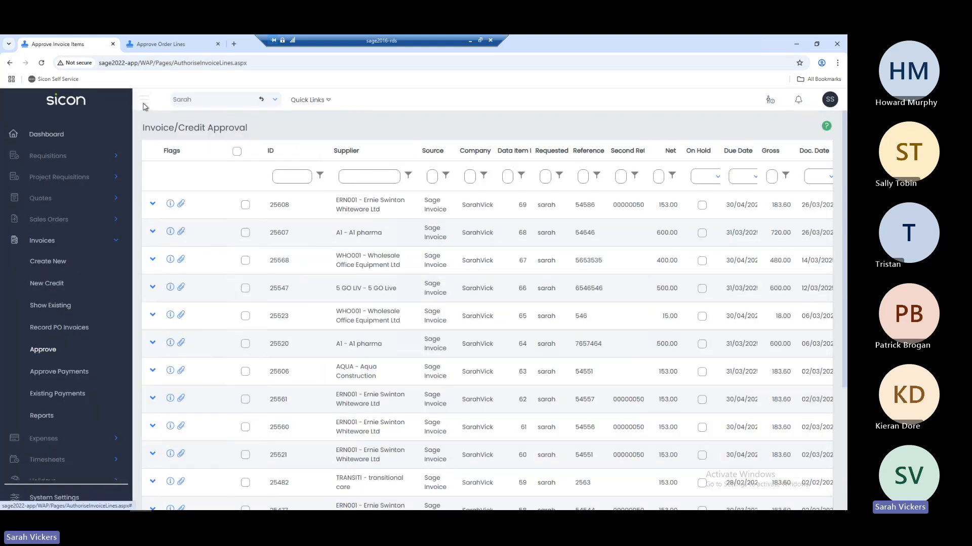
click(144, 104)
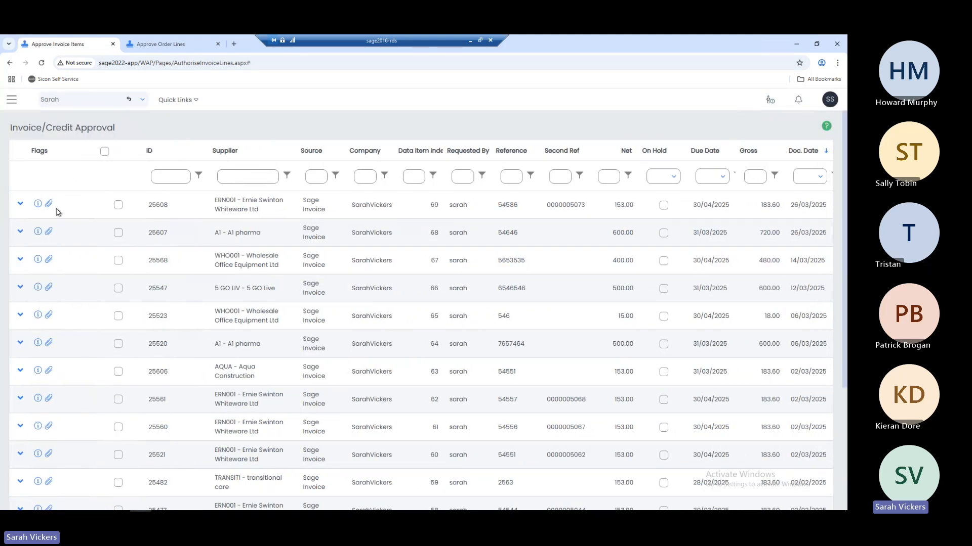
Place the Ernie Swinton Whiteware Ltd invoice dated 26/03/2025 on hold with the reason "awaiting information", without sending the notification email.
click(20, 204)
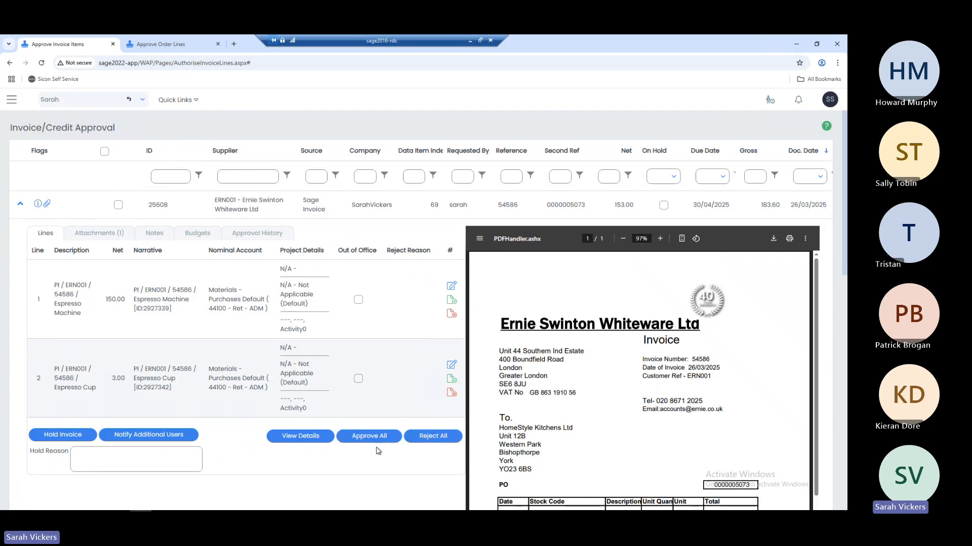
click(101, 452)
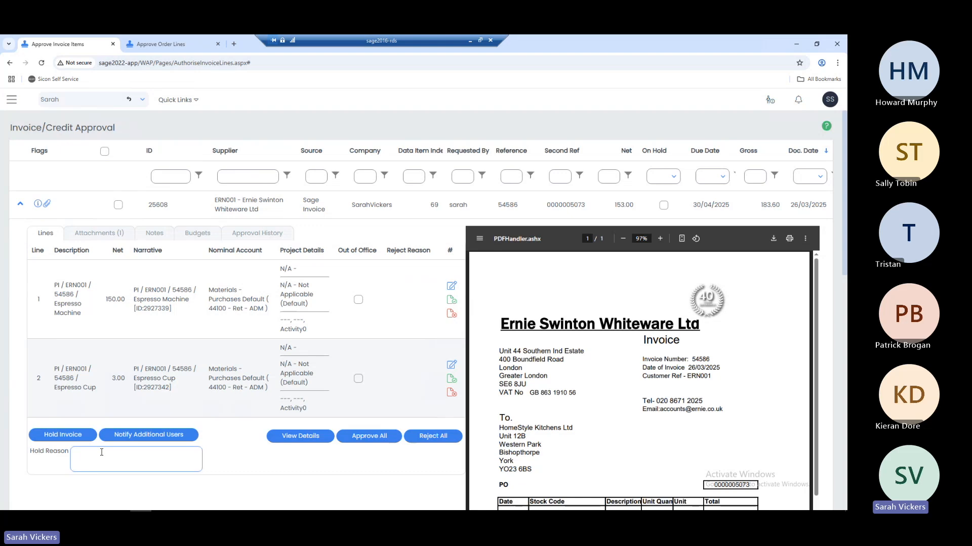
text(awaiting information)
click(62, 434)
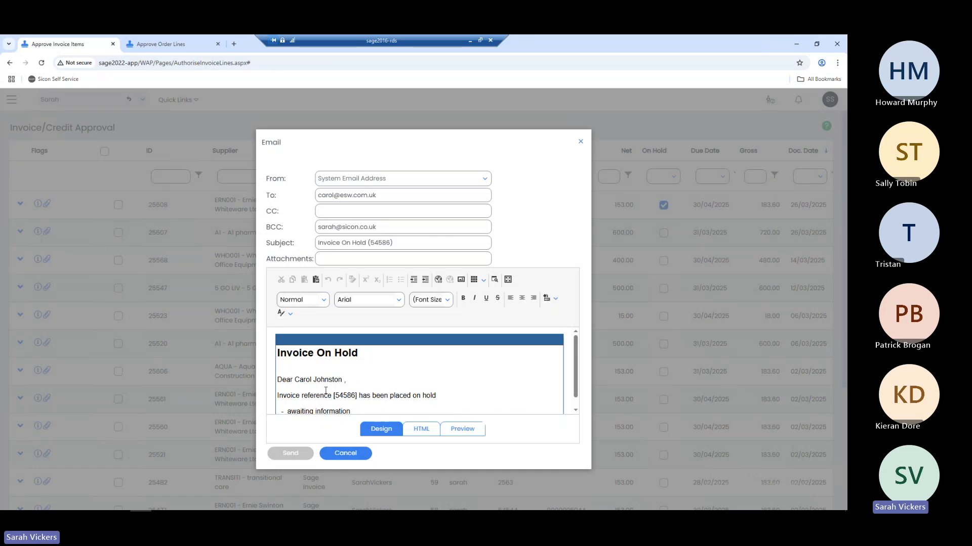
drag(381, 195, 289, 198)
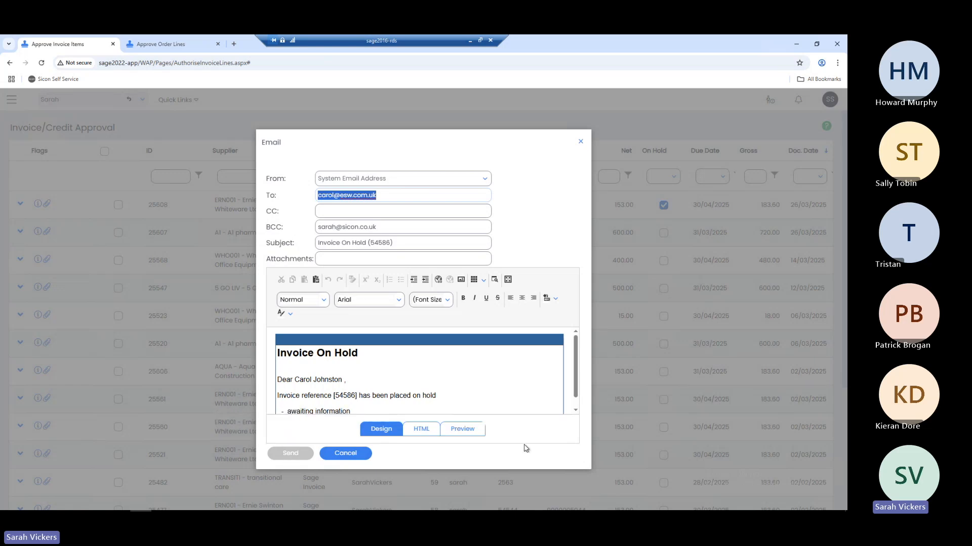
click(361, 455)
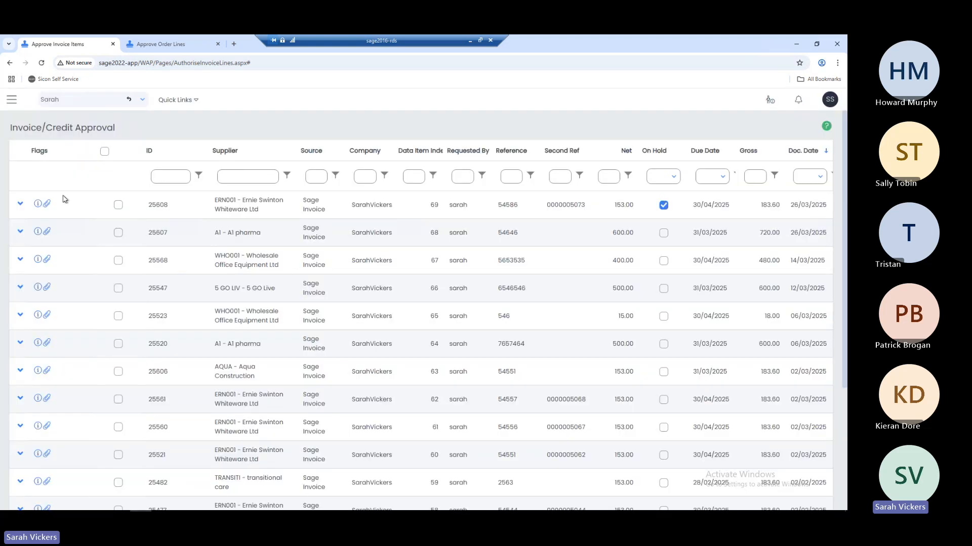
Take the Ernie Swinton Whiteware Ltd invoice off hold without sending the notification email.
click(21, 205)
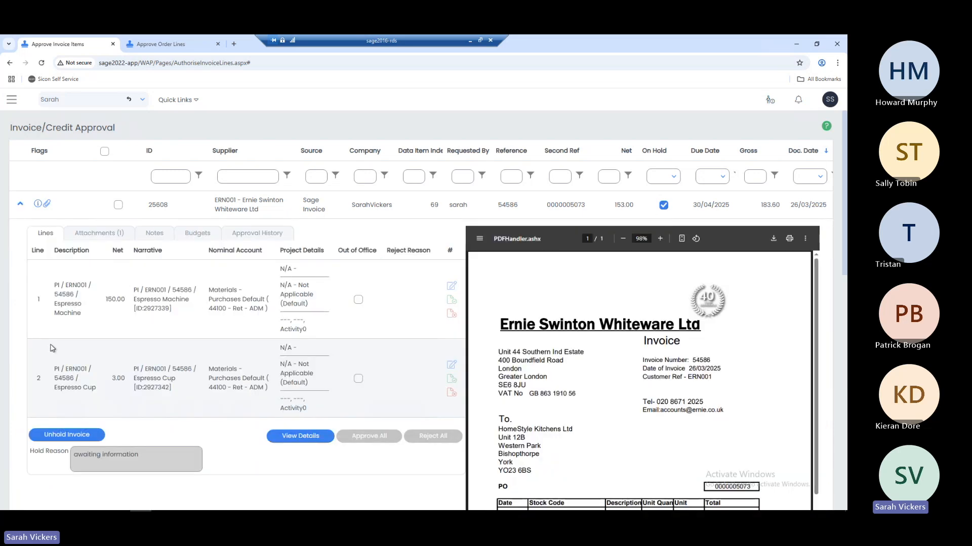
click(58, 437)
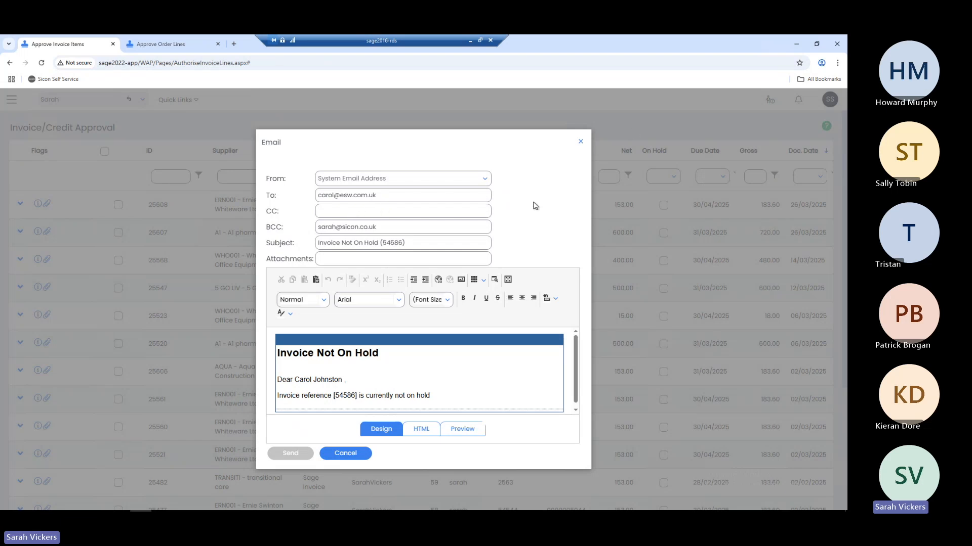
click(346, 454)
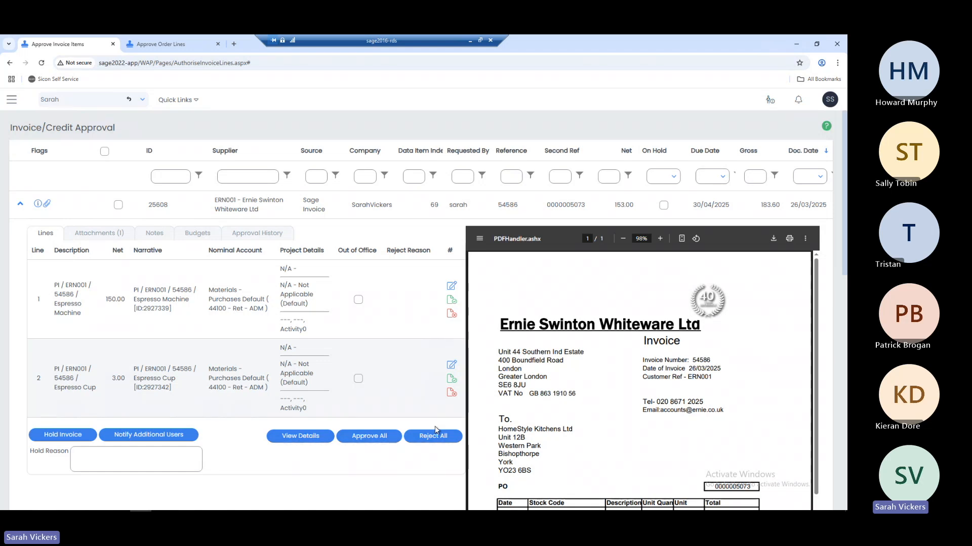
Approve all lines of the Ernie Swinton Whiteware Ltd invoice, and switch back to the Admin user.
click(375, 438)
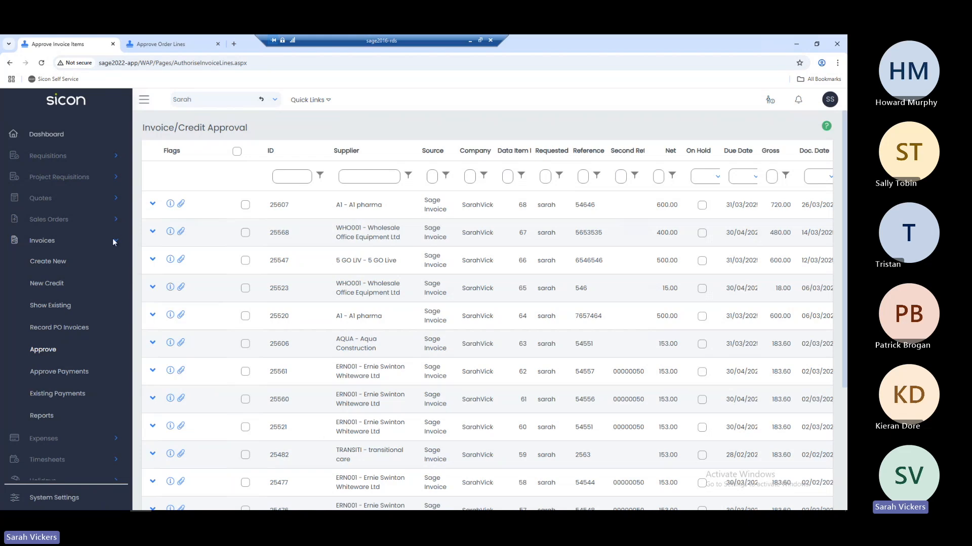
click(262, 100)
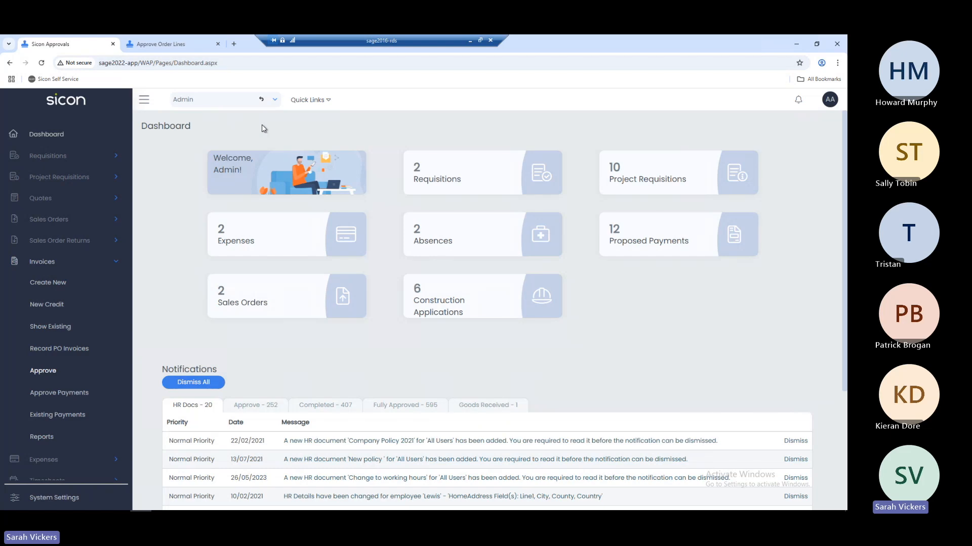
Open the list of suggested payments awaiting approval, and collapse the navigation menu to widen it.
click(74, 393)
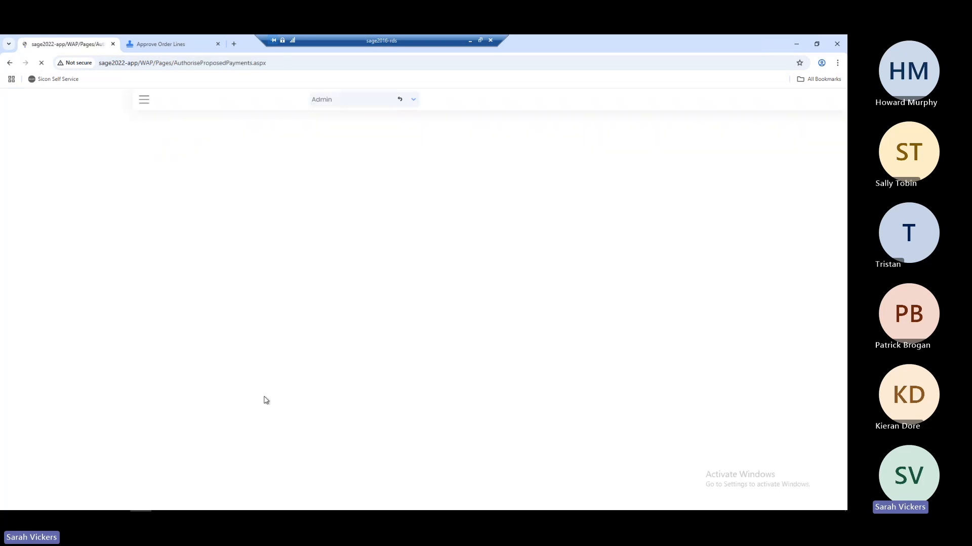
click(144, 100)
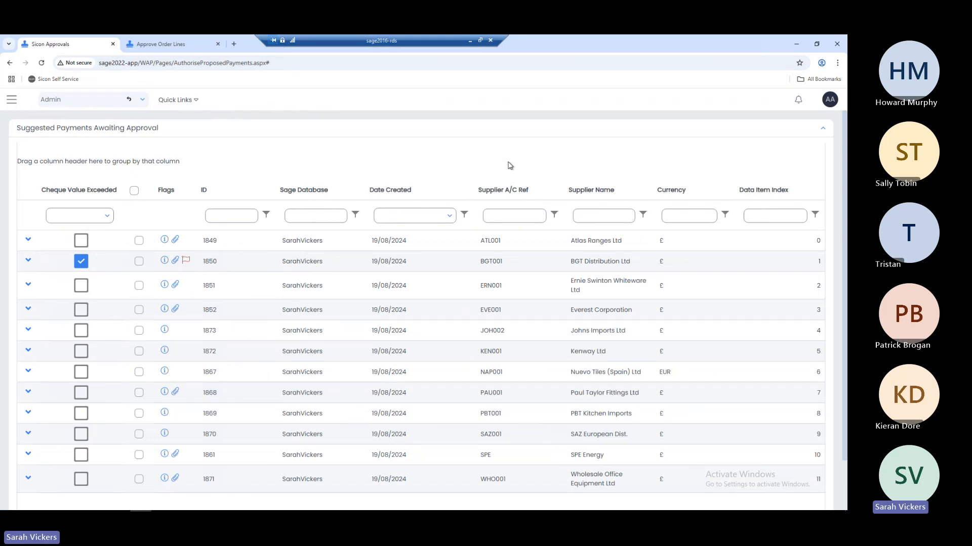
scroll(510, 165, down, 2)
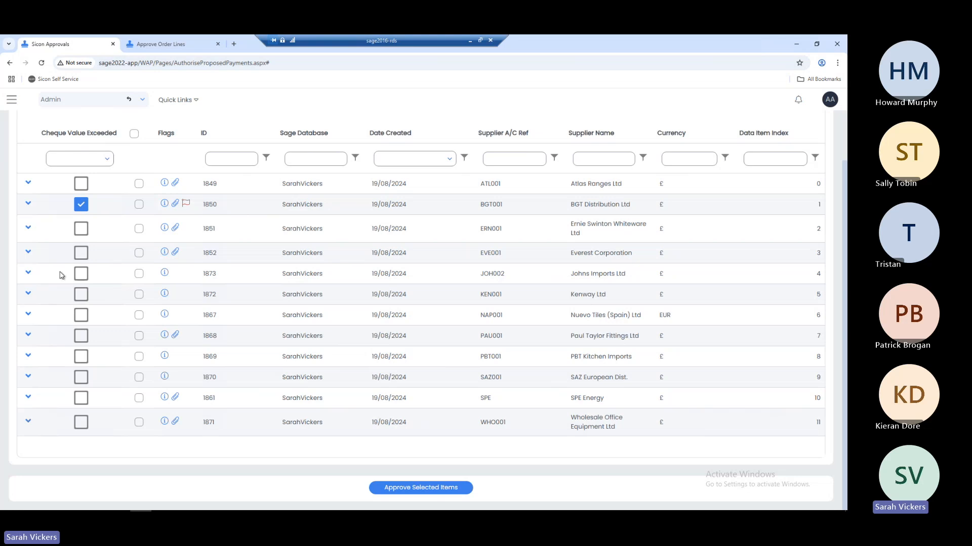
Expand the Everest Corporation suggested payment and review its invoice lines, attachment previews and approval options.
click(29, 253)
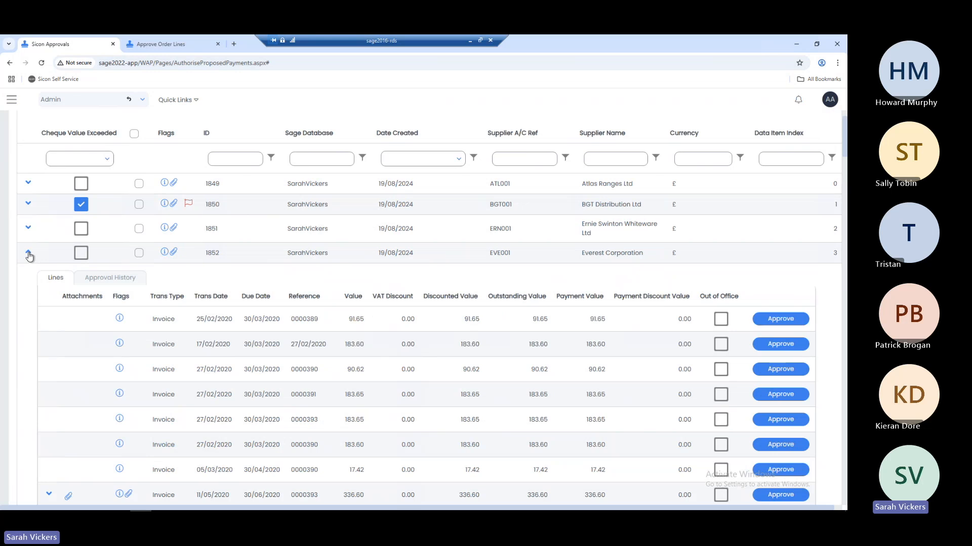
scroll(202, 321, down, 3)
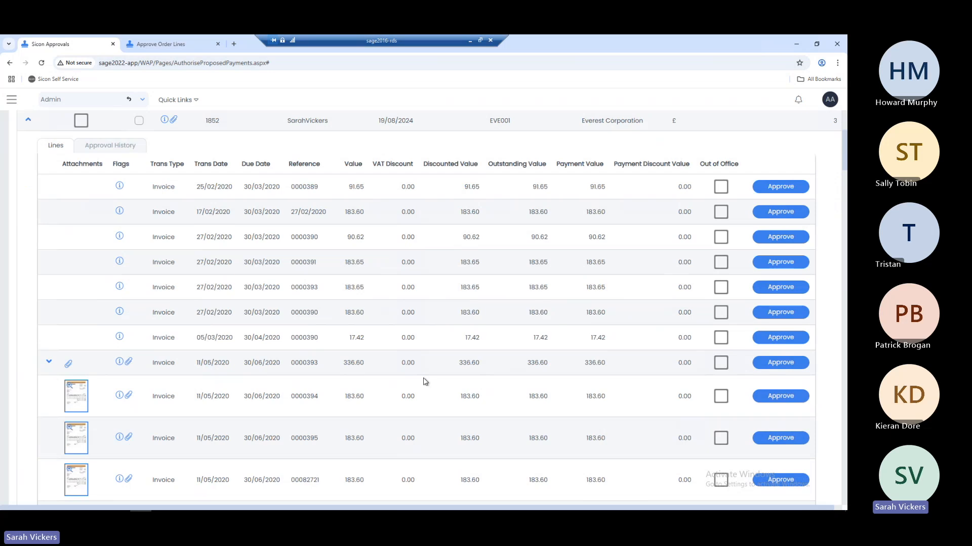
scroll(425, 383, down, 3)
mouse_move(82, 293)
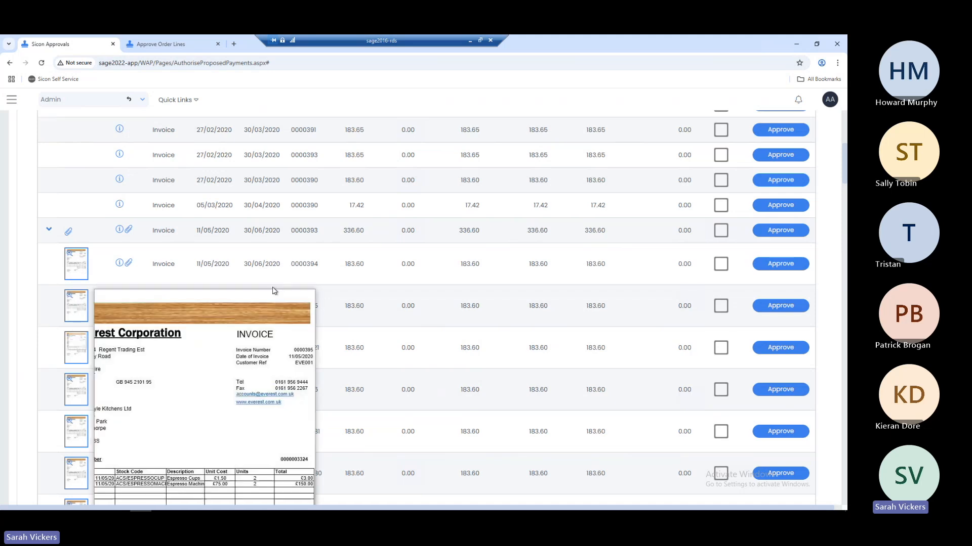
scroll(783, 273, down, 4)
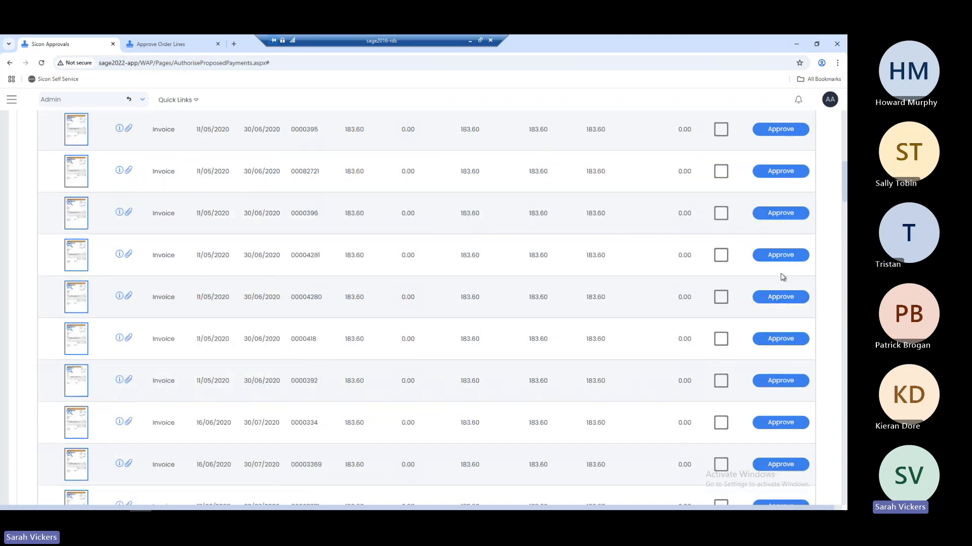
scroll(782, 277, down, 20)
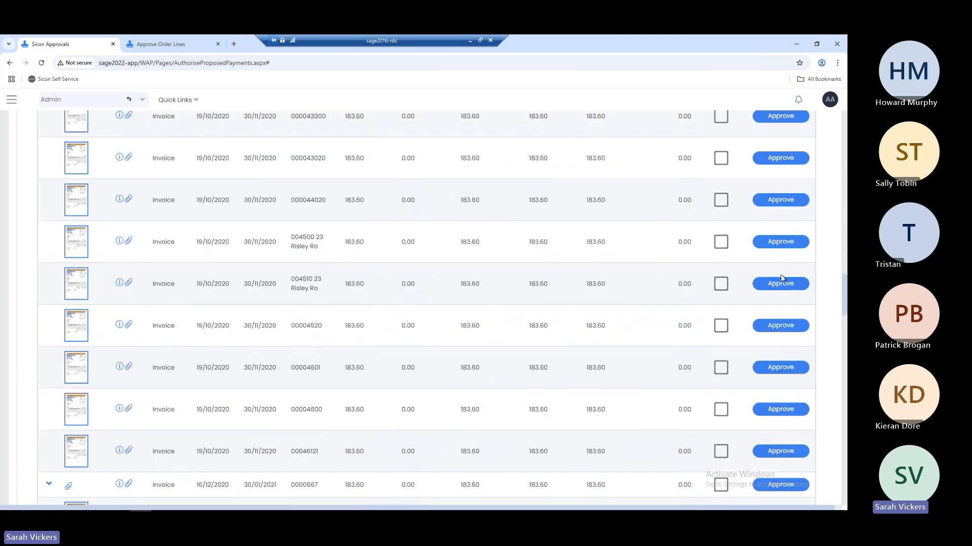
scroll(781, 276, down, 15)
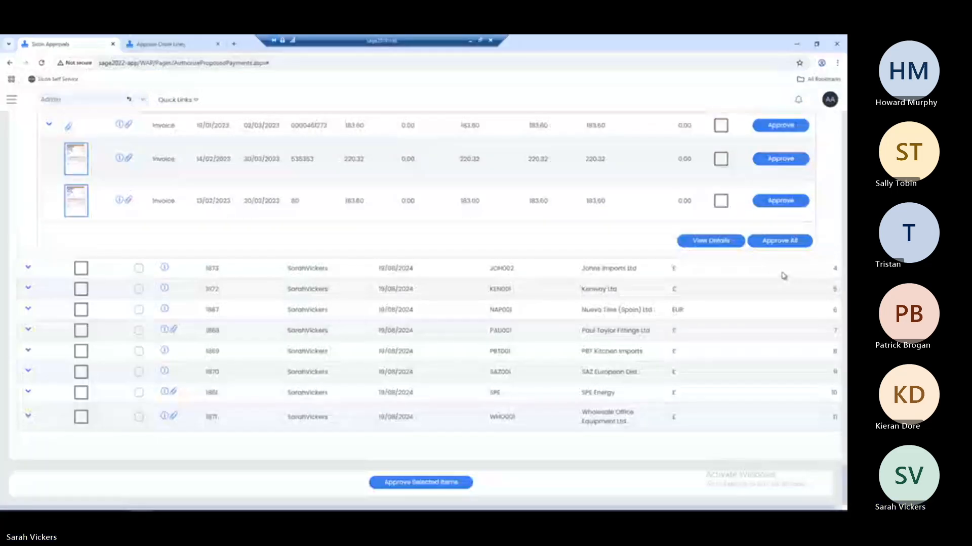
Open the full details of the Everest Corporation suggested payment and examine the editable payment values on its lines.
click(720, 240)
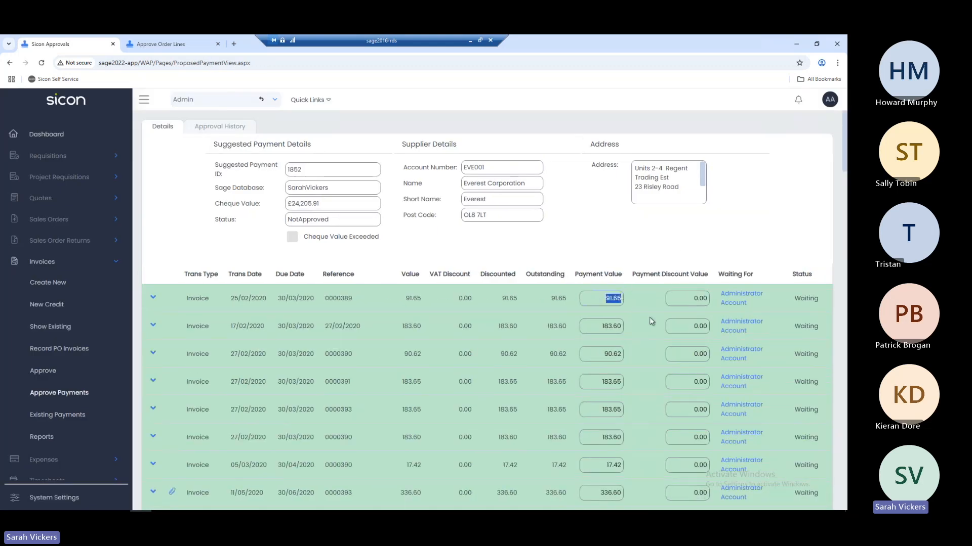
click(600, 328)
scroll(778, 284, down, 11)
scroll(843, 259, down, 5)
scroll(843, 258, down, 10)
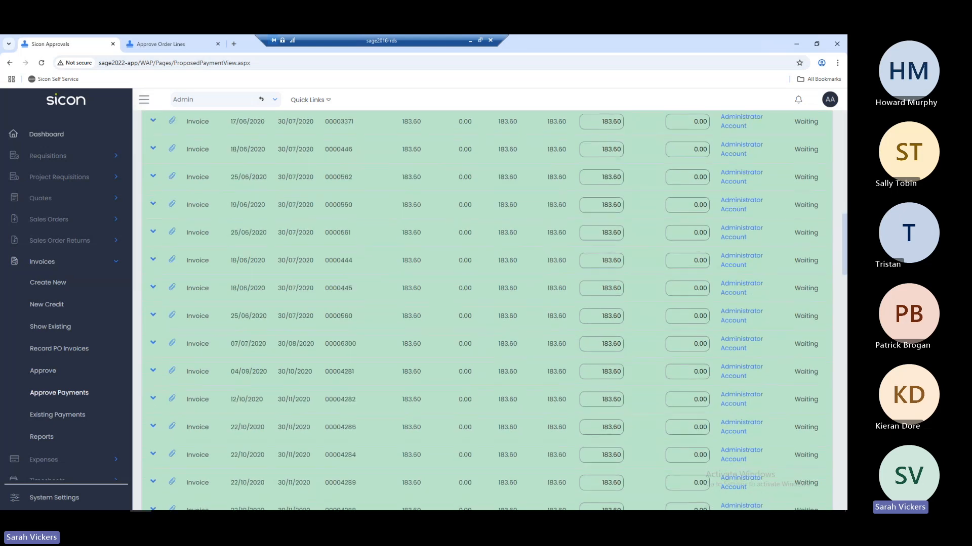
scroll(507, 310, down, 10)
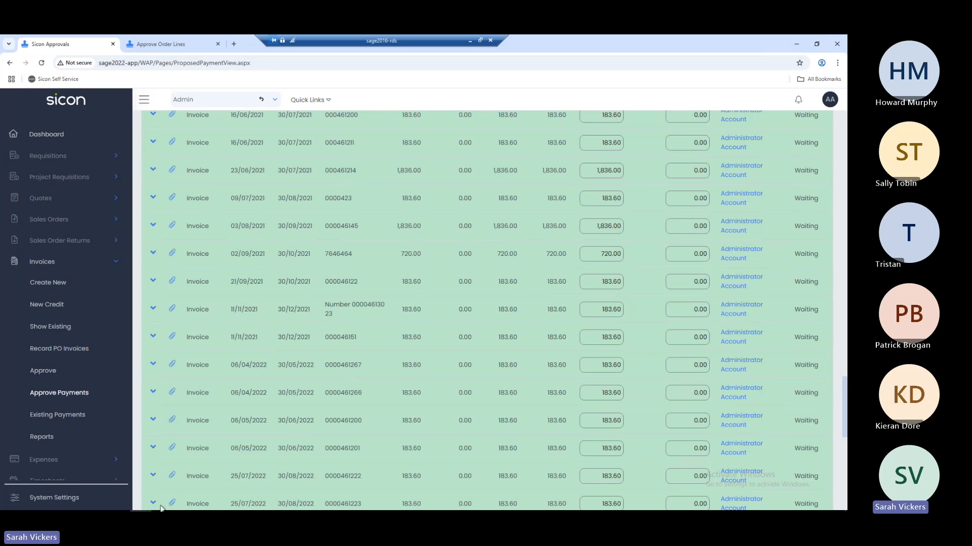
Open the approval route management in the system settings and choose to edit a single route.
click(45, 499)
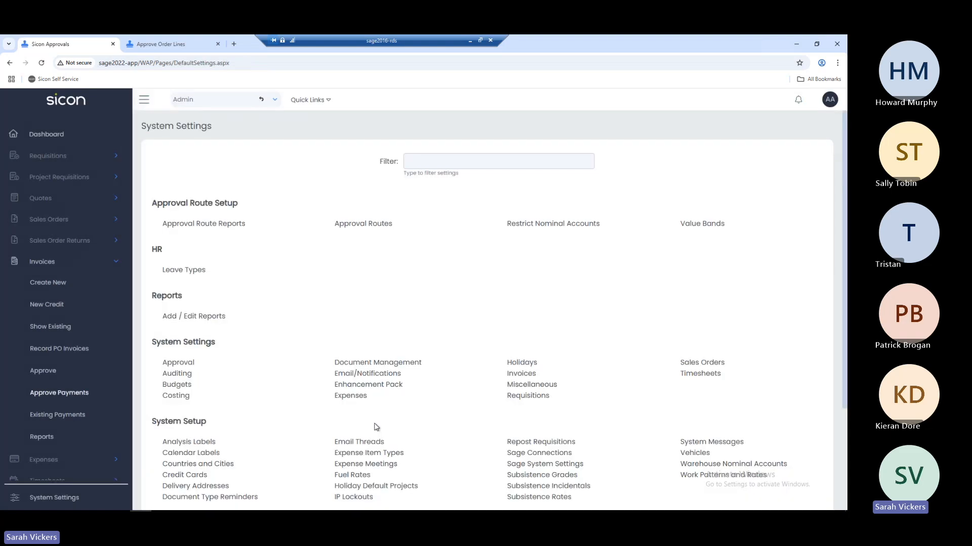
click(377, 228)
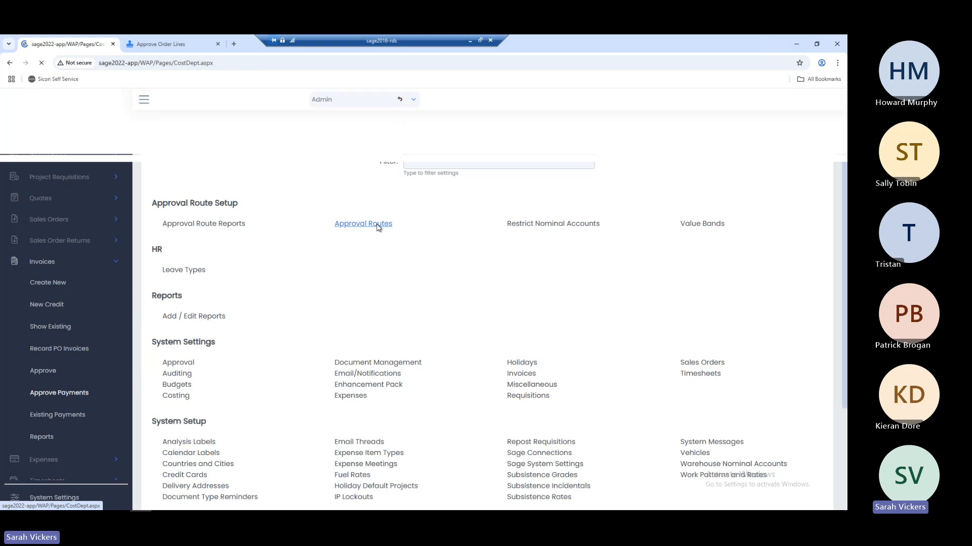
click(235, 192)
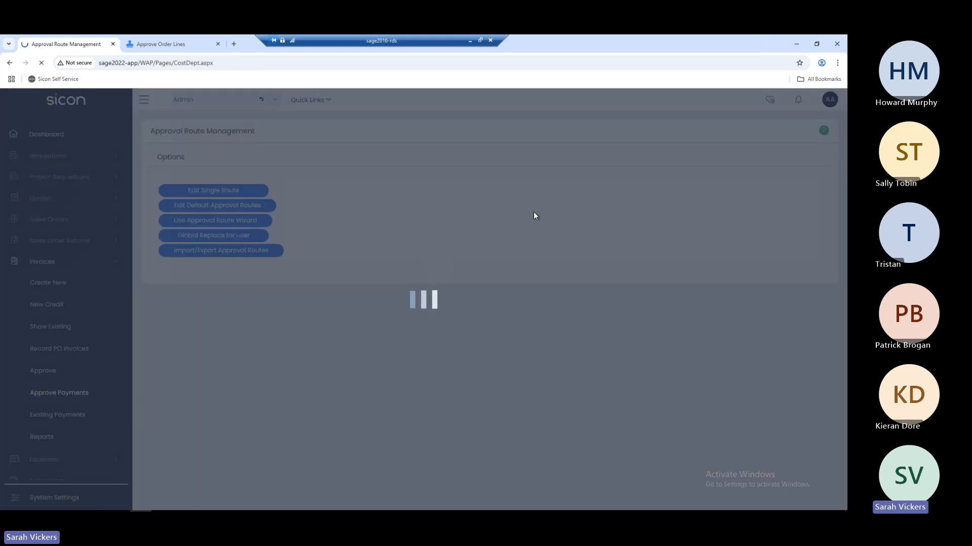
Open the Requisition approval route for the Office Equipment - Cost nominal account (06100) in the presenter's Sage database.
click(382, 183)
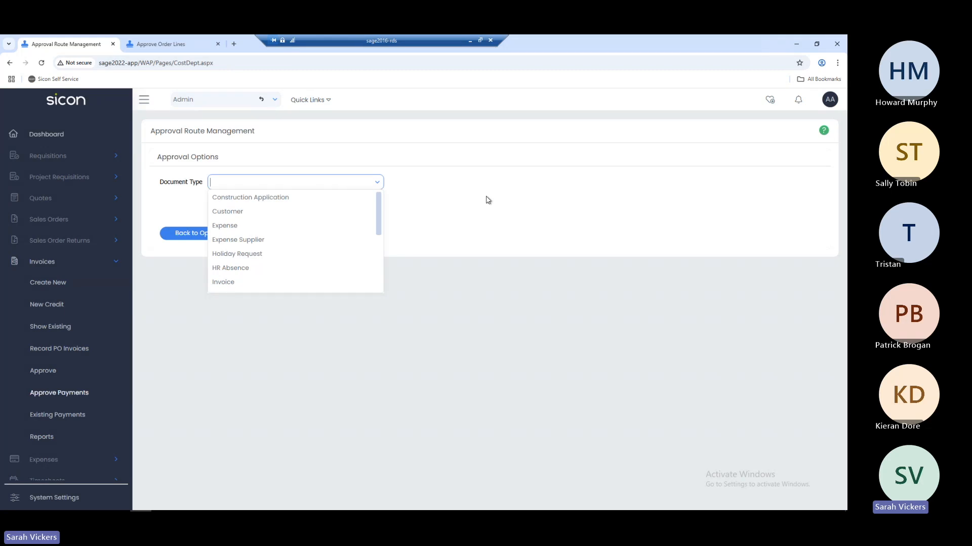
drag(378, 213, 375, 233)
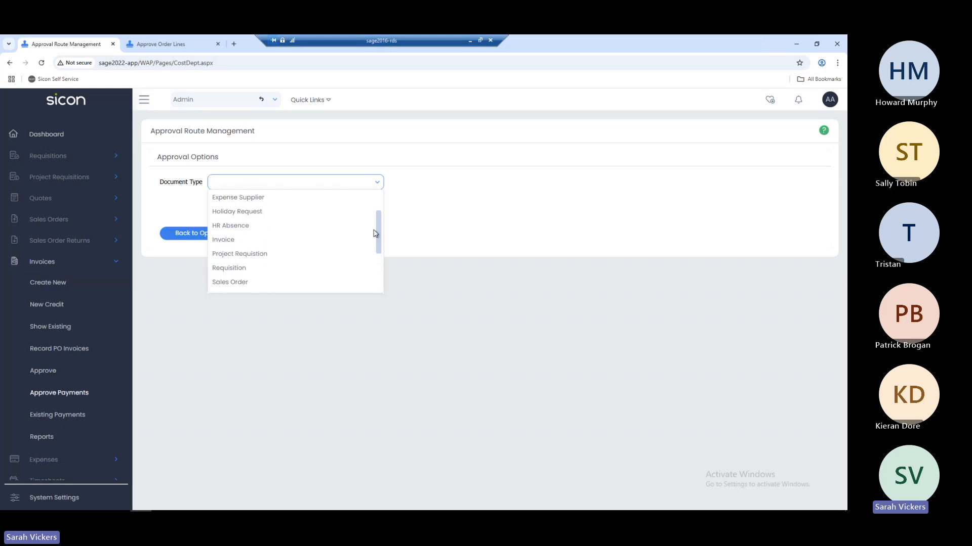
drag(375, 234, 379, 255)
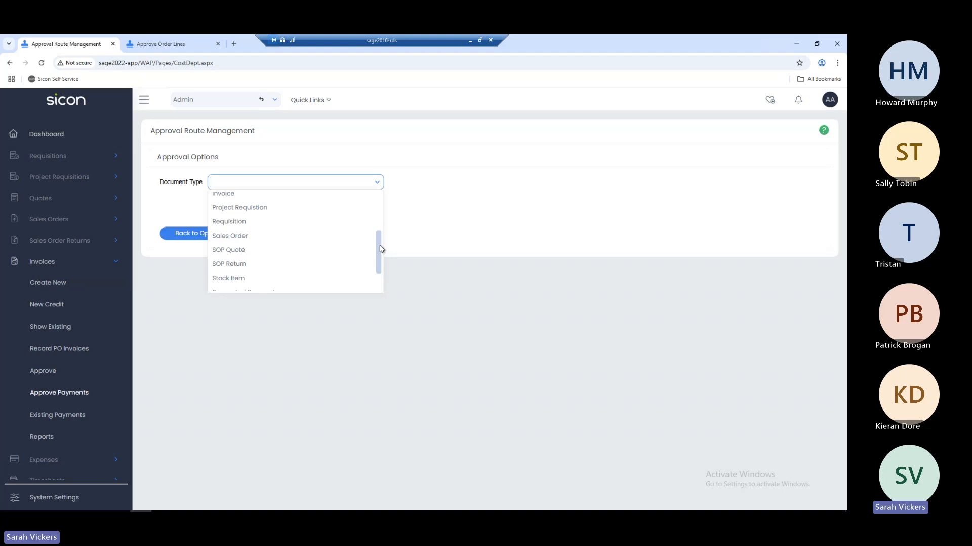
click(236, 223)
click(411, 199)
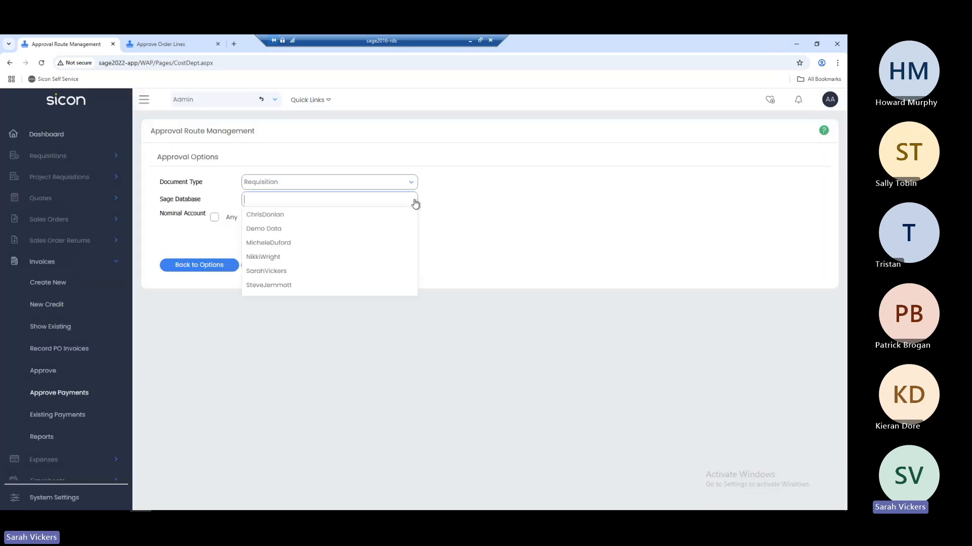
click(266, 271)
click(263, 218)
text(office)
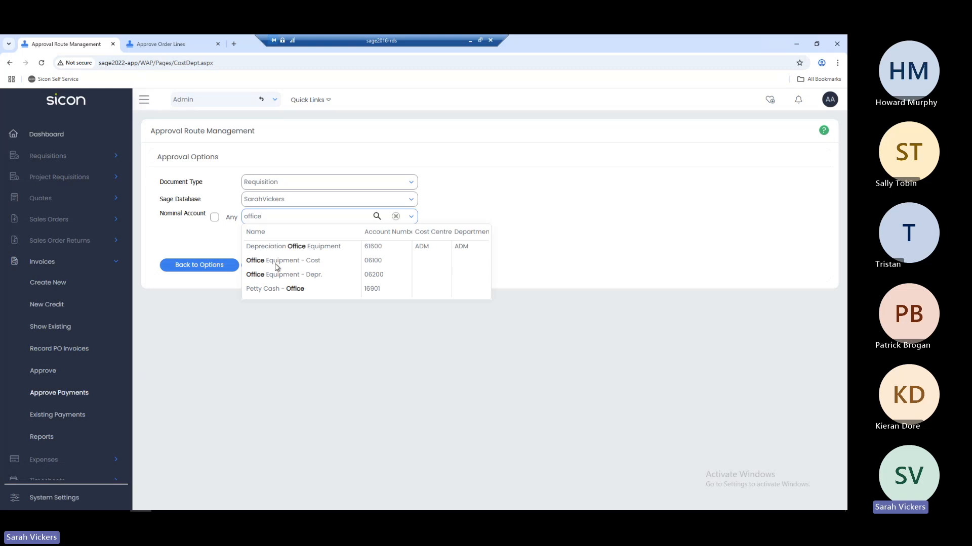
click(276, 261)
click(275, 267)
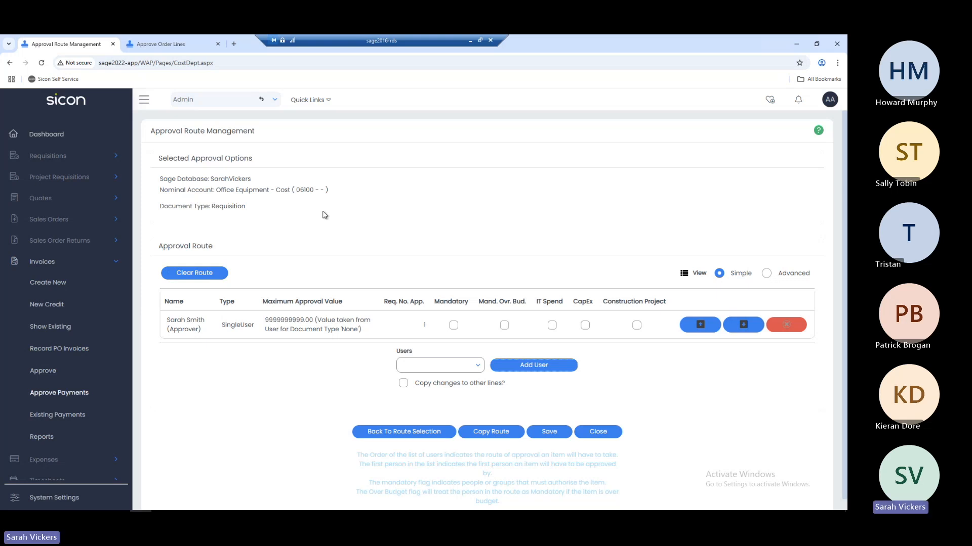
Add the Admin user as a second approver on the Office Equipment - Cost requisition route.
click(479, 366)
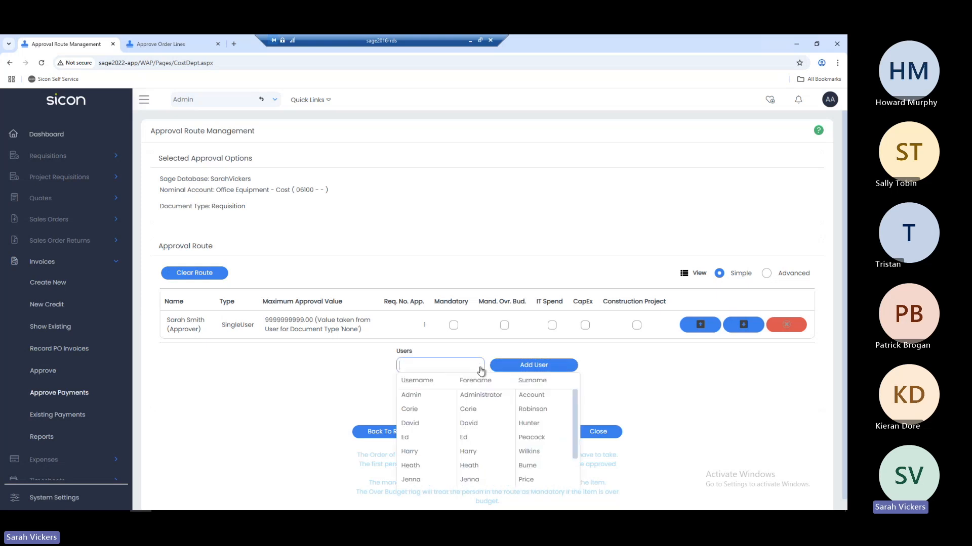
click(467, 395)
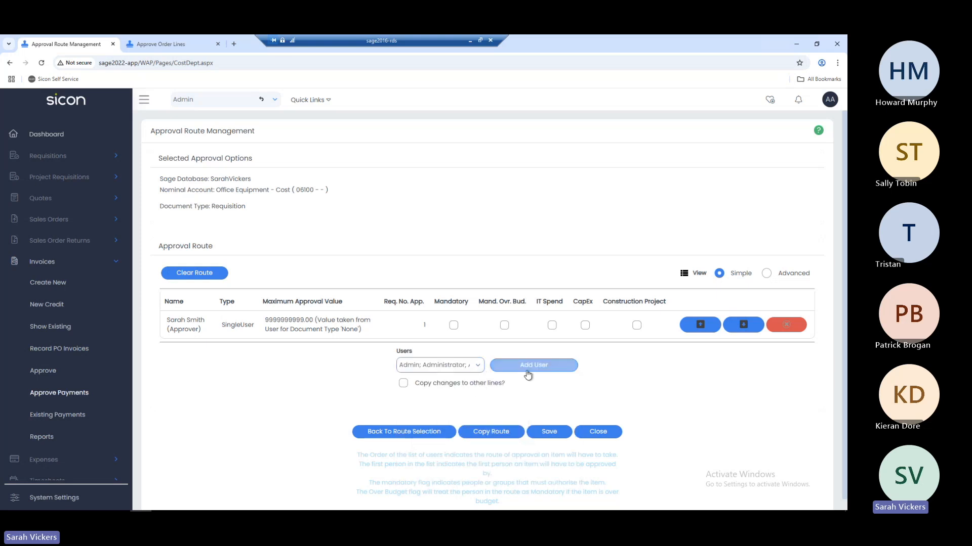
click(528, 375)
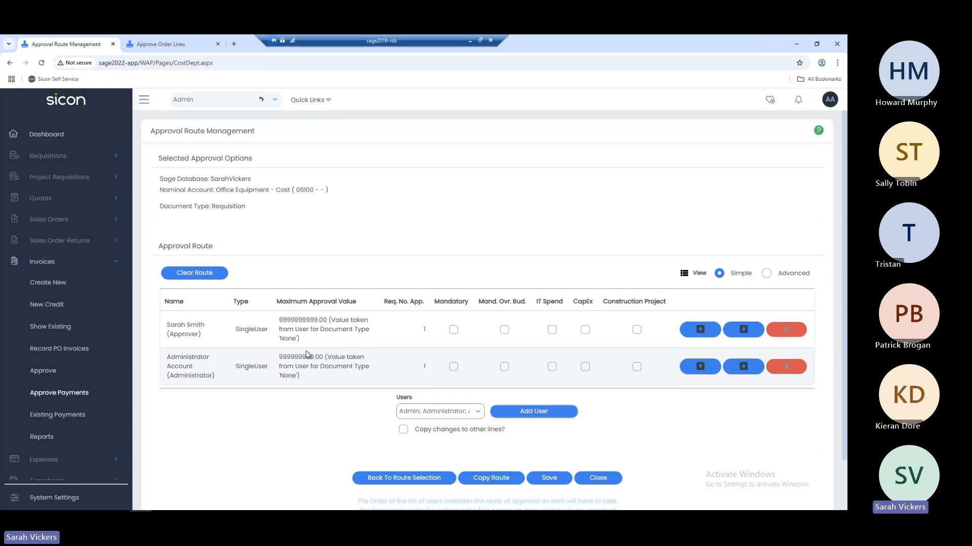
View the advanced route options, return to the simple view, and remove the Administrator account from the route.
click(767, 274)
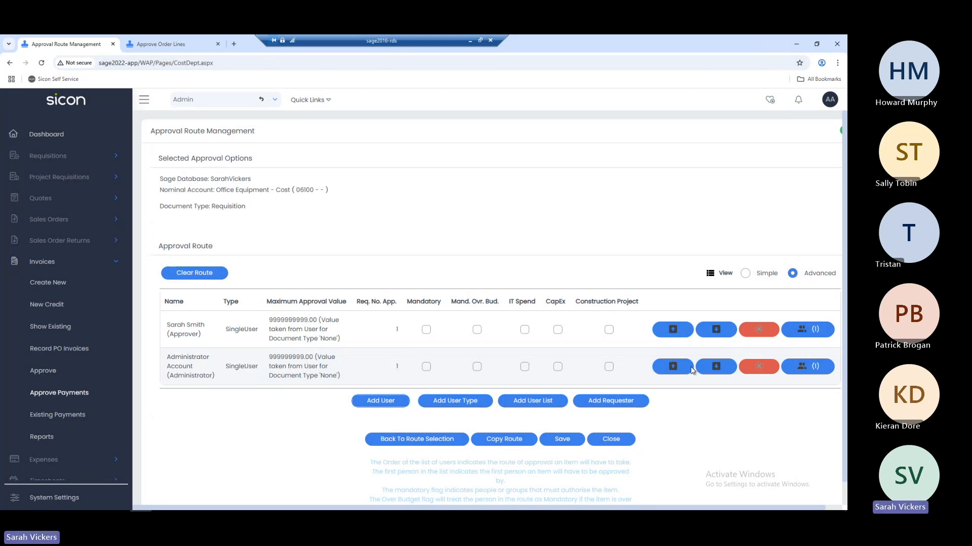
click(746, 274)
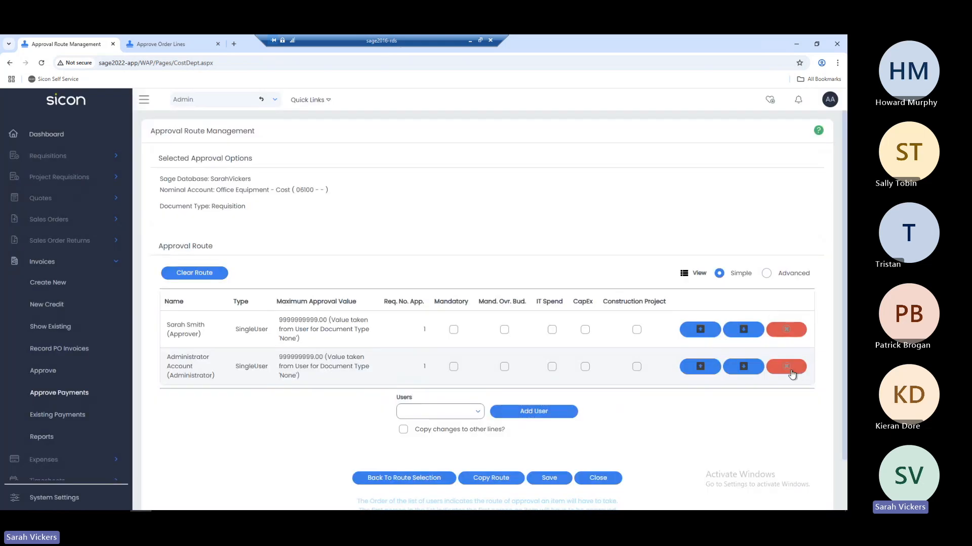
click(792, 370)
click(463, 119)
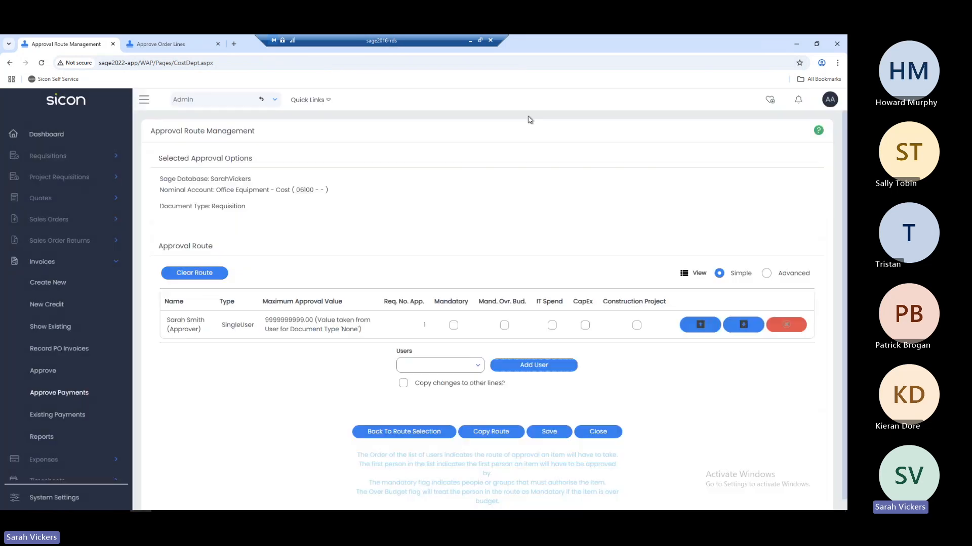
Open the user settings, look through the alternate users offered for Out of Office, and set Out of Office to Off.
click(841, 101)
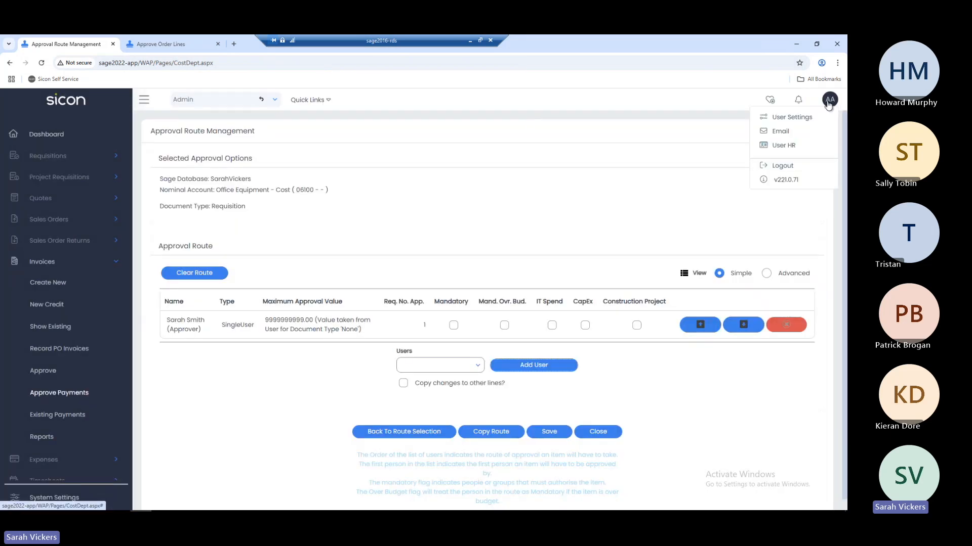
click(789, 117)
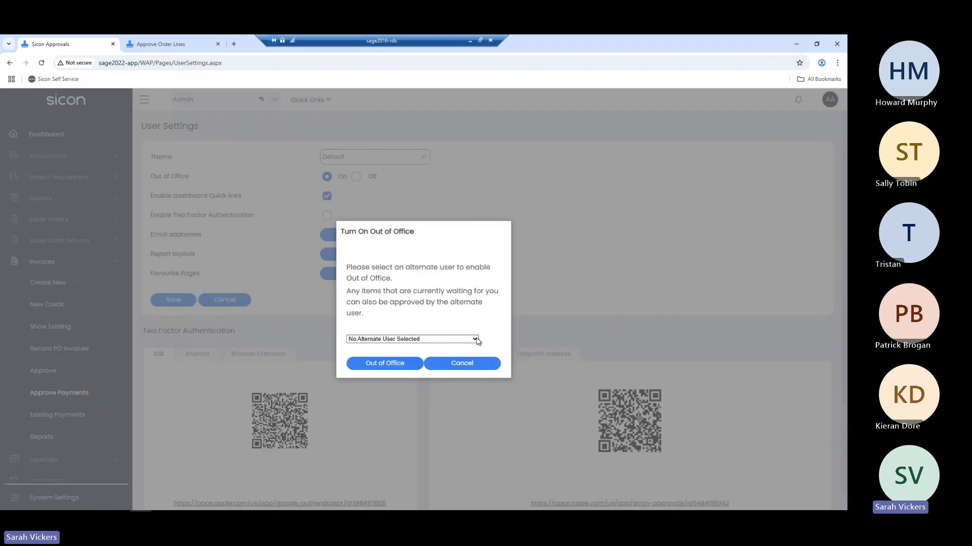
click(475, 339)
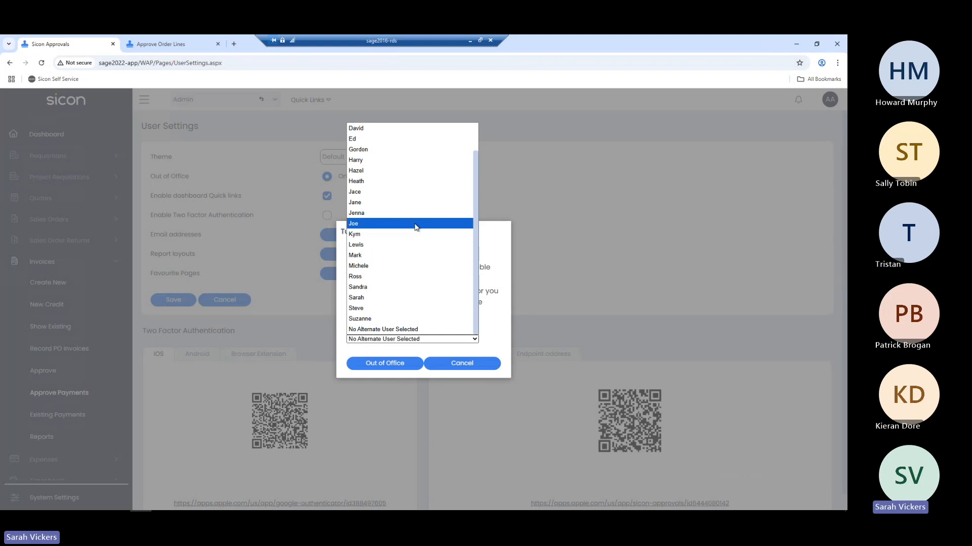
click(498, 203)
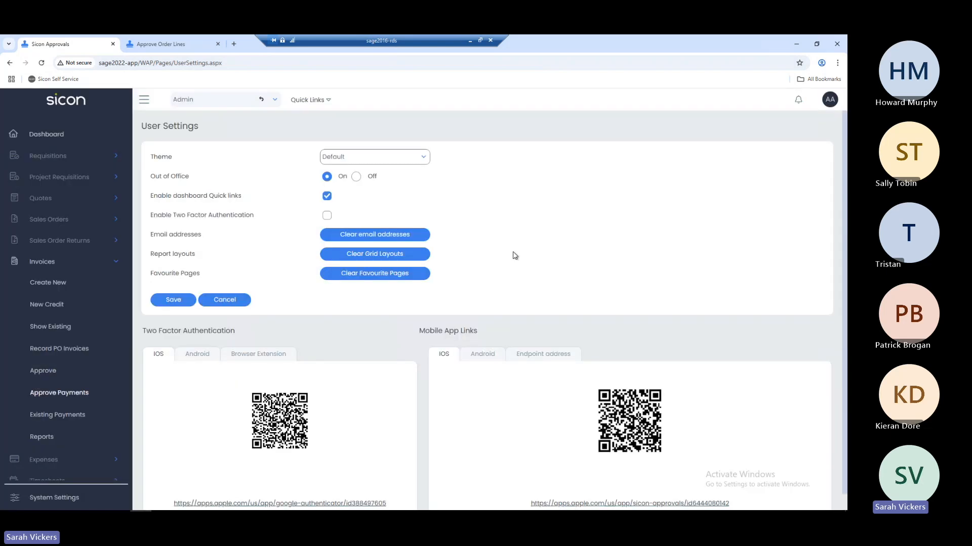
click(359, 178)
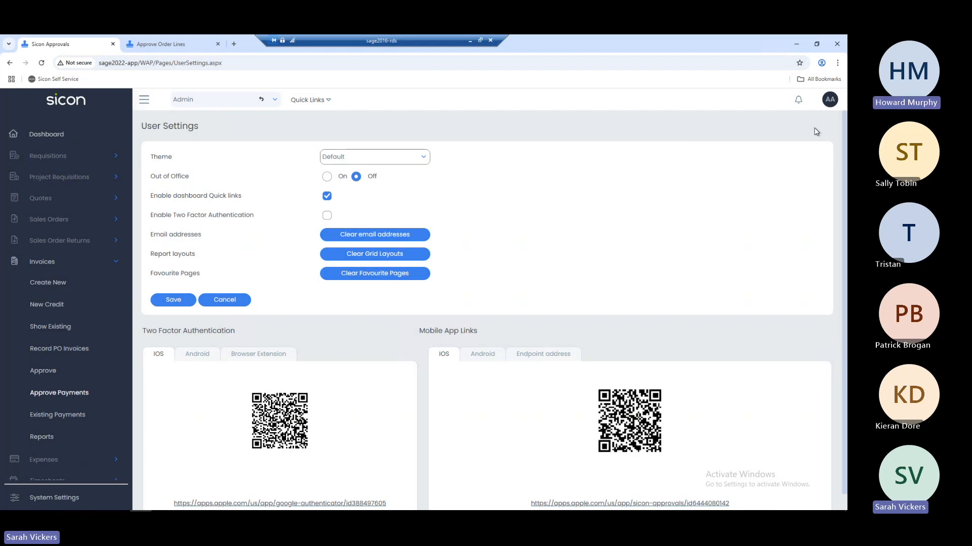
Minimise the browser and switch to the main Sage 200 window with the Purchase Orders List.
click(799, 45)
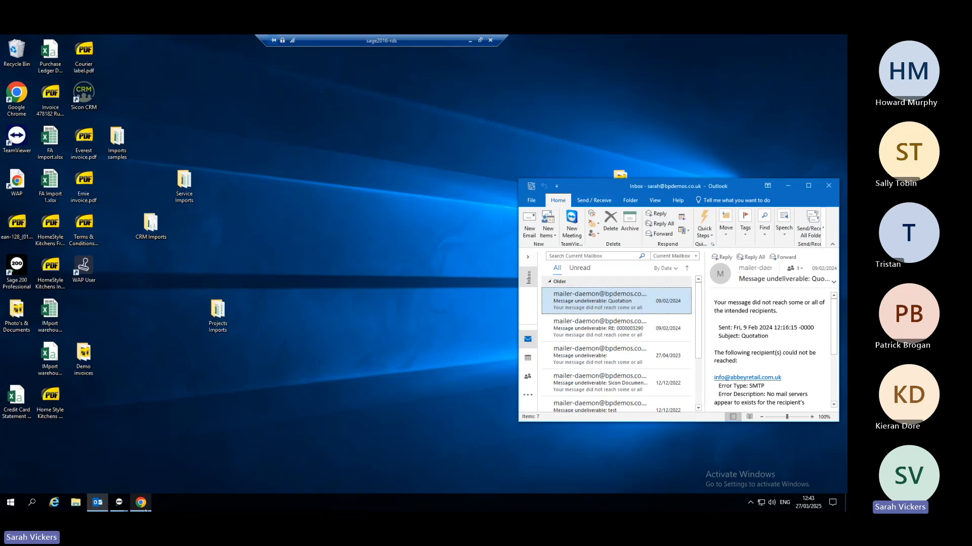
click(118, 506)
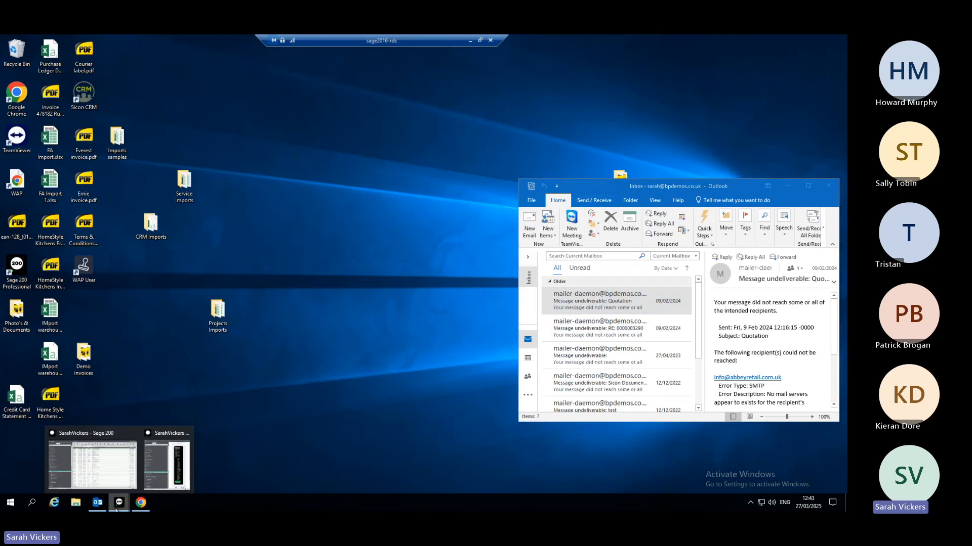
click(97, 486)
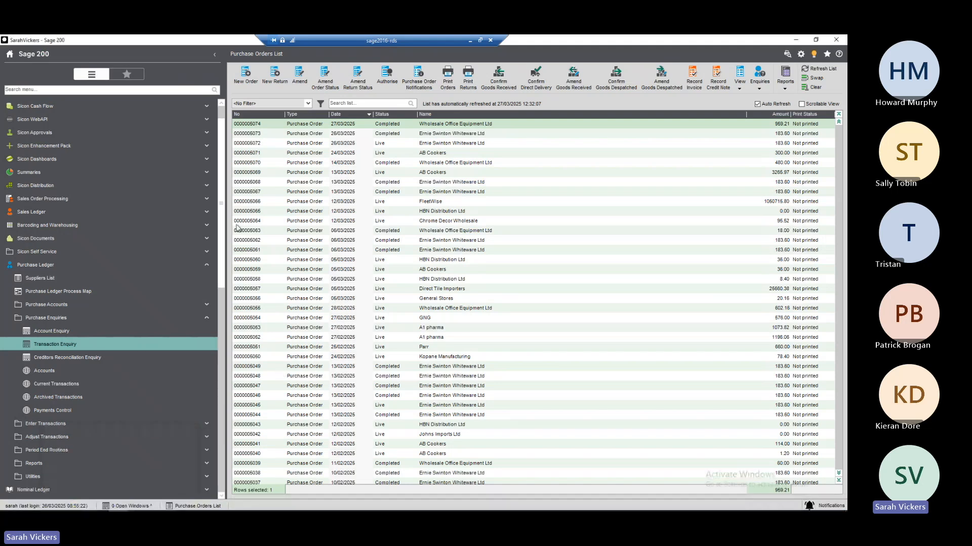
Open the Distribution Settings of Sicon Documents.
click(35, 239)
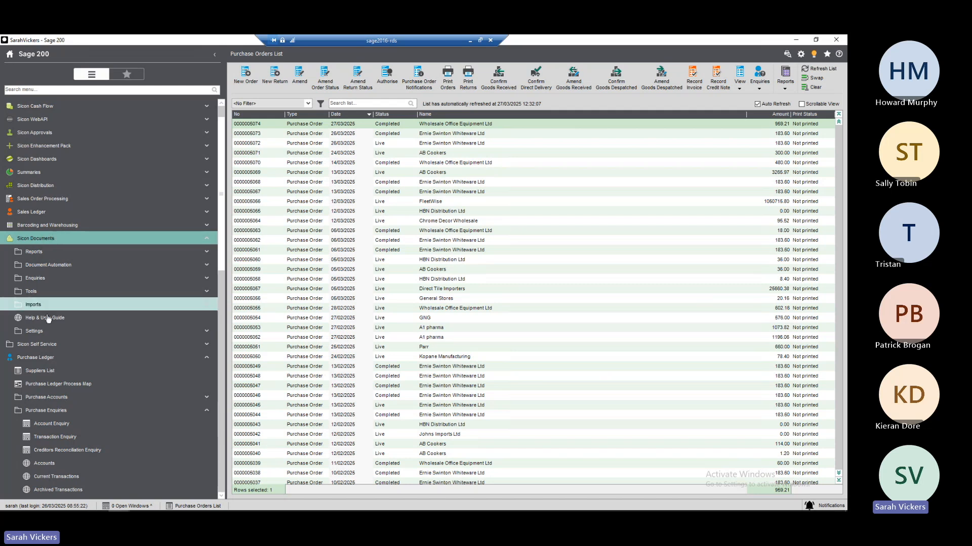
click(43, 331)
click(76, 356)
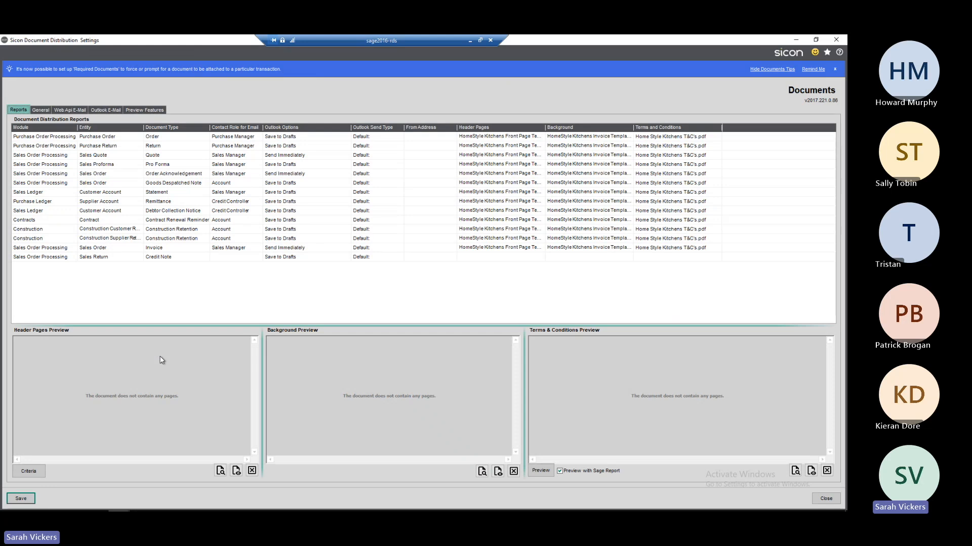
Review the Purchase Order report's distribution setup and its Outlook options, leaving Save to Drafts selected, and minimise the settings window.
click(69, 139)
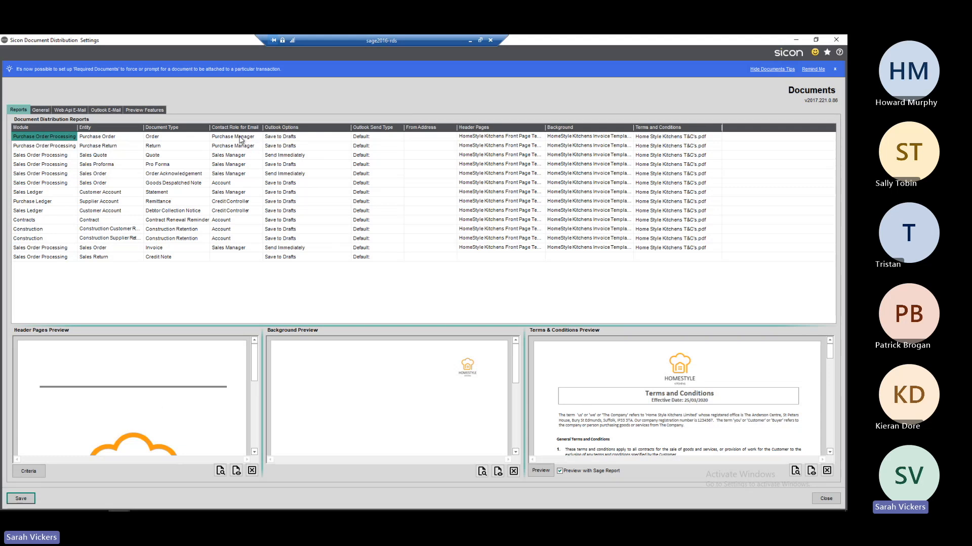
click(334, 138)
click(346, 137)
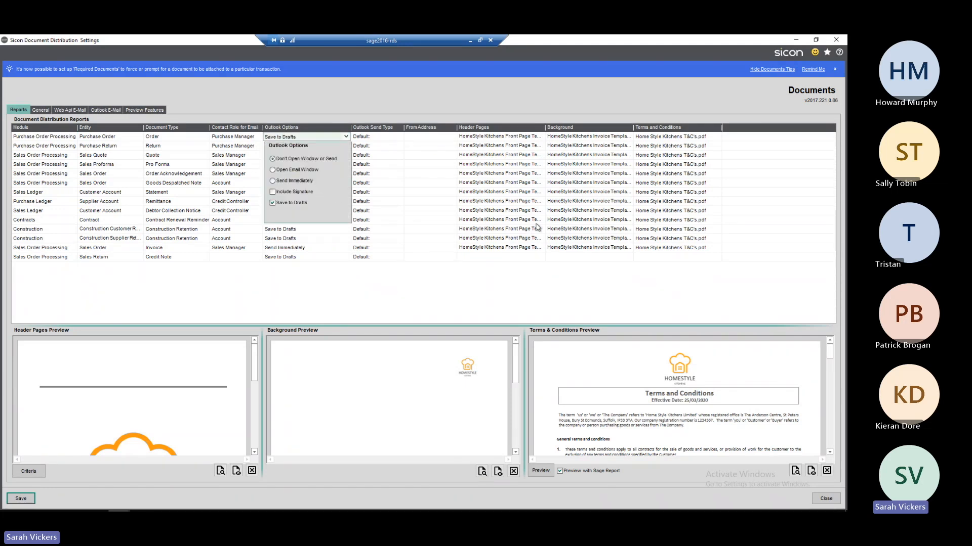
click(523, 285)
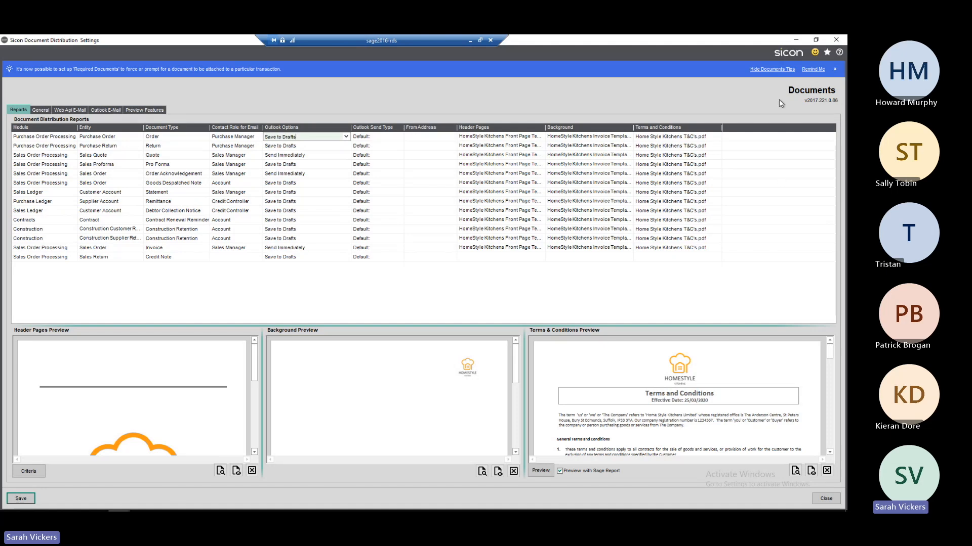
click(794, 40)
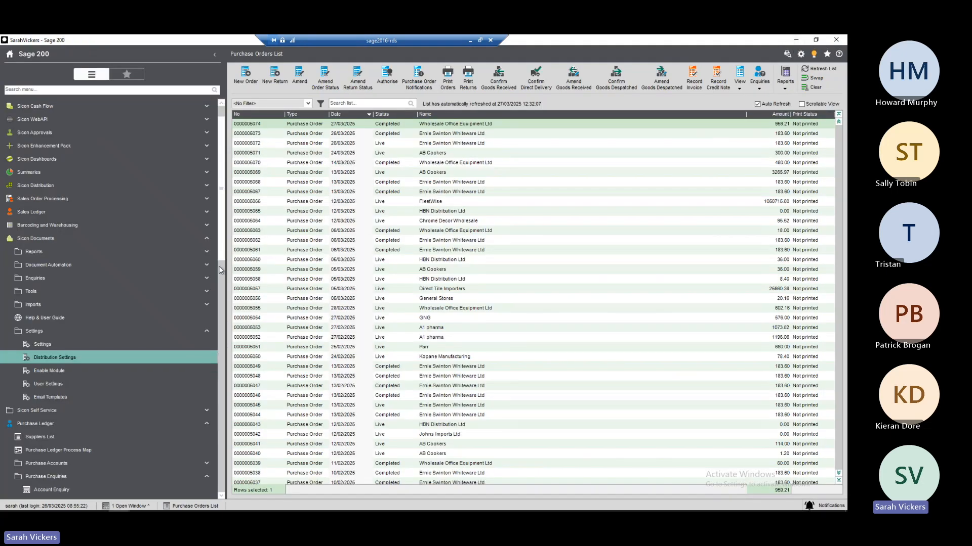
Search the stock list for "acs" and open the Espresso Machine item, ACS/ESPRESSO, for amendment.
scroll(219, 304, down, 3)
scroll(152, 344, down, 4)
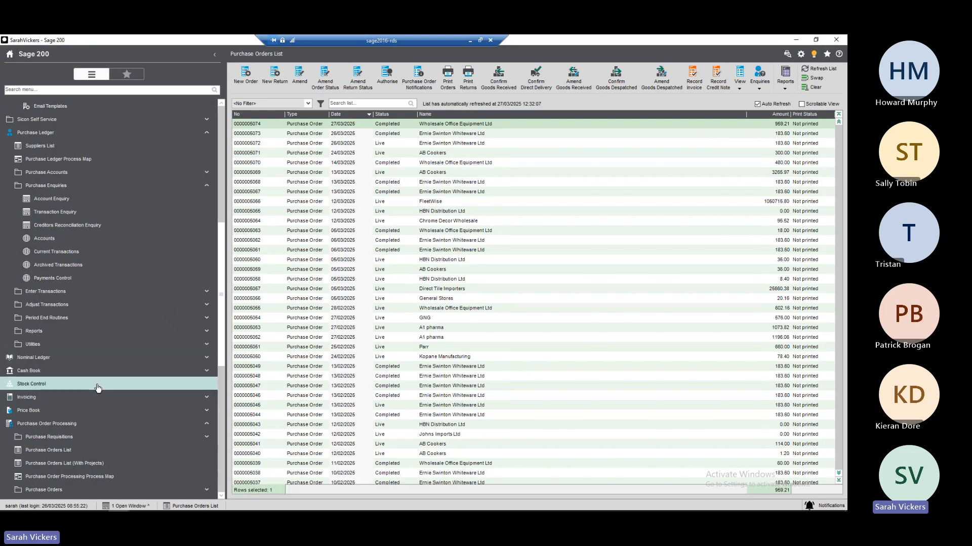
click(96, 344)
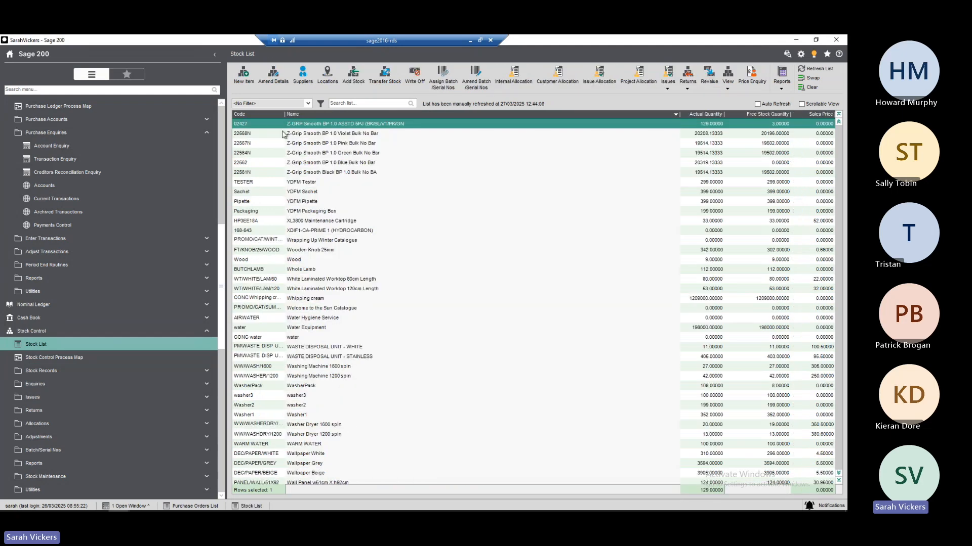
text(acs)
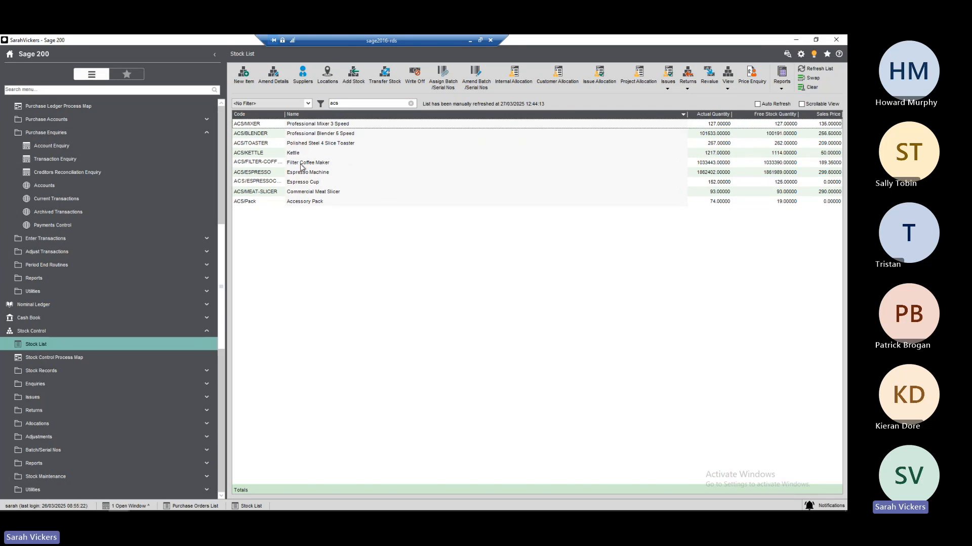
click(302, 173)
click(278, 87)
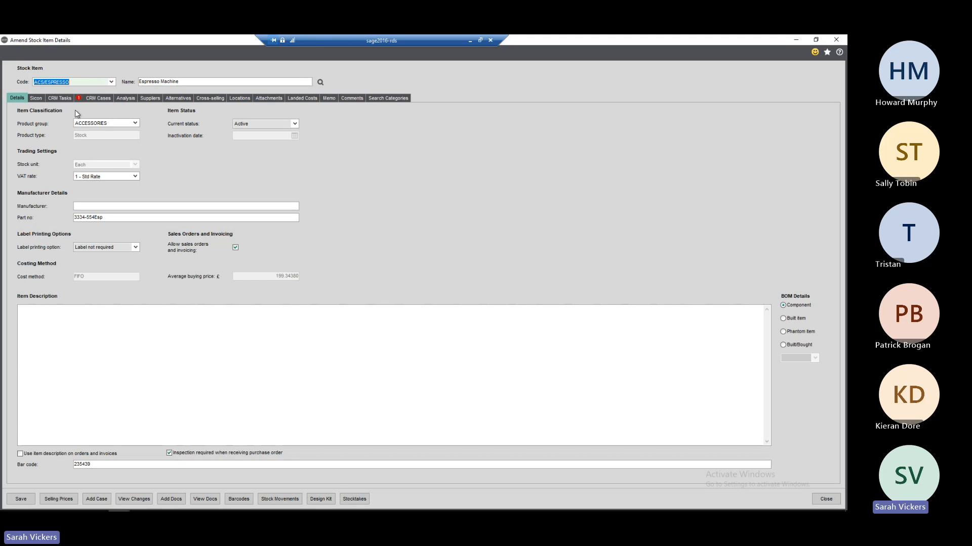
Open the item's Sicon Document Distribution page and examine how Coffee Machine.png relates to the Purchase Order report.
click(35, 99)
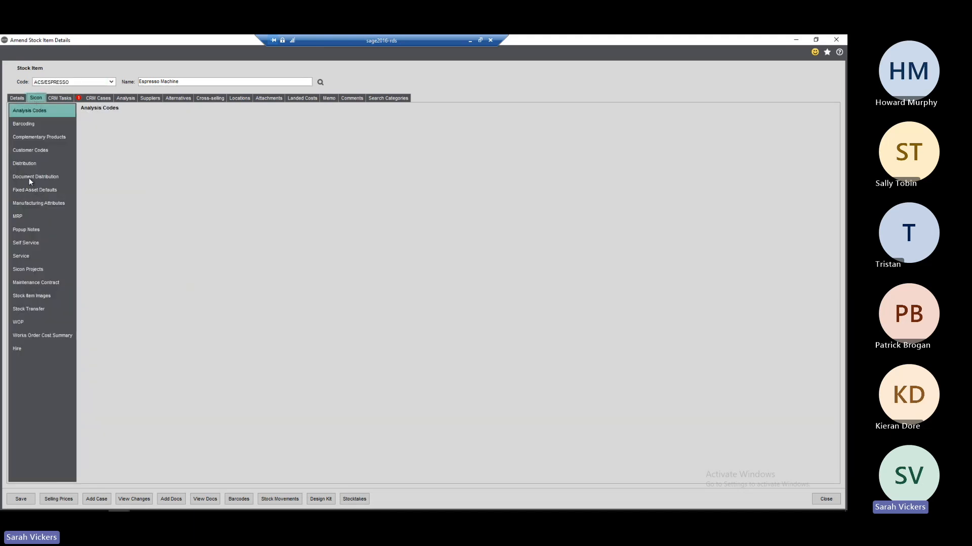
click(29, 178)
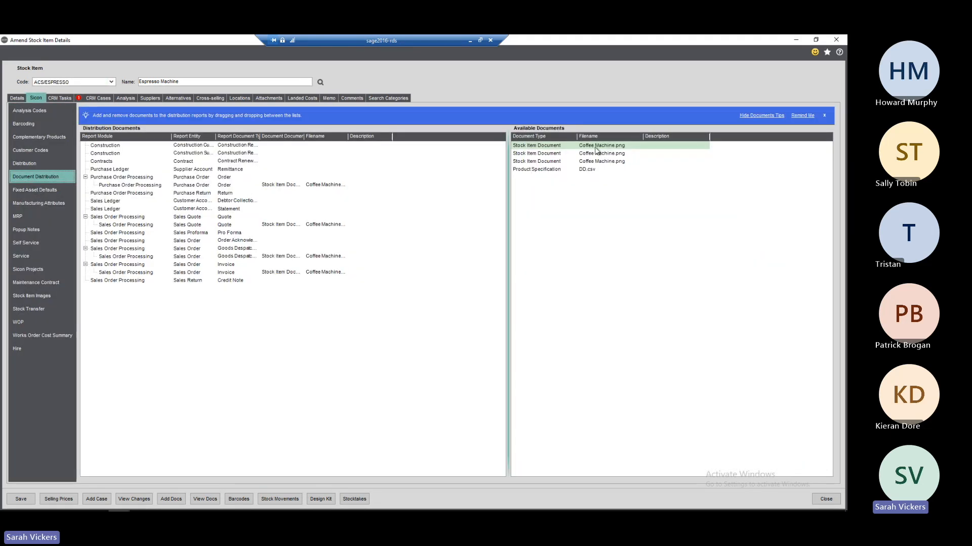
click(596, 147)
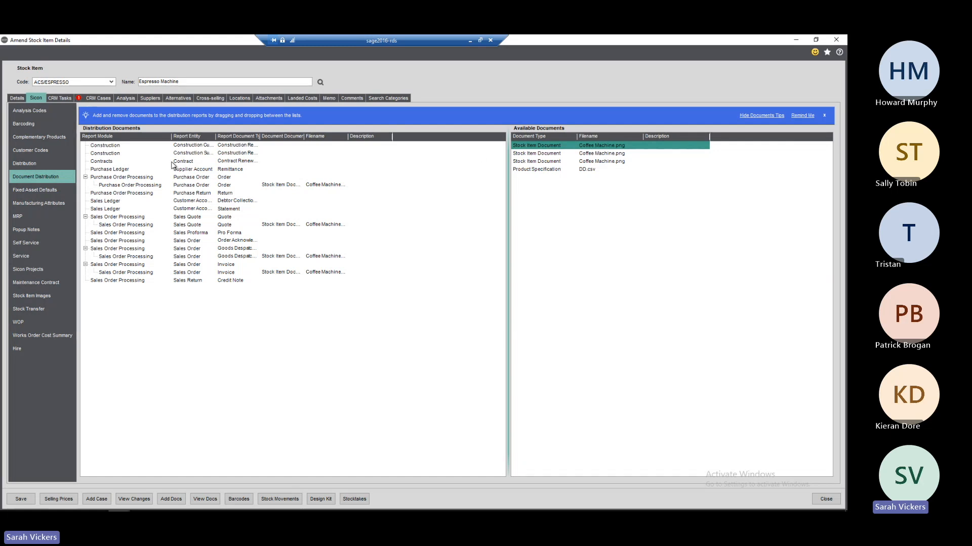
click(115, 178)
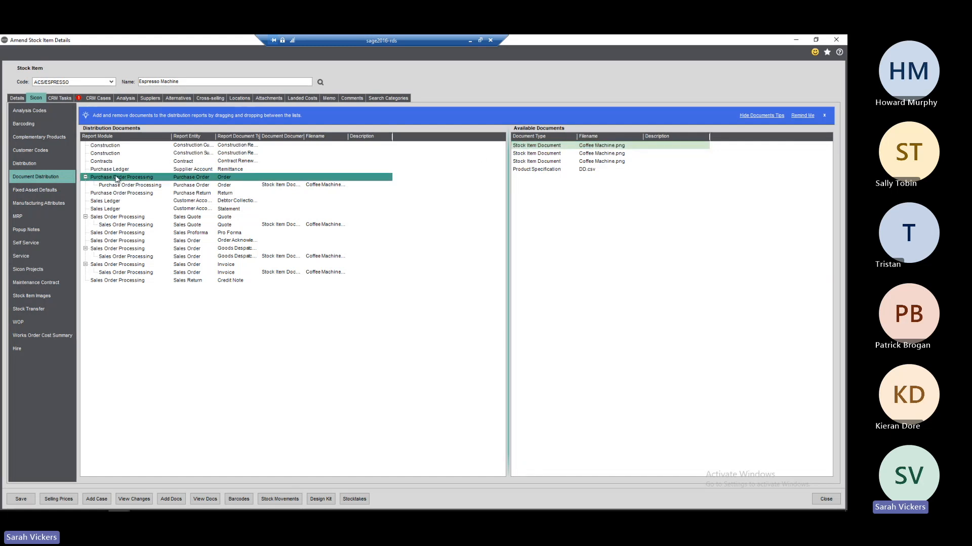
click(549, 146)
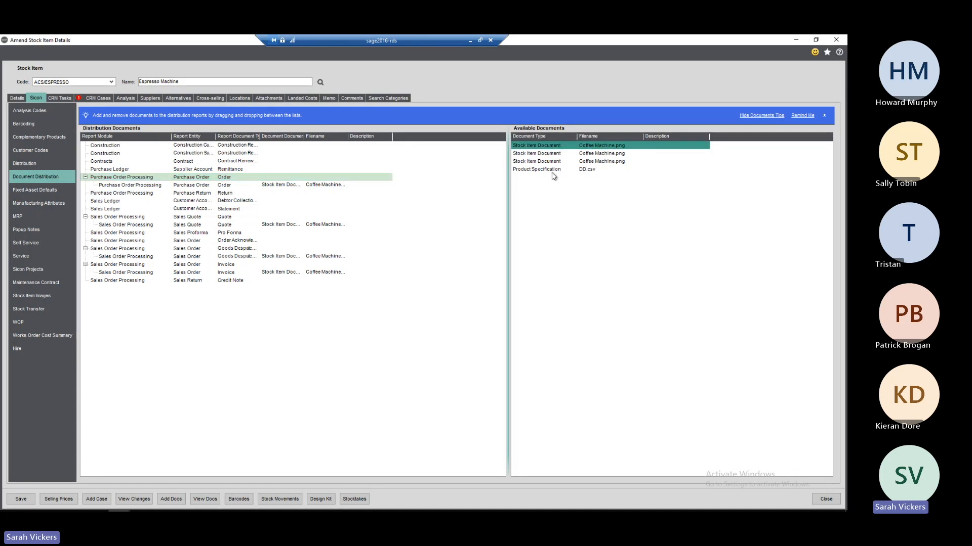
Examine the DD.csv product specification and the sales quote, despatch, invoice and statement reports that can carry item documents.
click(552, 171)
click(242, 235)
click(241, 242)
click(240, 250)
click(238, 257)
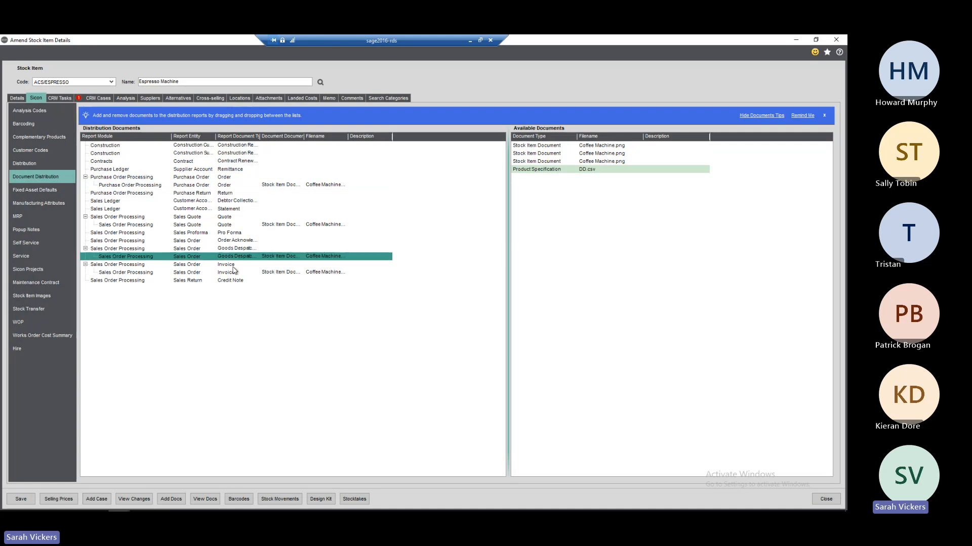
click(233, 266)
click(233, 226)
click(238, 209)
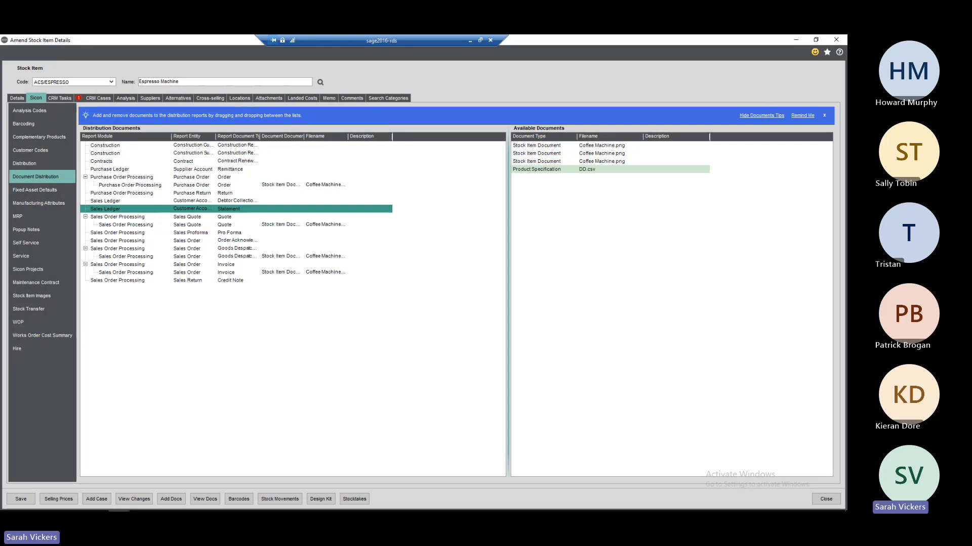
Close the item's distribution view, dismiss the error dialogs and minimise the Amend Stock Item Details window.
click(836, 43)
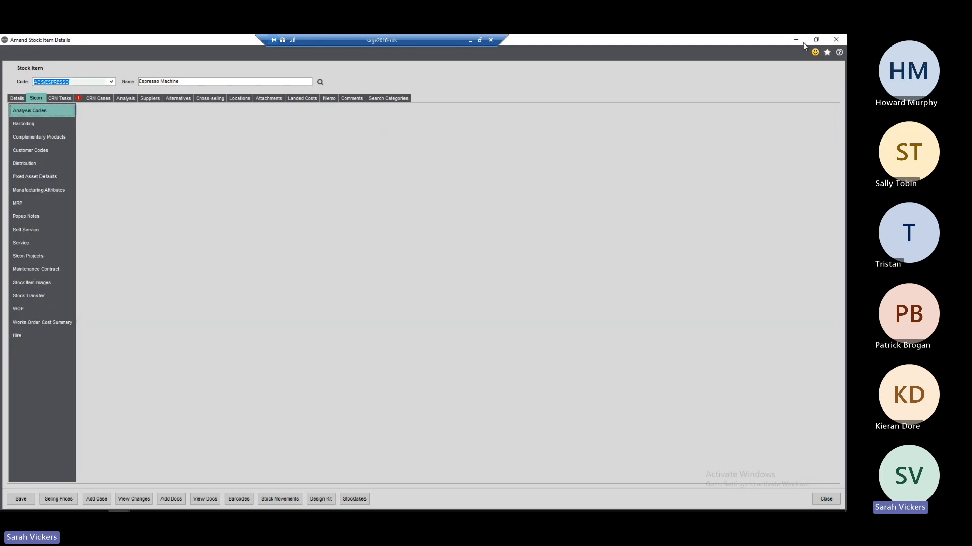
click(536, 159)
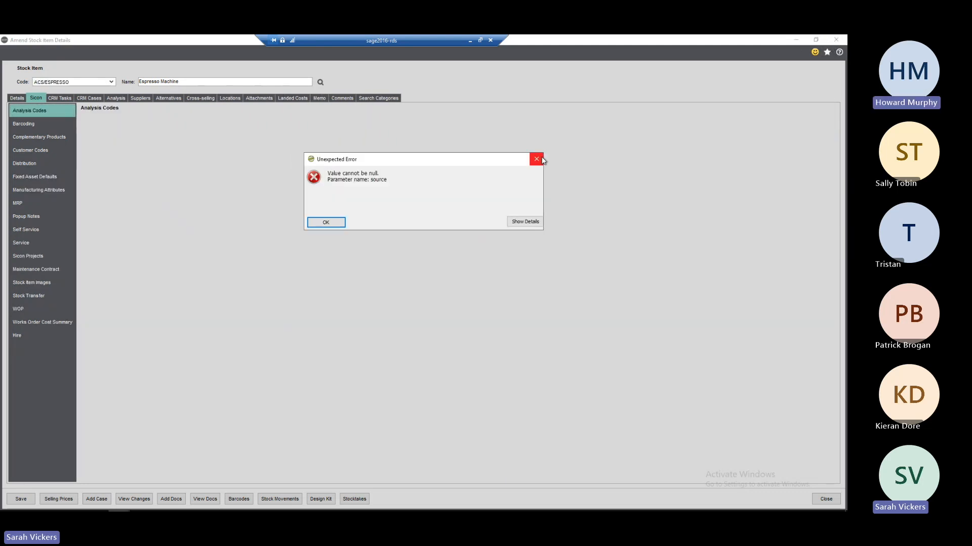
click(537, 159)
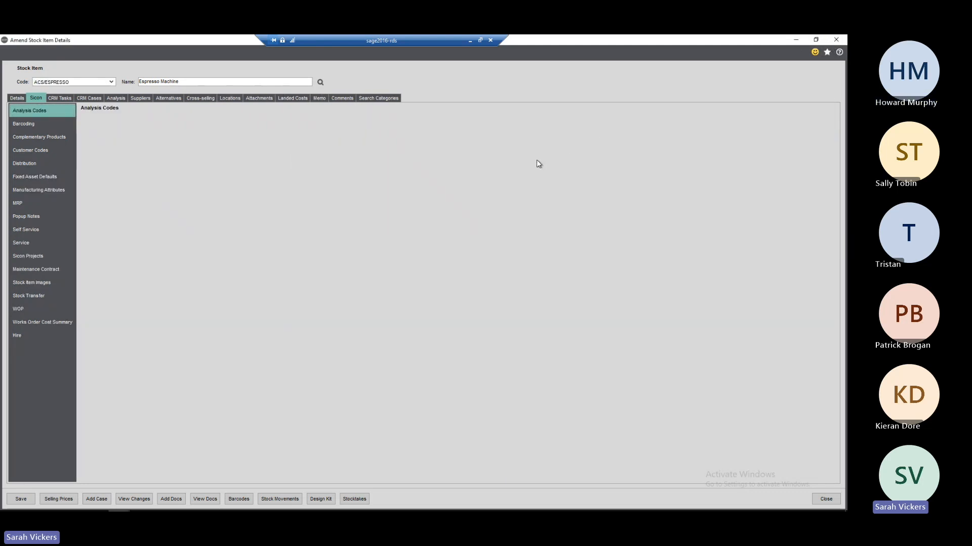
click(795, 39)
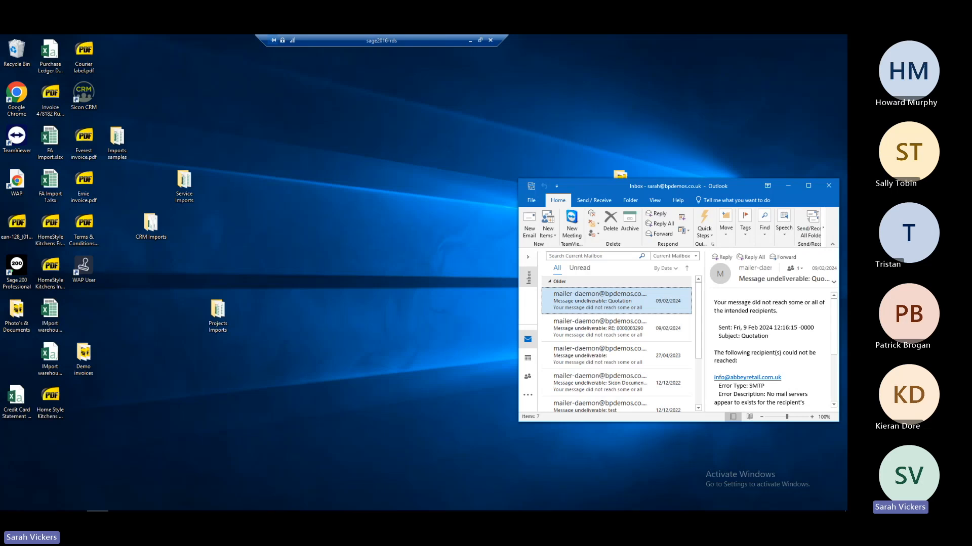
Switch to Outlook, maximise it and show the Drafts folder.
click(103, 504)
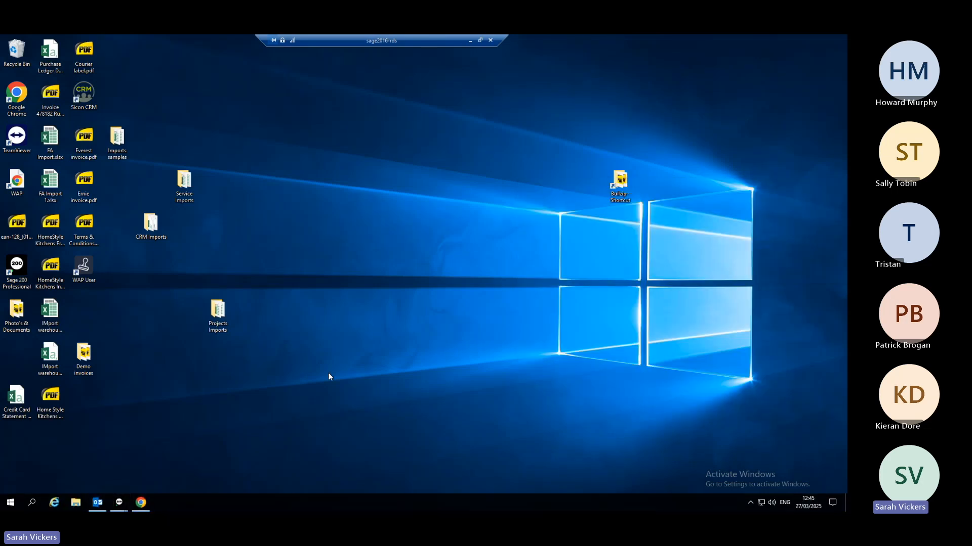
click(99, 505)
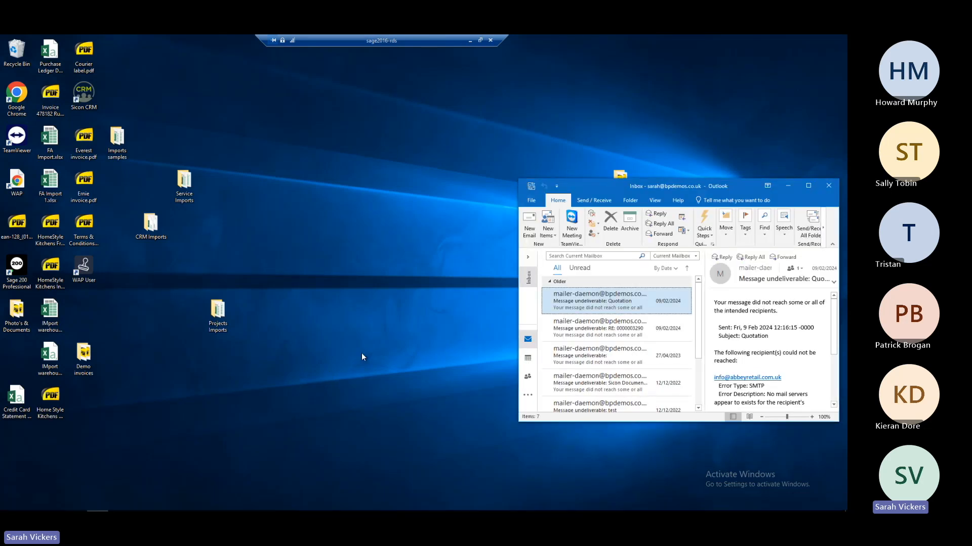
click(809, 185)
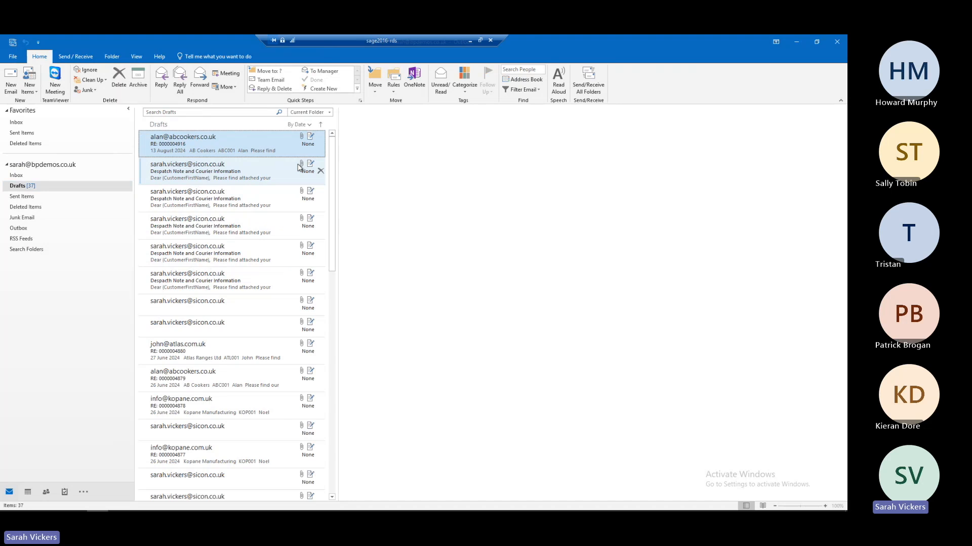
Look through the despatch note draft e-mails, checking their attachments and the courier and tracking details.
click(242, 171)
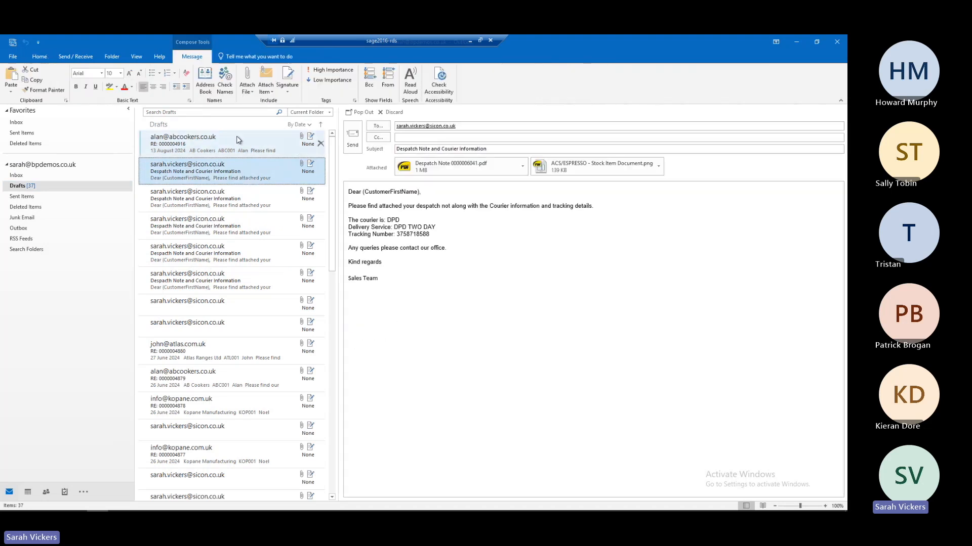
click(238, 143)
click(168, 181)
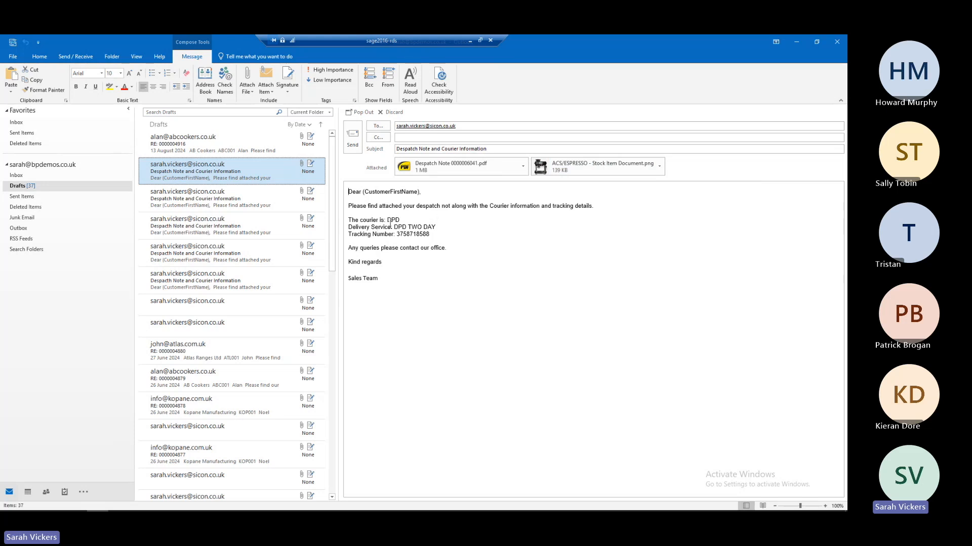
drag(446, 234, 397, 235)
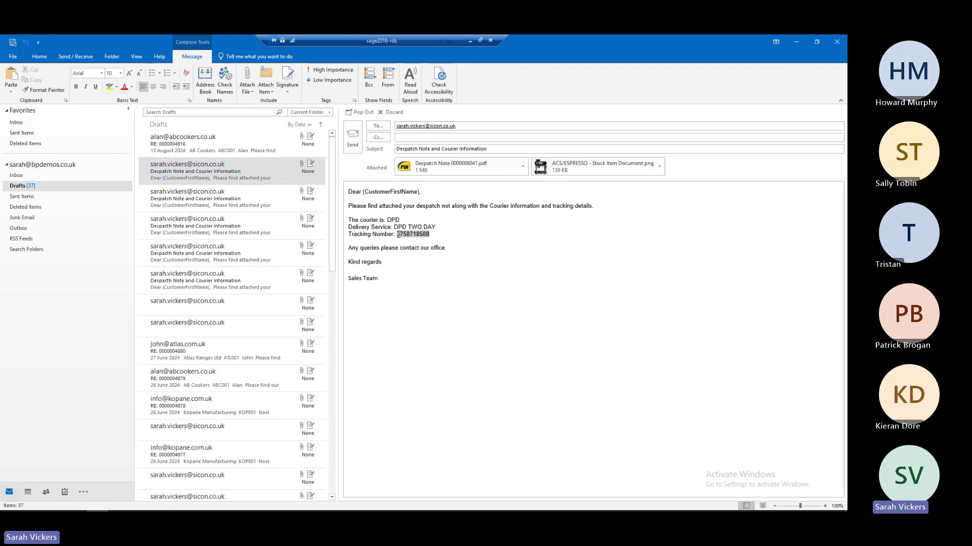
click(453, 242)
click(172, 250)
click(173, 276)
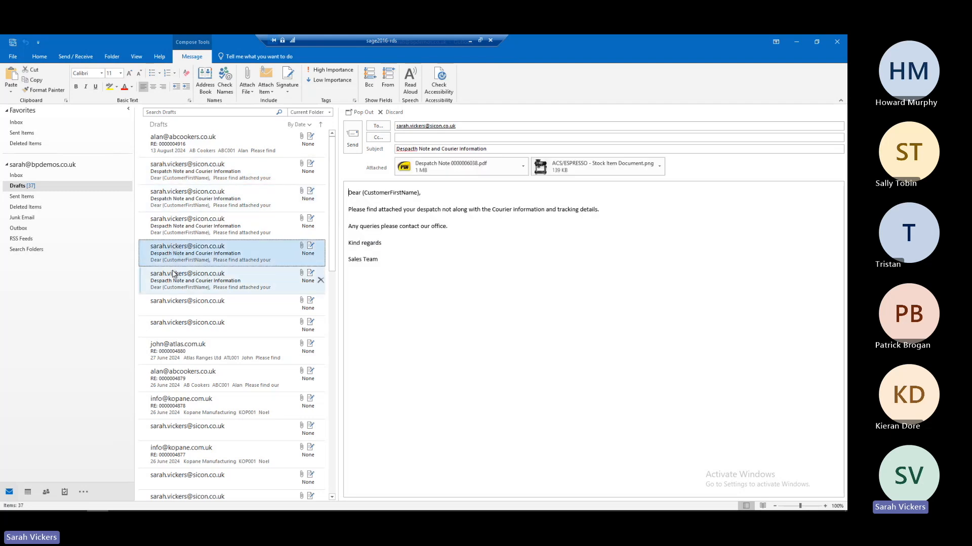
Review the draft purchase order e-mails for Atlas Ranges and Kopane Manufacturing, and minimise Outlook.
click(171, 345)
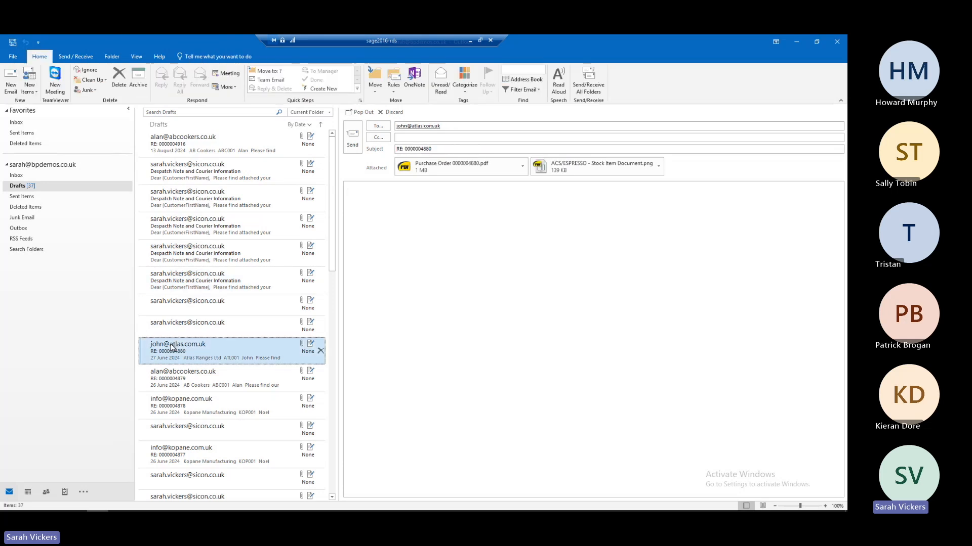
click(174, 402)
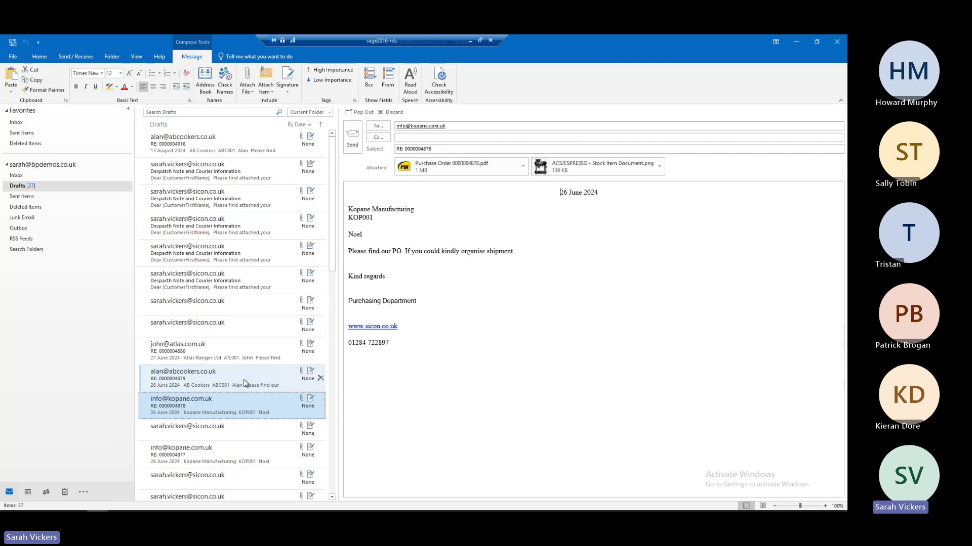
click(801, 42)
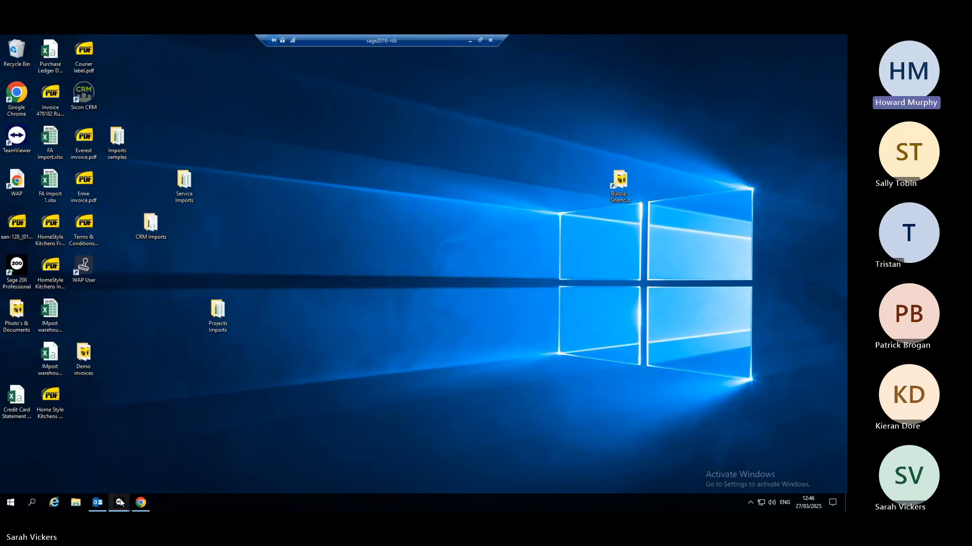
Switch to Sicon Approvals in Chrome and look through the options listed under Invoices and Expenses.
click(141, 504)
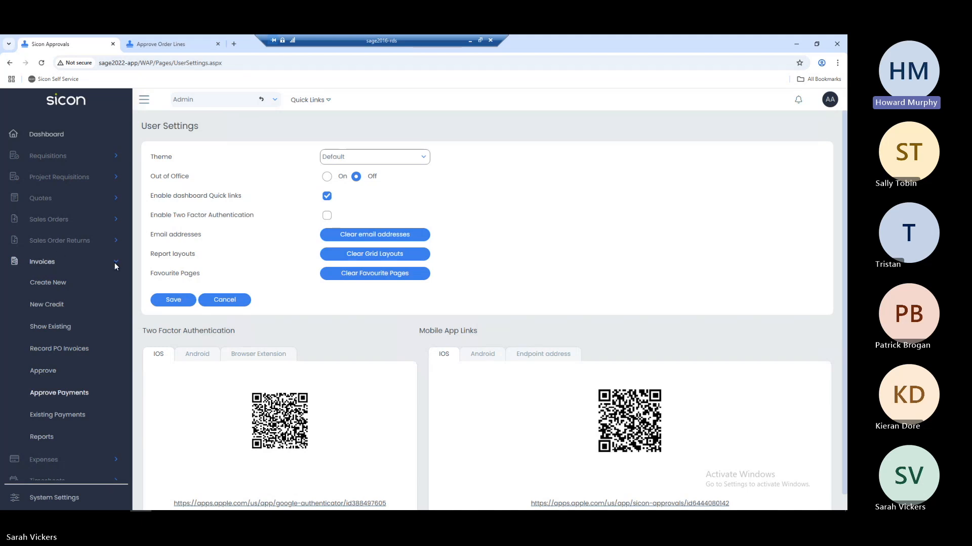
scroll(114, 263, down, 3)
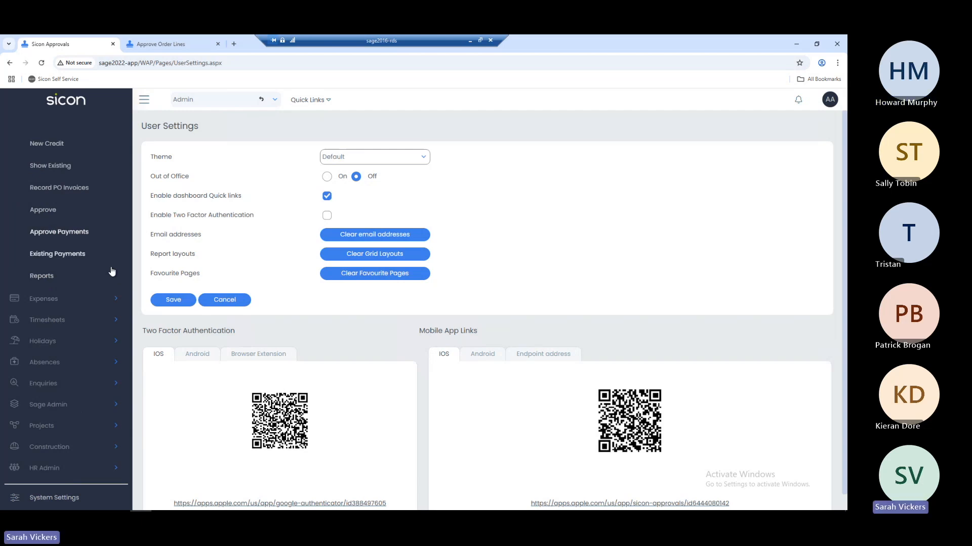
click(45, 300)
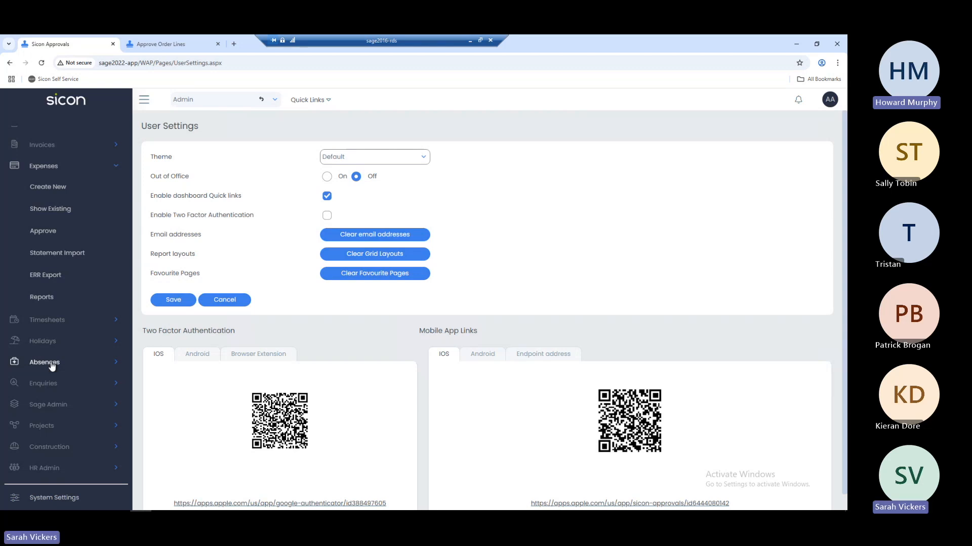
scroll(114, 286, up, 3)
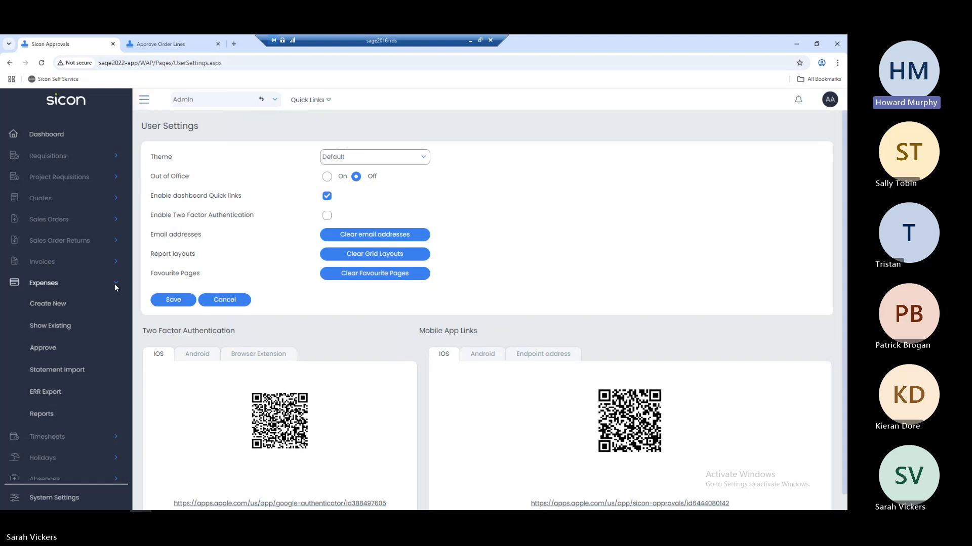
scroll(356, 311, down, 1)
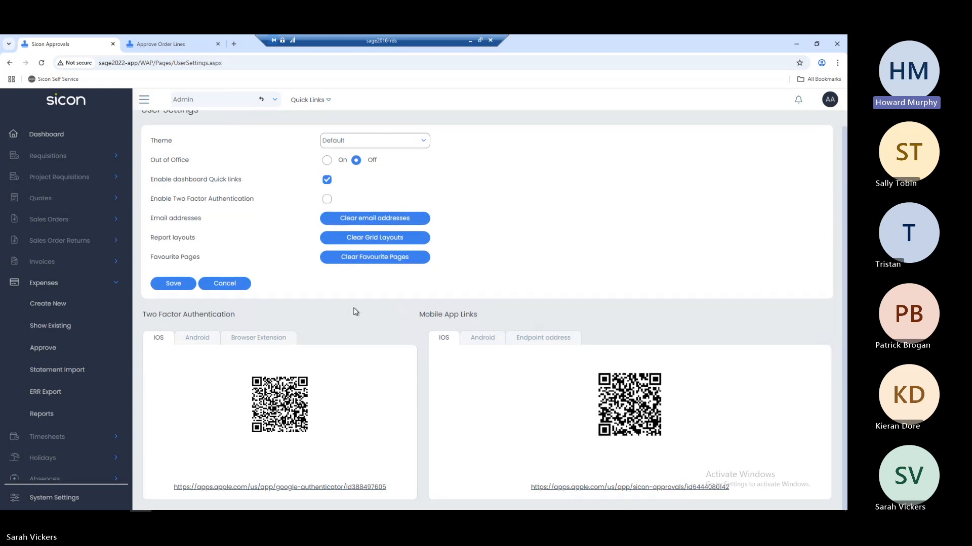